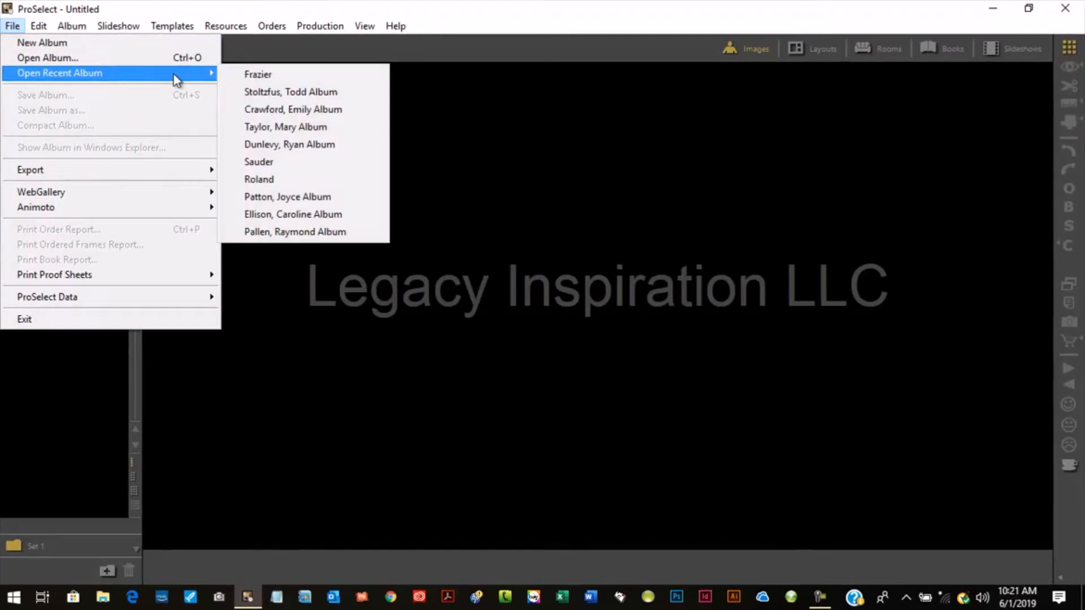
# - Open the recent album Frazier and view images DSC_2723 and DSC_2725 individually
pyautogui.click(237, 74)
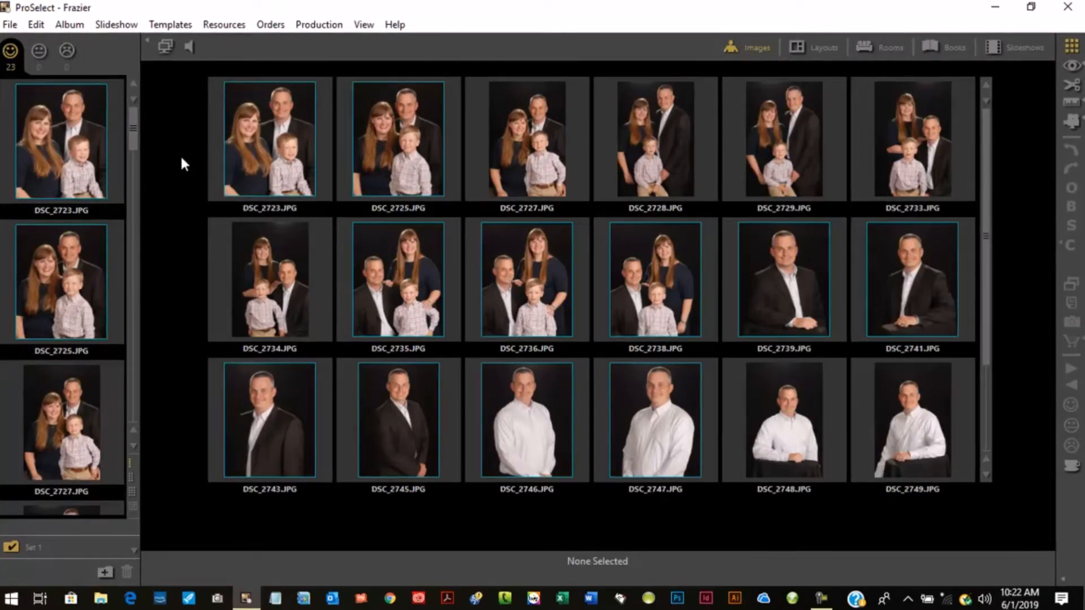
pyautogui.doubleClick(252, 145)
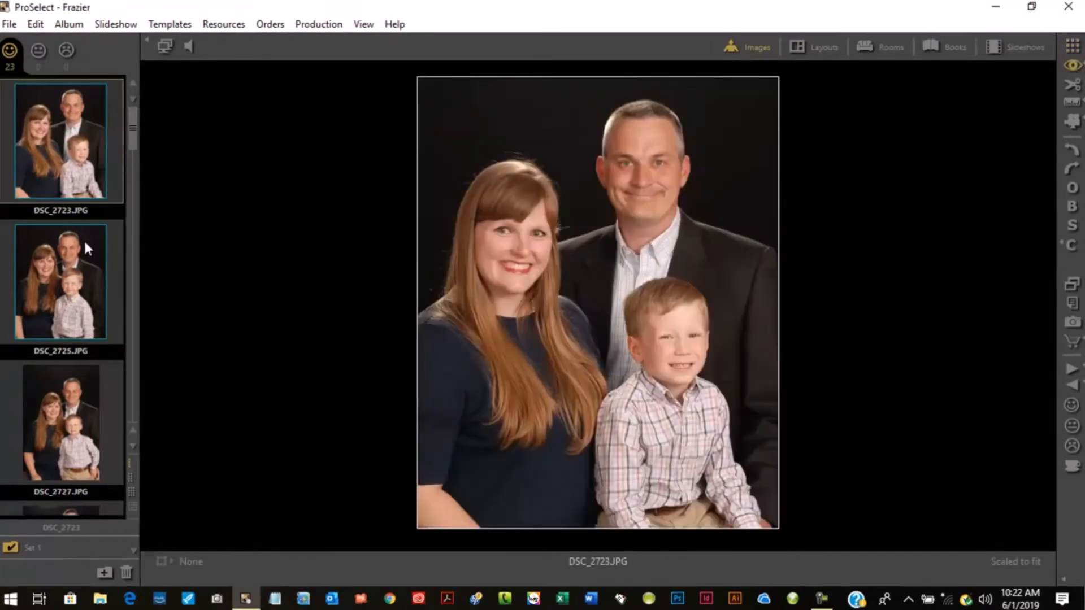
pyautogui.click(69, 278)
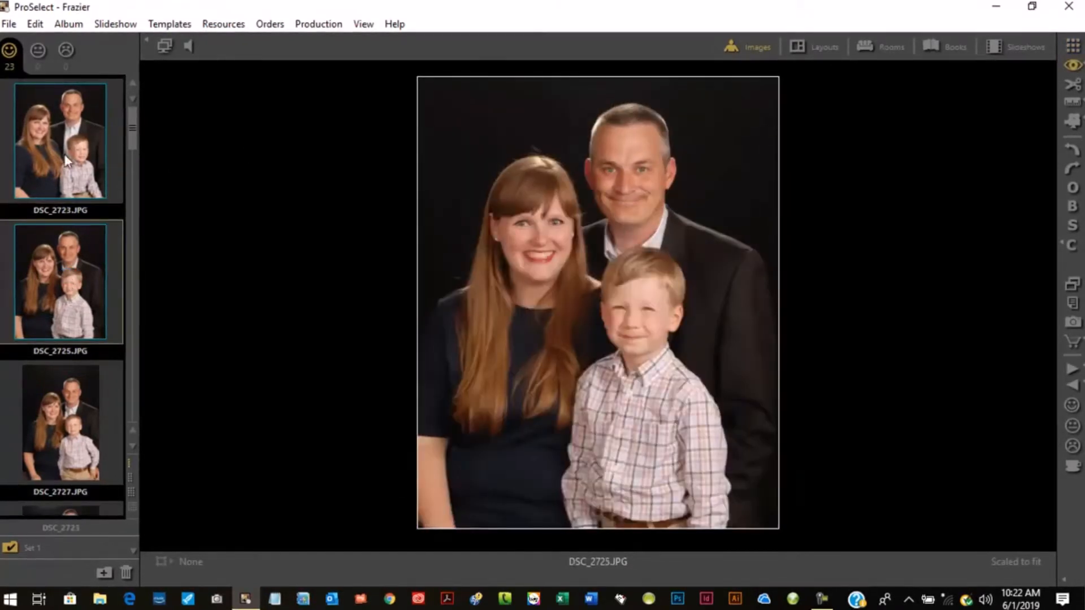
# - Compare DSC_2723, DSC_2725, DSC_2727 and DSC_2728 side by side
pyautogui.click(99, 152)
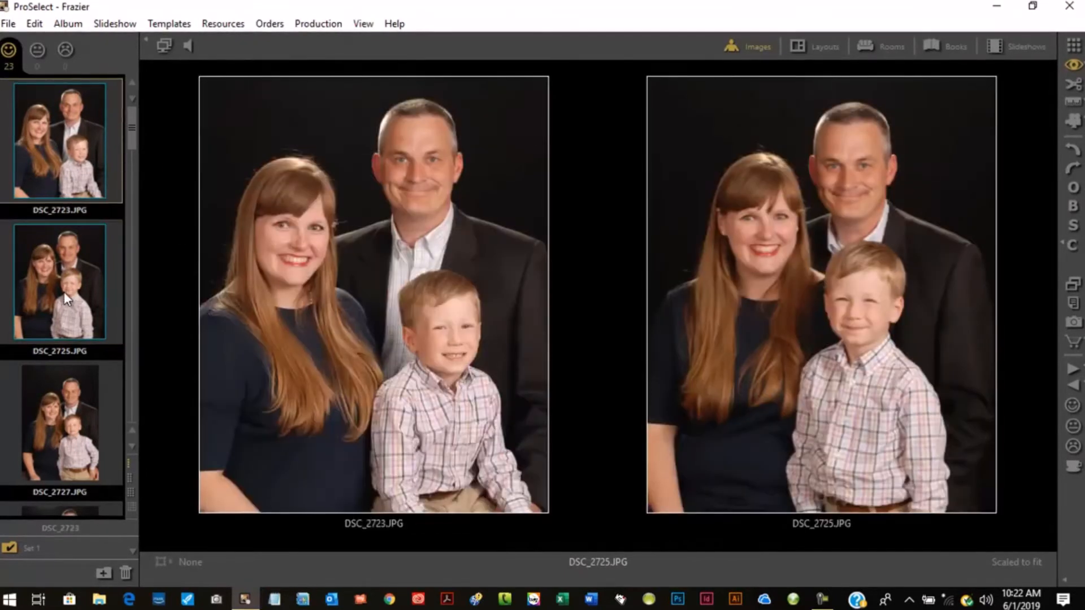
pyautogui.click(63, 291)
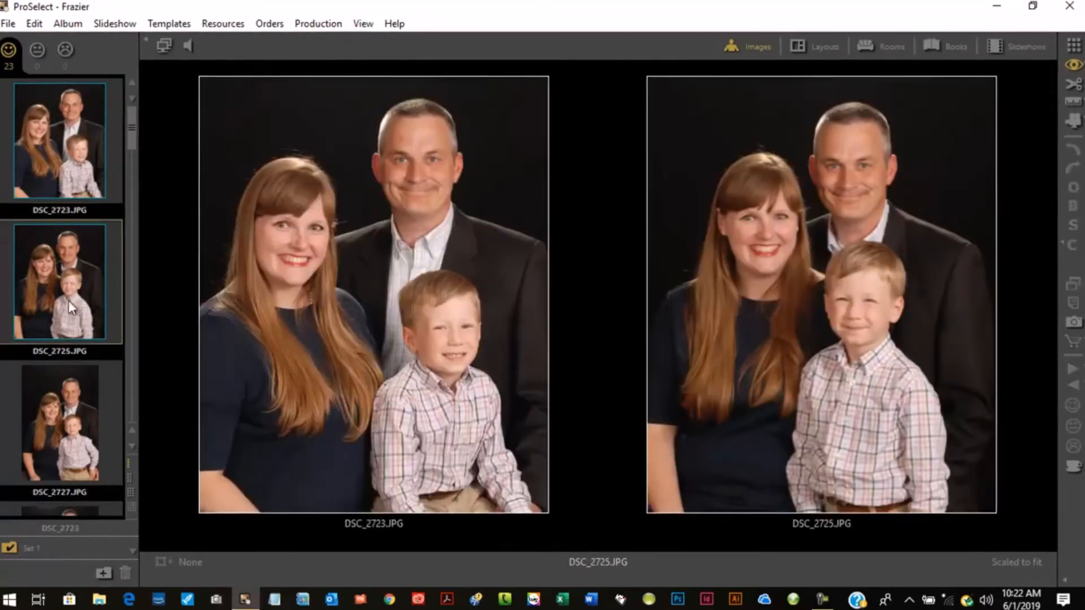
pyautogui.moveTo(42, 445); pyautogui.dragTo(301, 399)
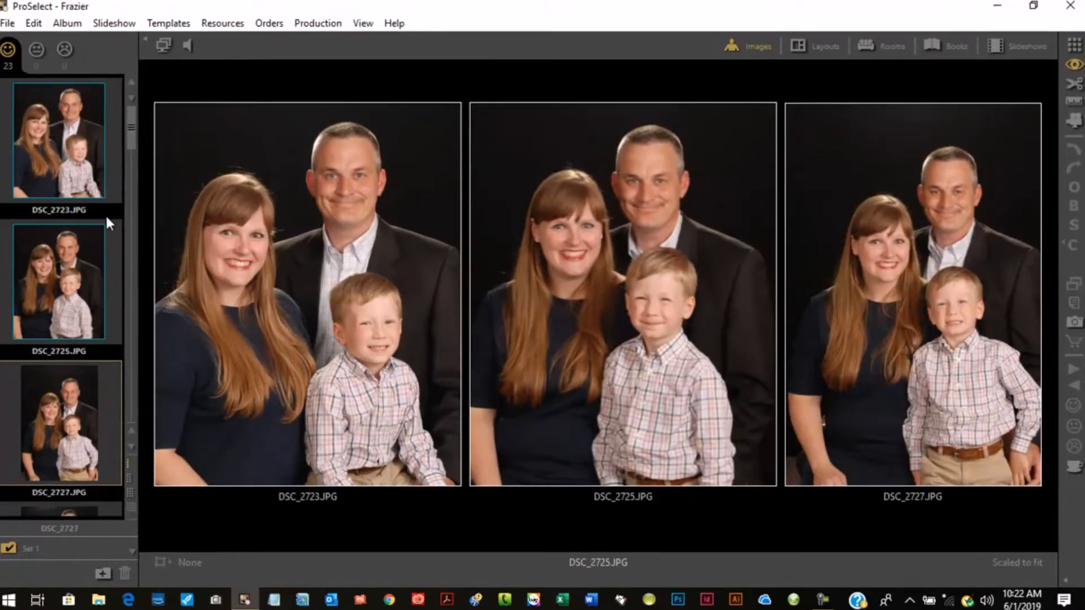
pyautogui.moveTo(130, 124); pyautogui.dragTo(133, 161)
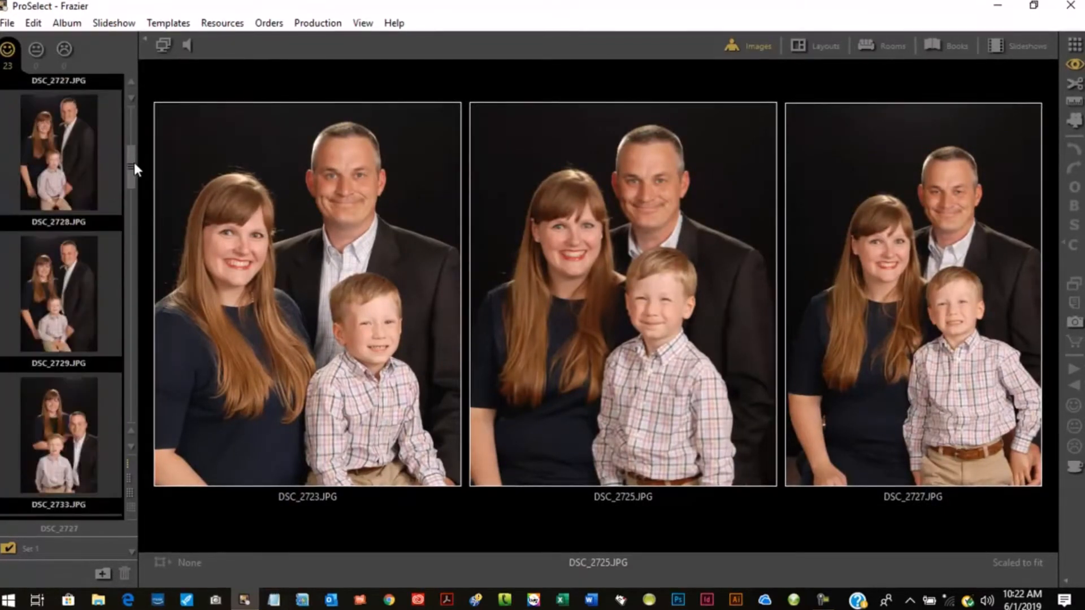
pyautogui.moveTo(31, 183); pyautogui.dragTo(369, 260)
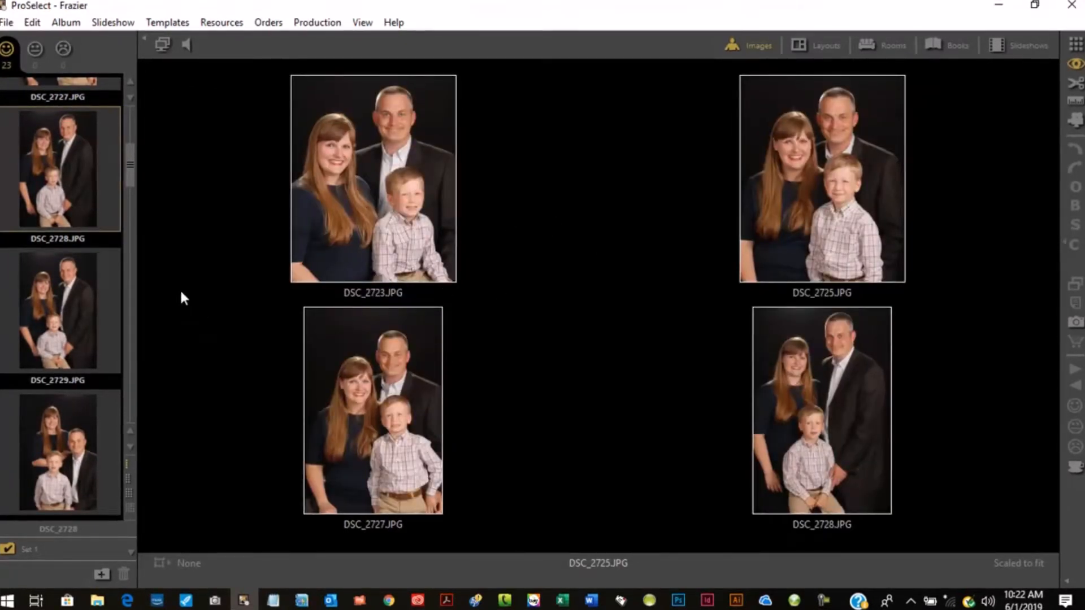
pyautogui.moveTo(131, 164); pyautogui.dragTo(131, 203)
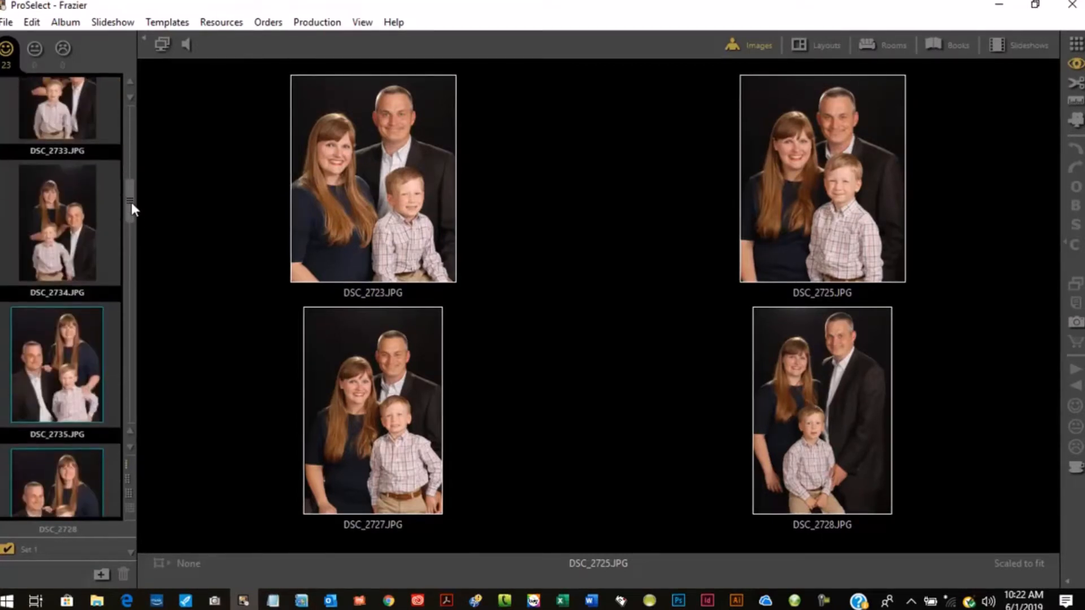
# - Crop image DSC_2734 to an 8x10 ratio, shifting the crop area down over the family
pyautogui.click(67, 224)
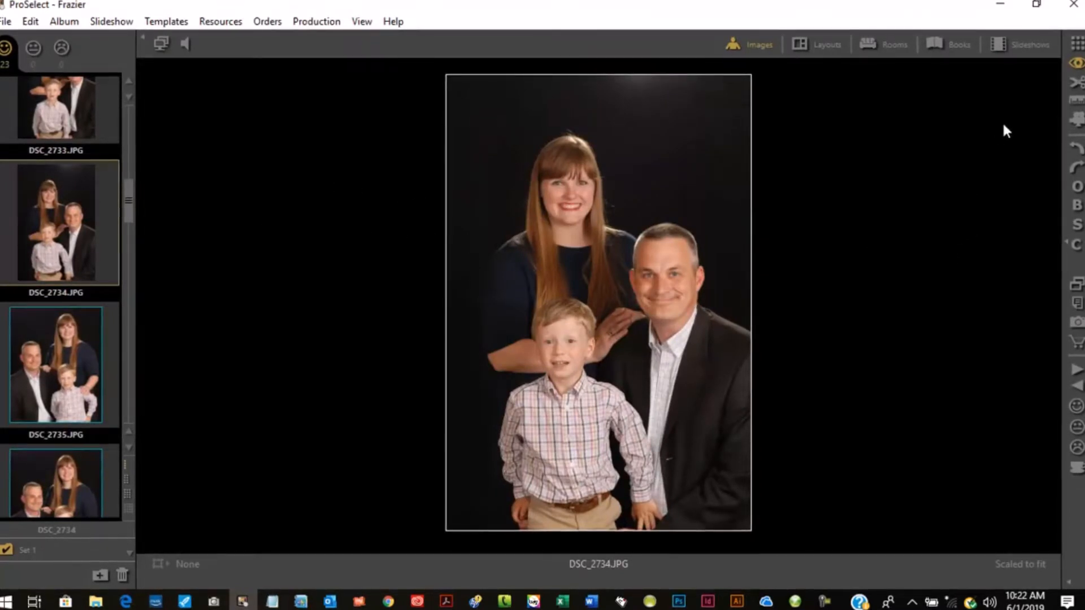
pyautogui.click(1076, 90)
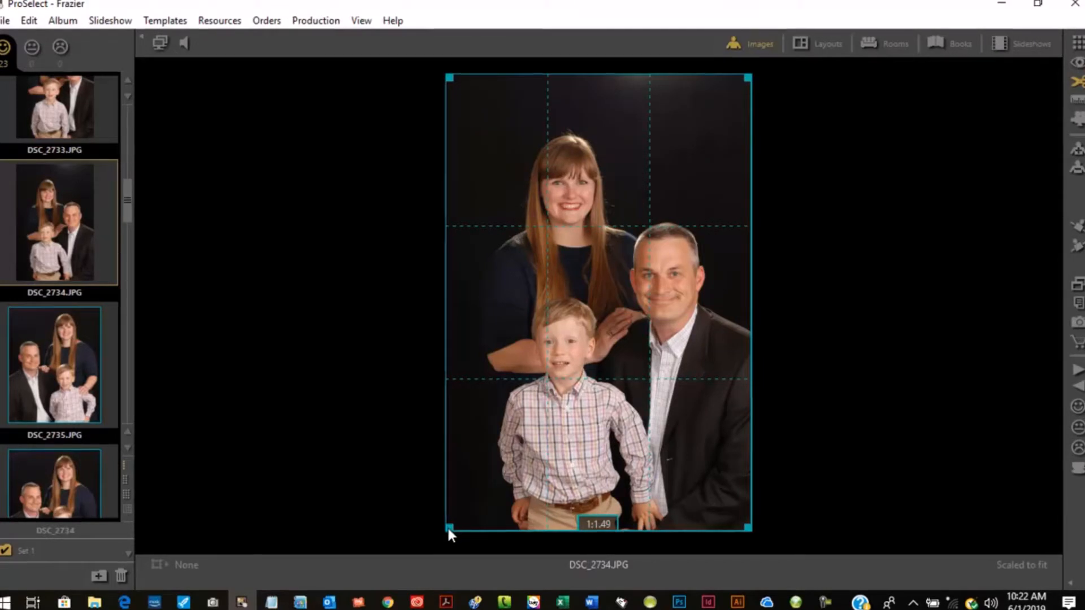
pyautogui.moveTo(447, 523); pyautogui.dragTo(459, 476)
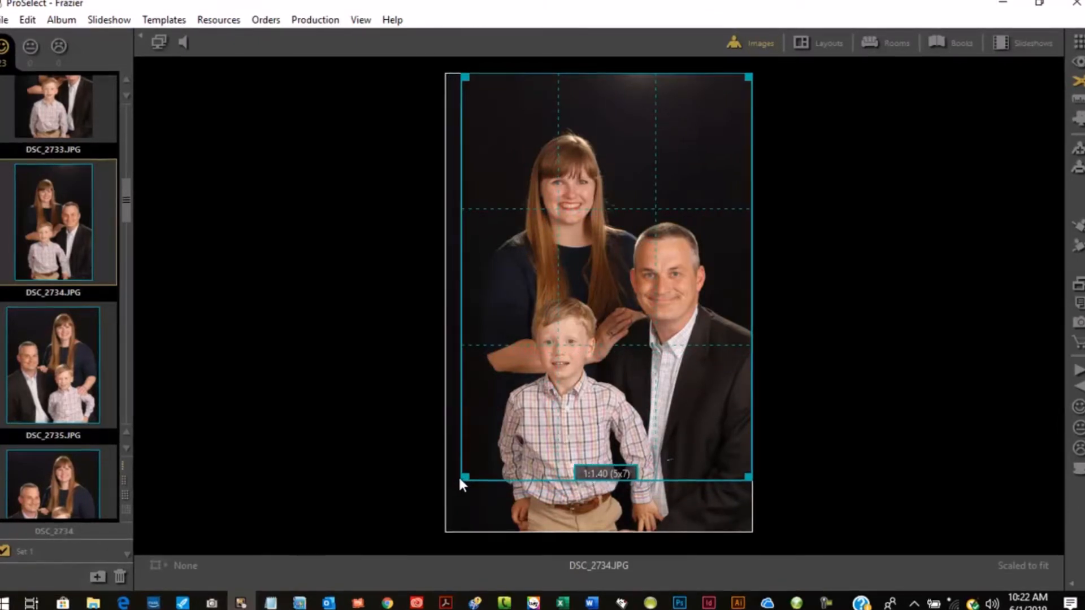
pyautogui.moveTo(458, 476); pyautogui.dragTo(449, 463)
pyautogui.moveTo(626, 191); pyautogui.dragTo(623, 229)
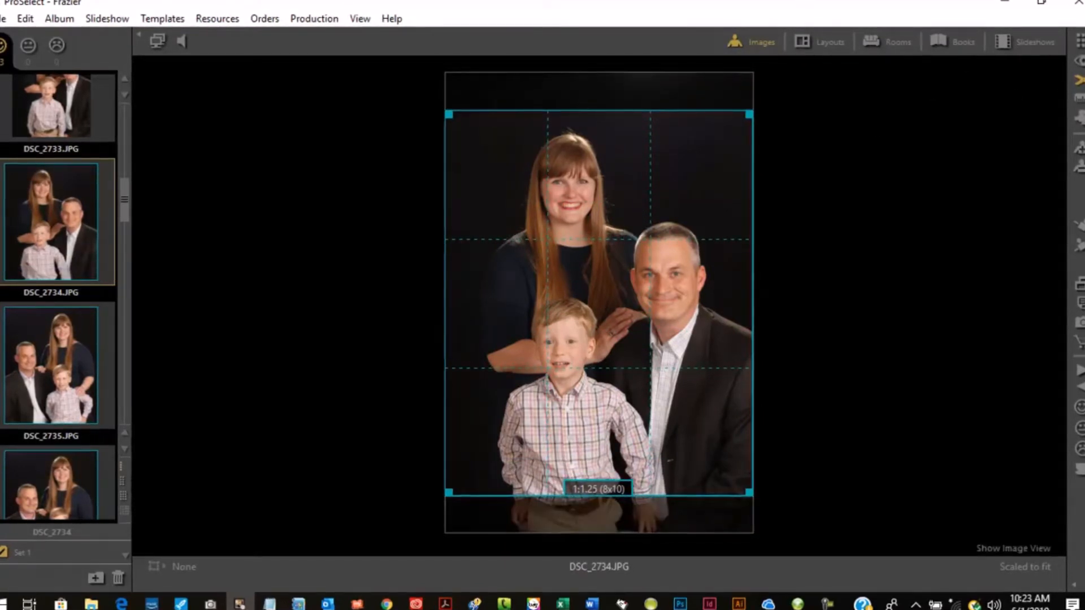
pyautogui.click(1079, 61)
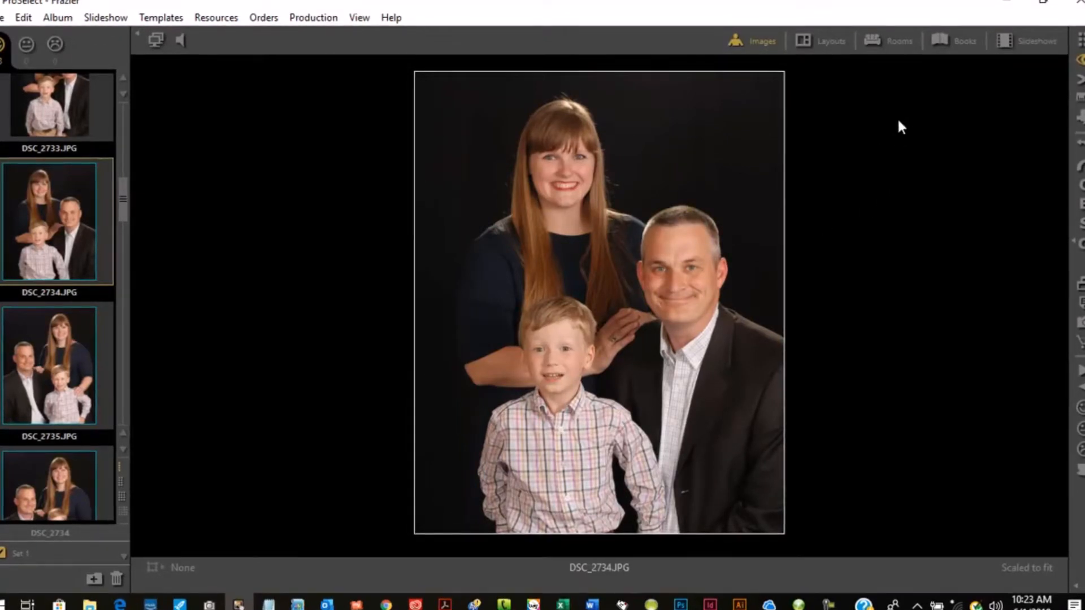
# - Open the Sofa Nook room template and place DSC_2734 on its wall
pyautogui.click(900, 38)
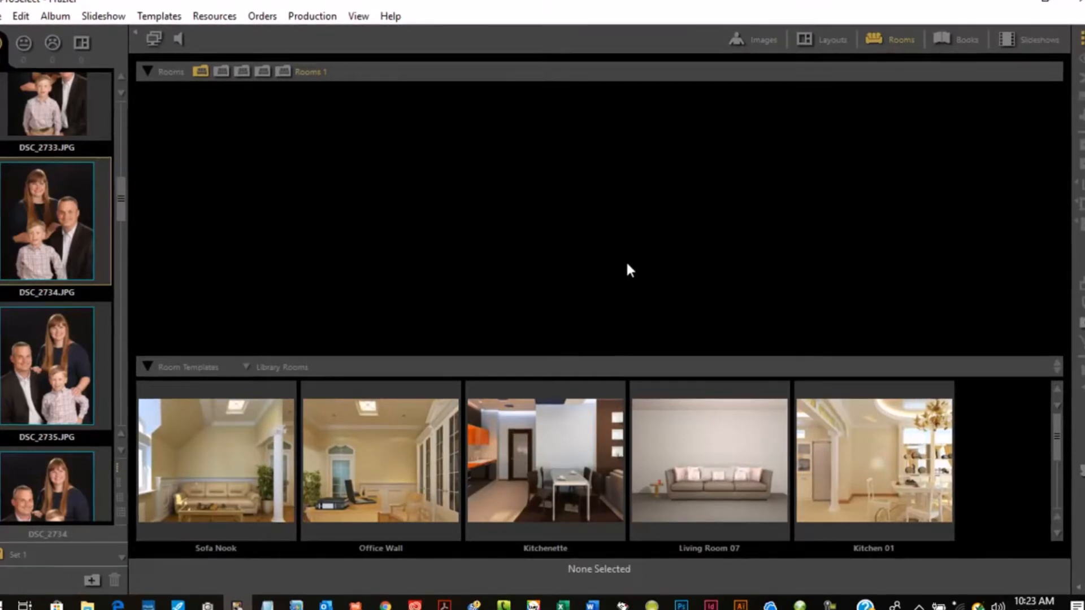
pyautogui.doubleClick(222, 471)
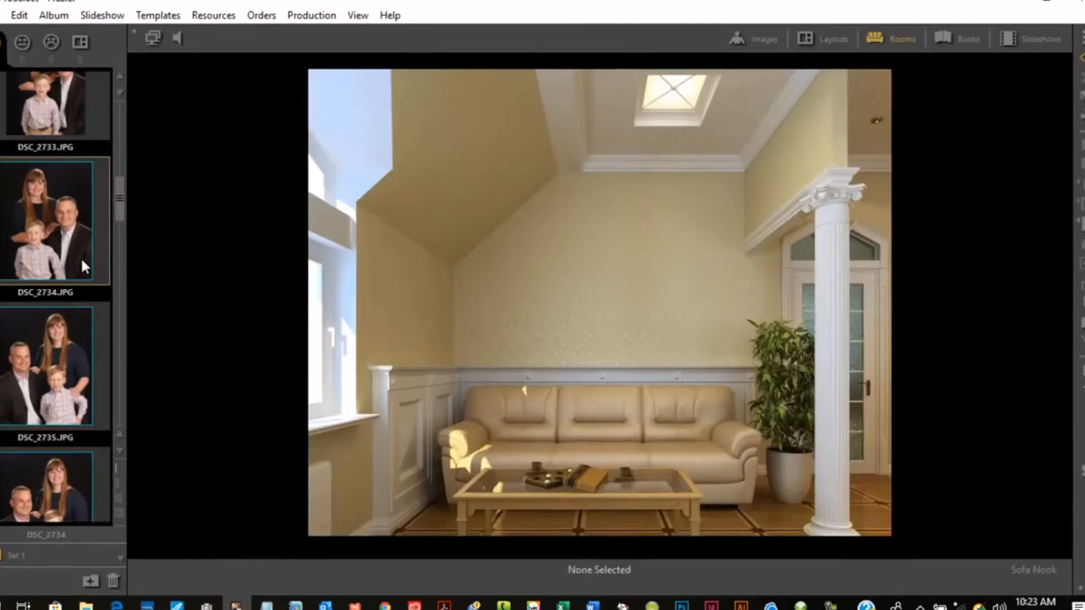
pyautogui.moveTo(47, 233); pyautogui.dragTo(616, 265)
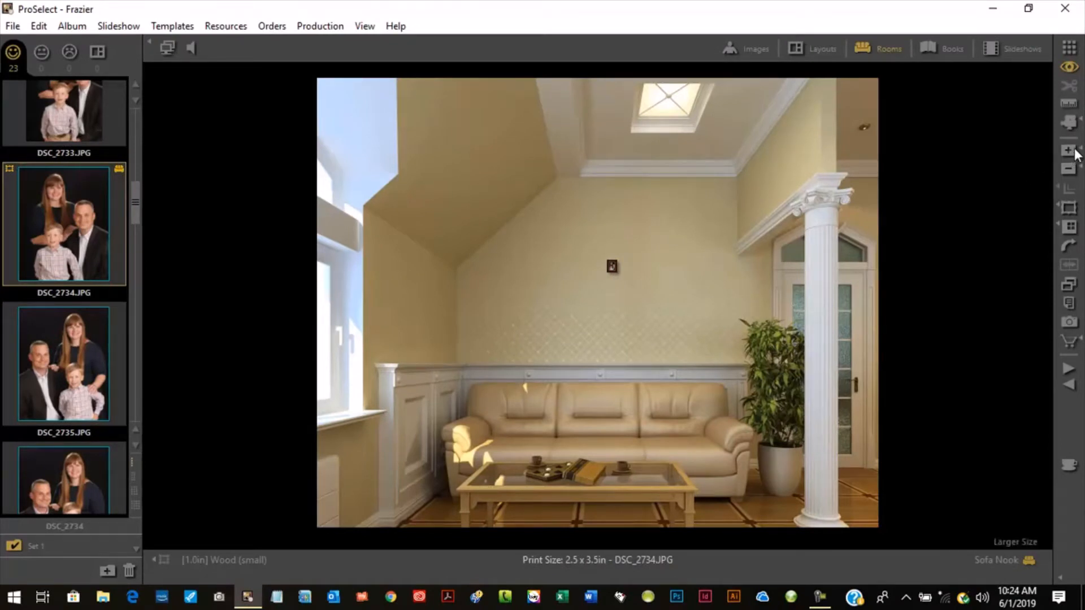
# - Enlarge the DSC_2734 wall print to 24.0 x 30.0 in and move it left on the wall
pyautogui.click(1069, 150)
pyautogui.click(1070, 150)
pyautogui.click(1070, 151)
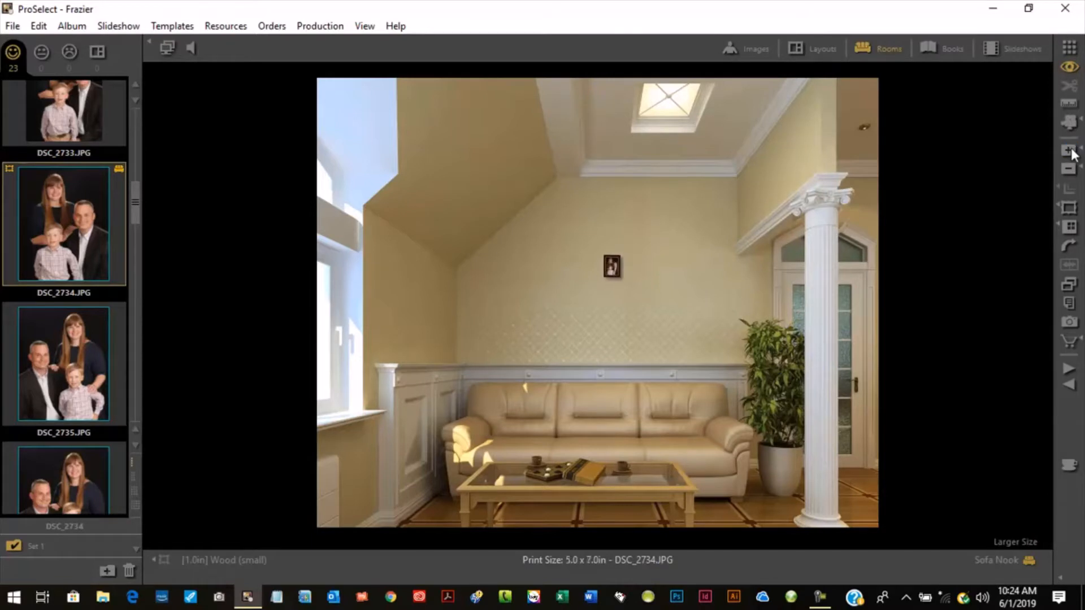
pyautogui.click(1069, 151)
pyautogui.click(1069, 152)
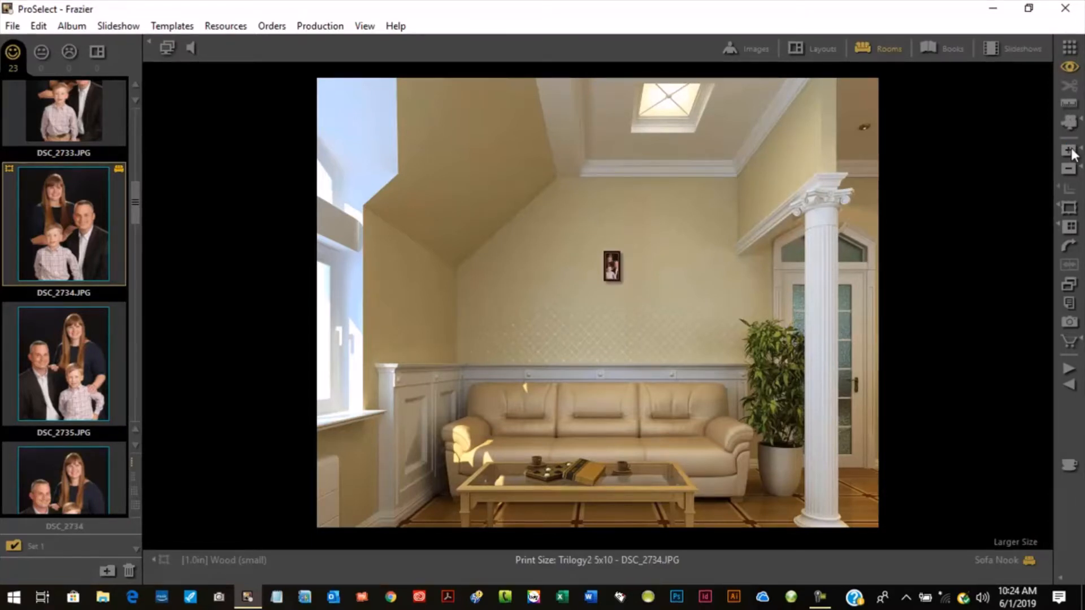
pyautogui.click(1071, 151)
pyautogui.click(1070, 151)
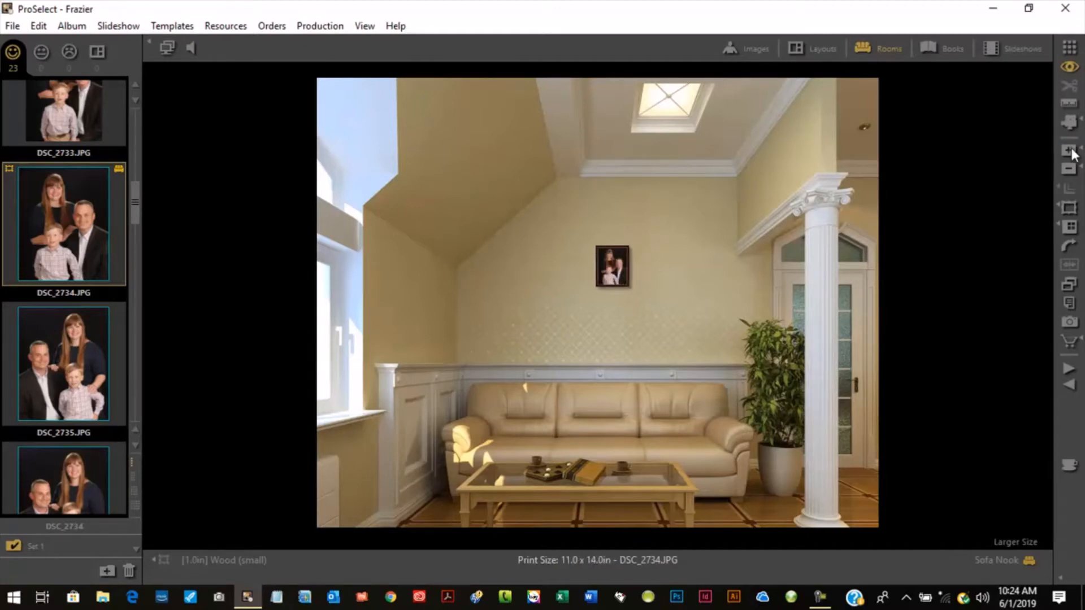
pyautogui.click(1071, 151)
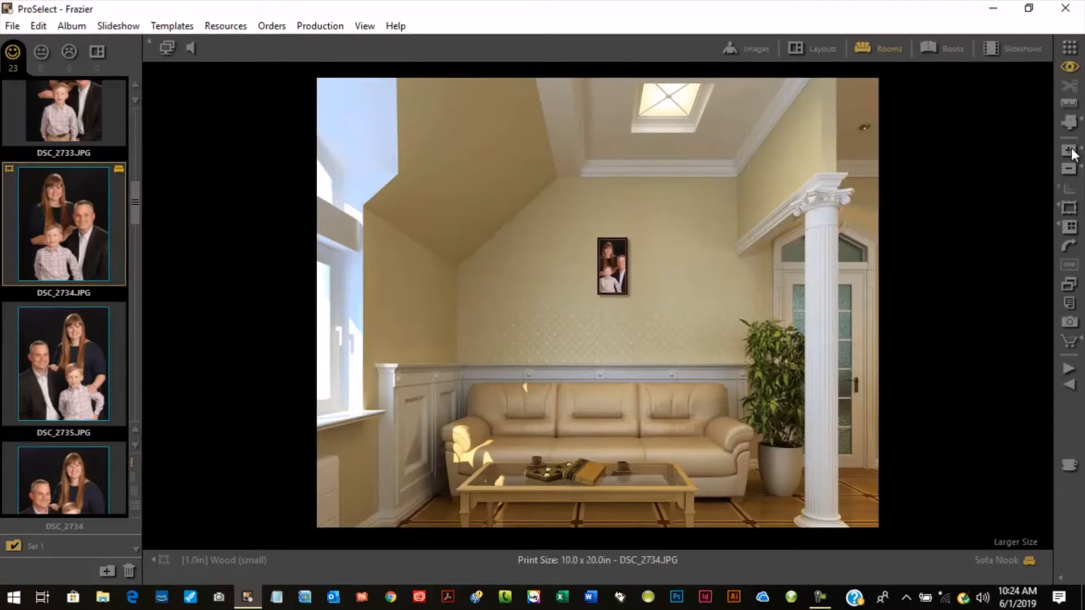
pyautogui.click(1071, 151)
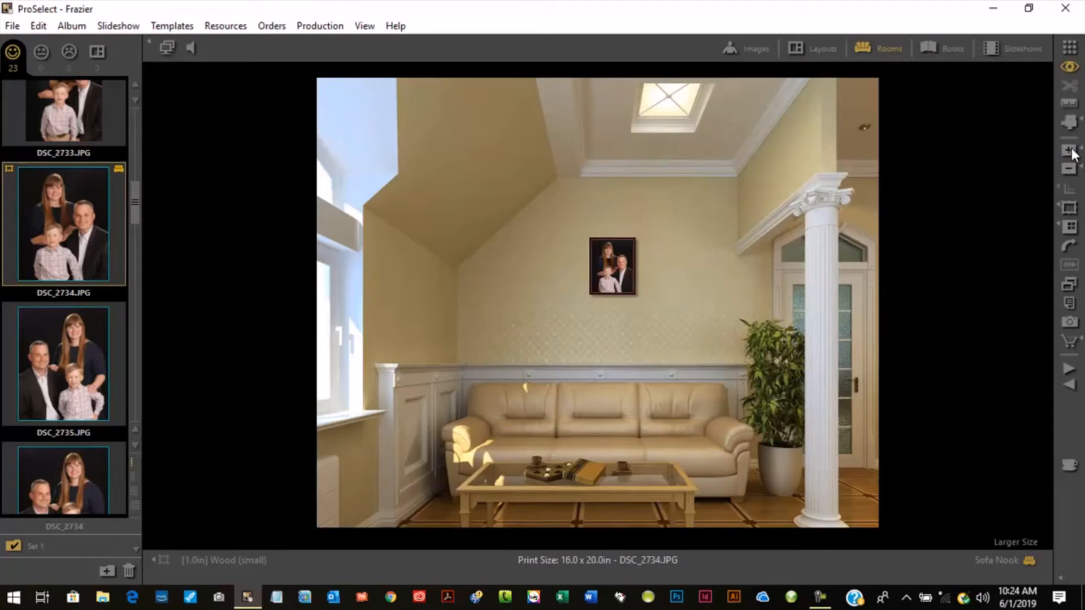
pyautogui.click(1070, 151)
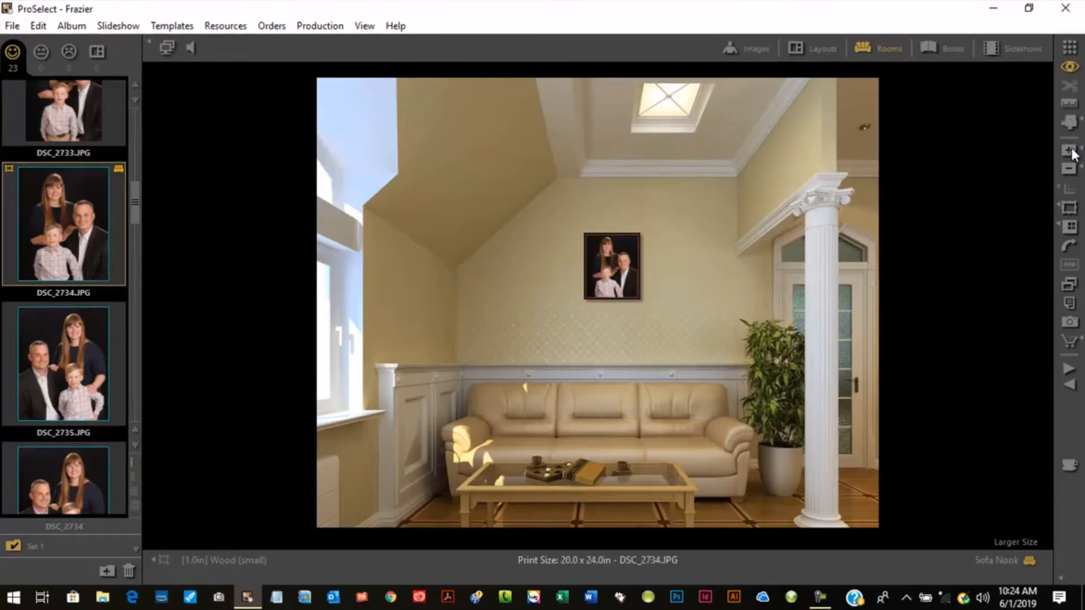
pyautogui.click(1071, 152)
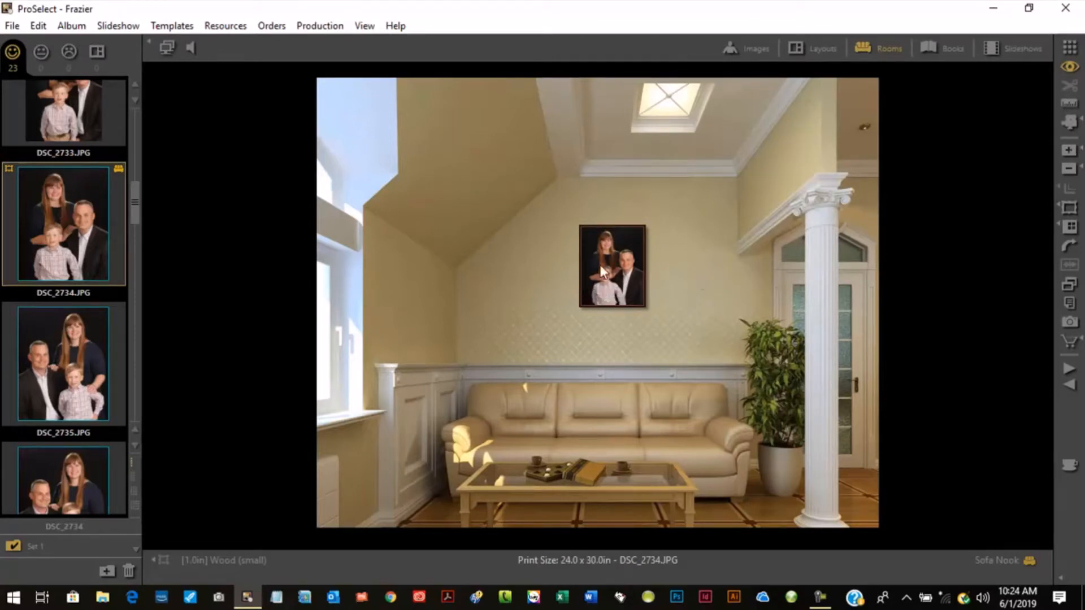
pyautogui.moveTo(600, 266); pyautogui.dragTo(533, 289)
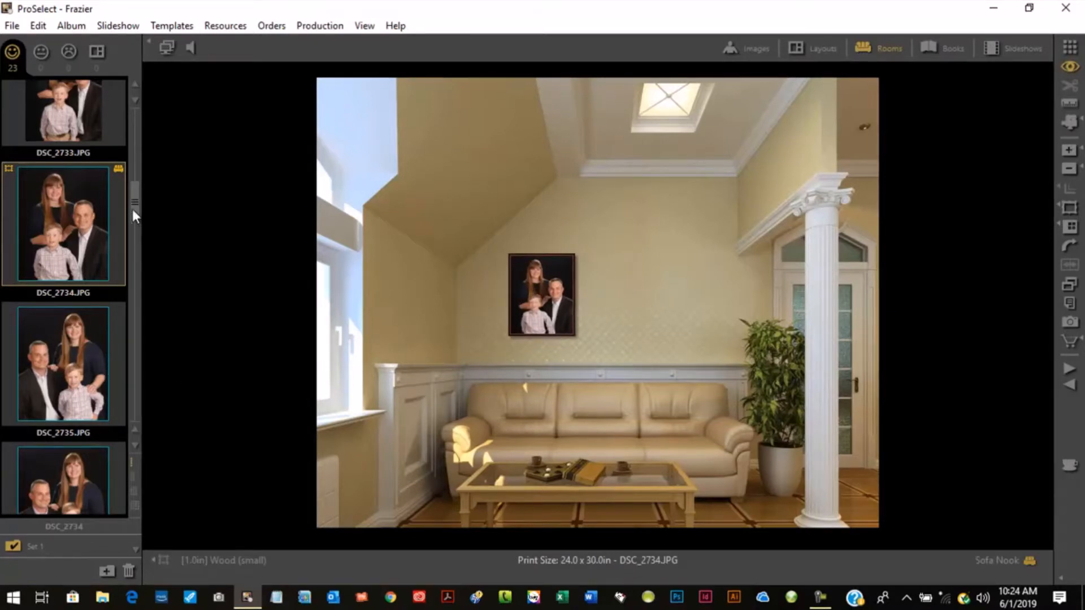
# - Place DSC_2739 on the room wall and enlarge it to 8.0 x 10.0 in
pyautogui.moveTo(132, 209); pyautogui.dragTo(140, 250)
pyautogui.moveTo(93, 322); pyautogui.dragTo(654, 254)
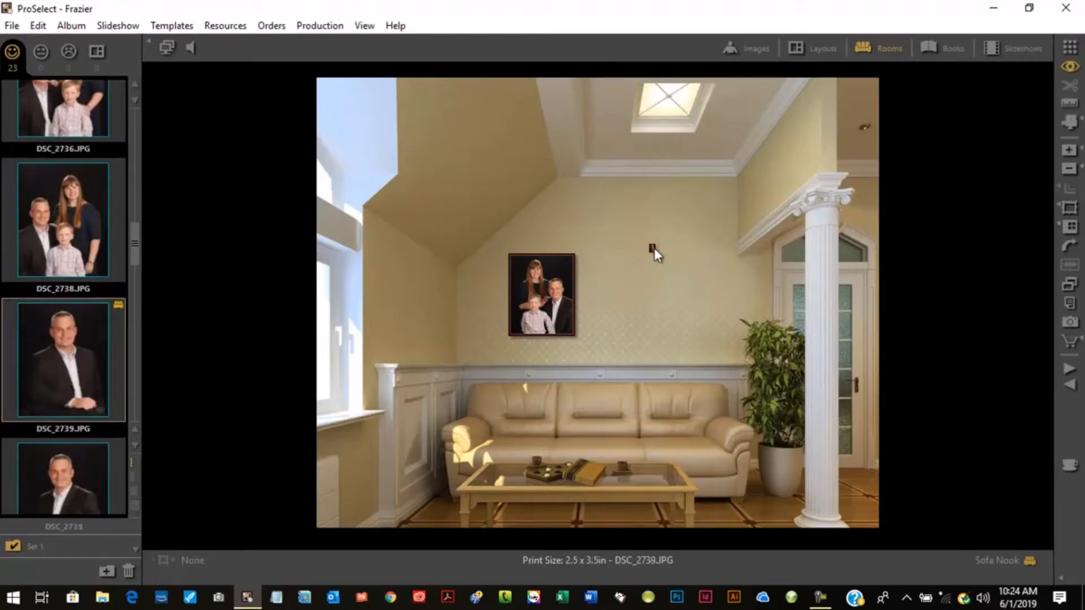
pyautogui.click(1068, 148)
pyautogui.click(1067, 149)
pyautogui.click(1067, 148)
pyautogui.click(1067, 149)
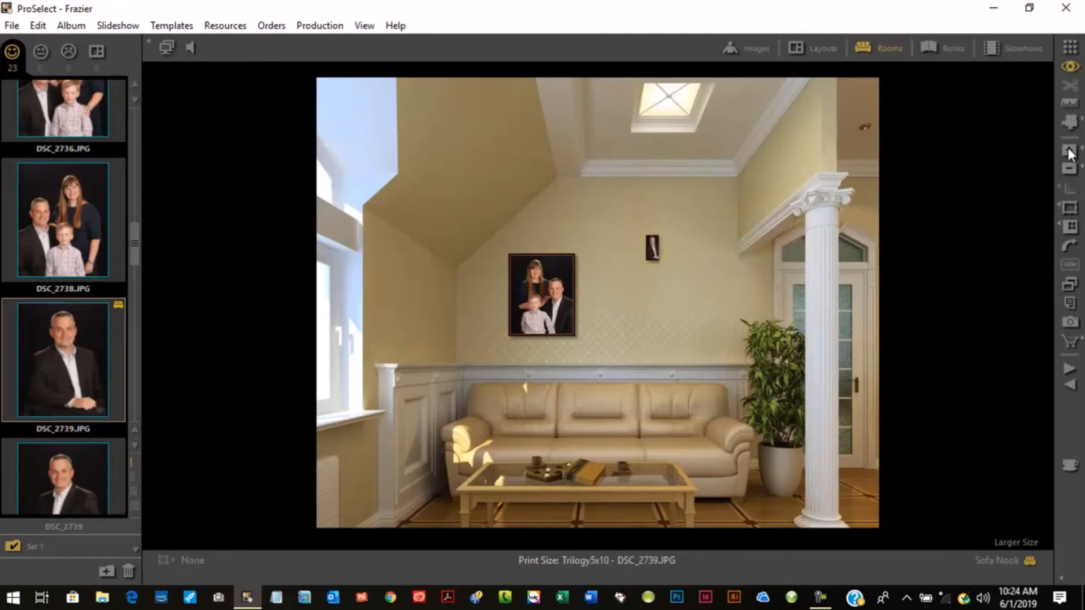
pyautogui.click(1068, 149)
pyautogui.click(1068, 148)
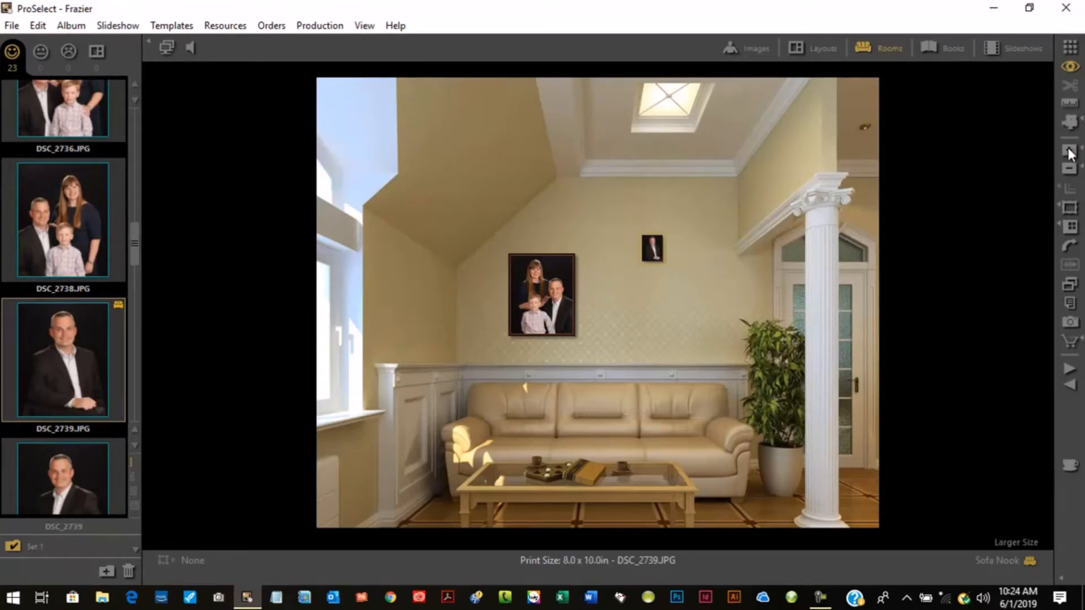
# - Position DSC_2739 just right of the family portrait with their tops aligned, and return to the room thumbnails
pyautogui.moveTo(644, 247); pyautogui.dragTo(626, 258)
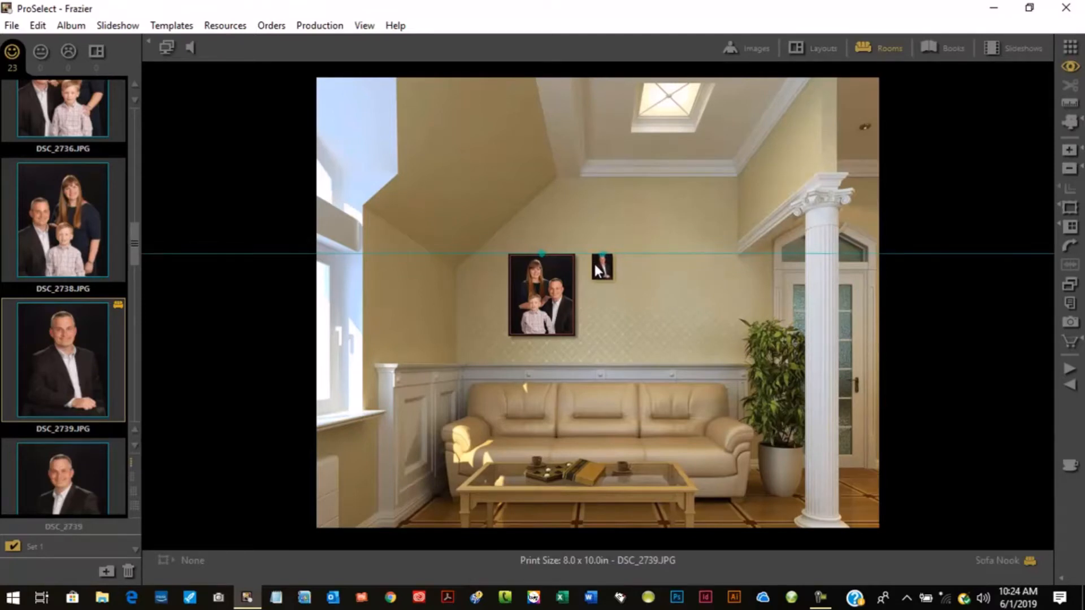
pyautogui.moveTo(595, 263); pyautogui.dragTo(594, 264)
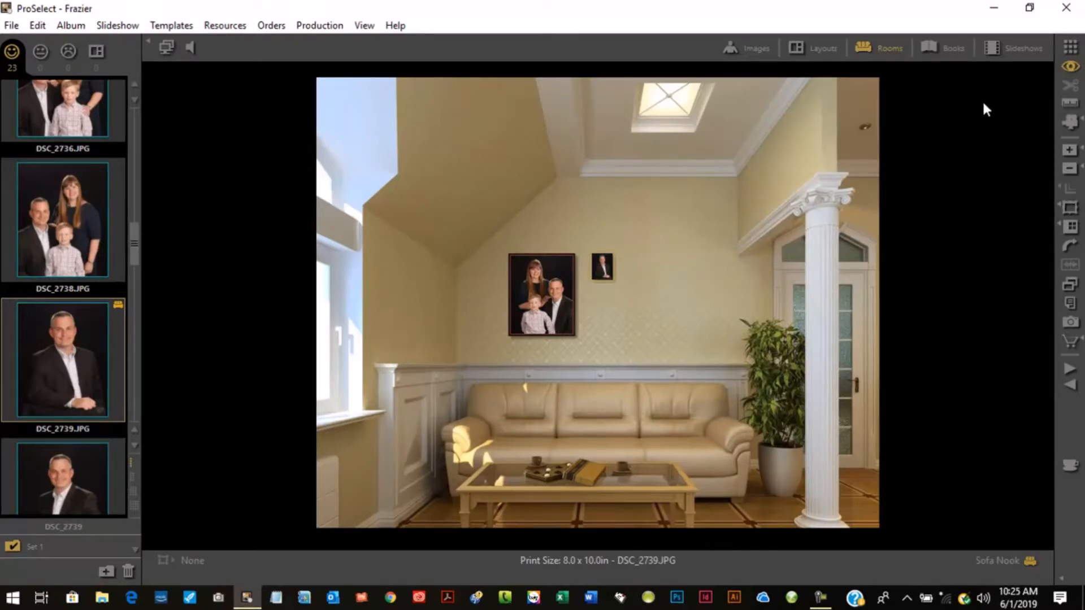
pyautogui.click(1071, 48)
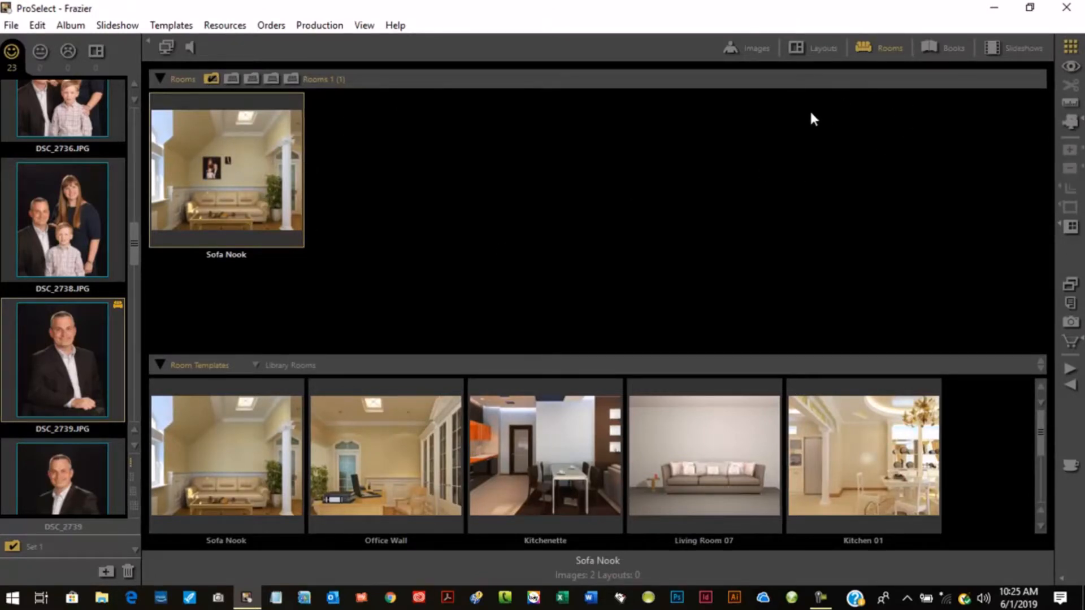
# - Switch to the layouts area and open the TRILOGY 1 layout template
pyautogui.click(754, 49)
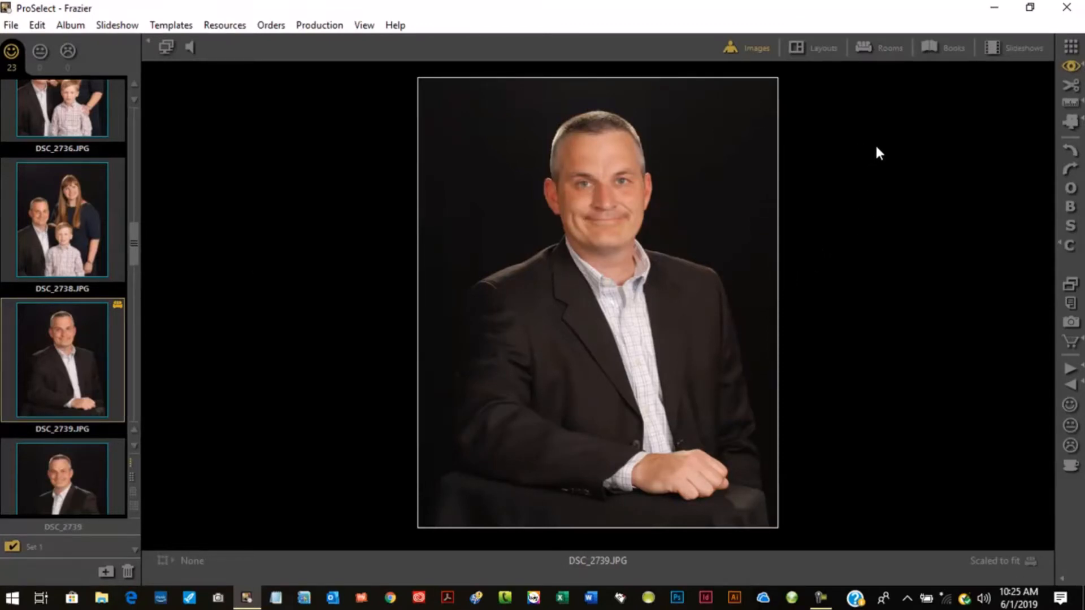
pyautogui.click(814, 48)
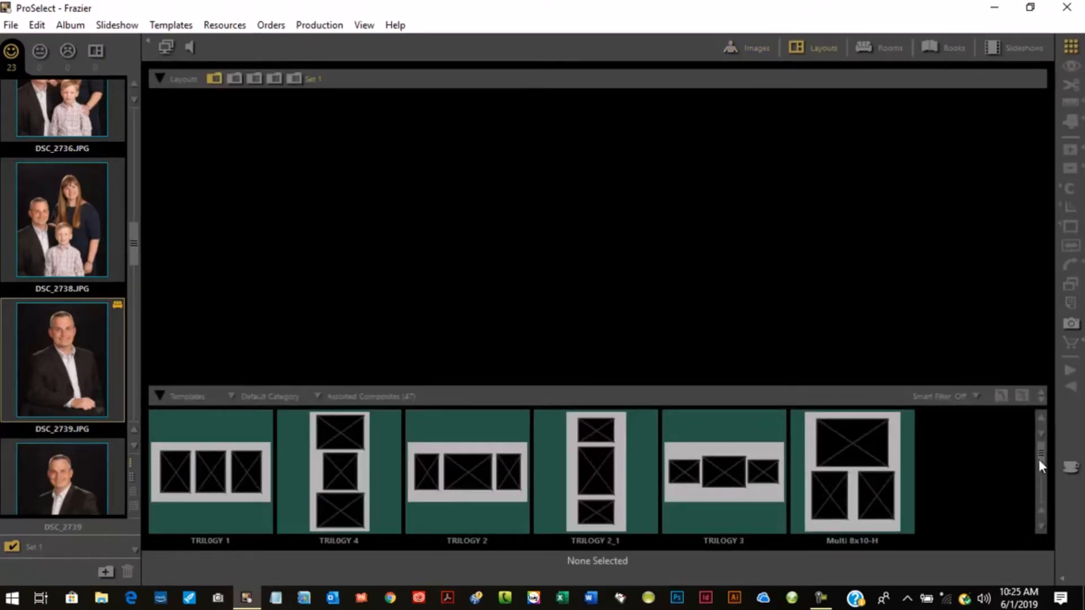
pyautogui.moveTo(1040, 452)
pyautogui.mouseDown()
pyautogui.moveTo(1040, 519)
pyautogui.moveTo(1027, 445)
pyautogui.mouseUp()
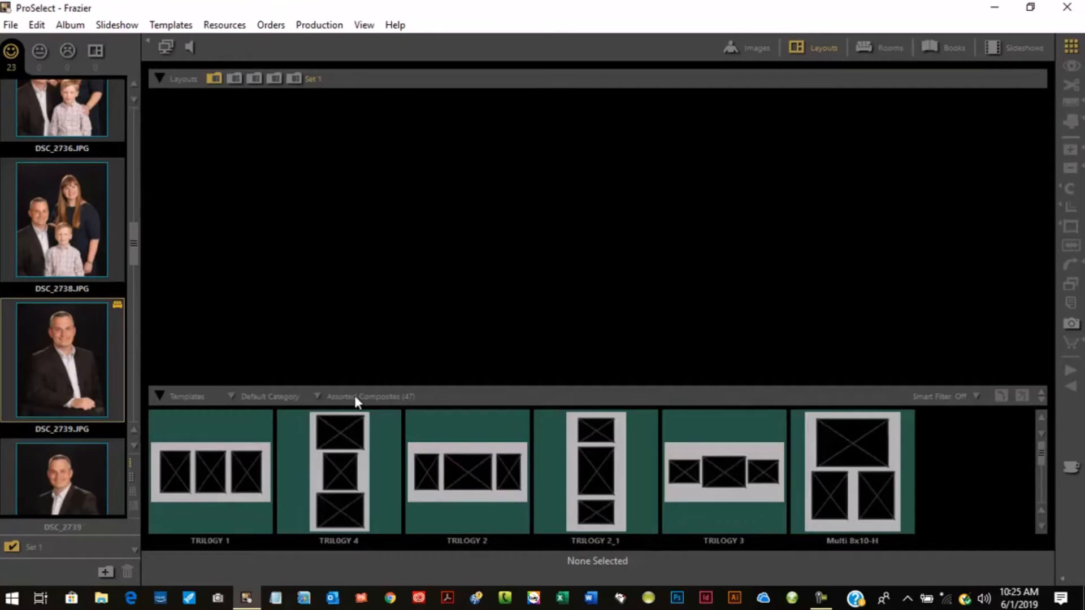
pyautogui.doubleClick(223, 472)
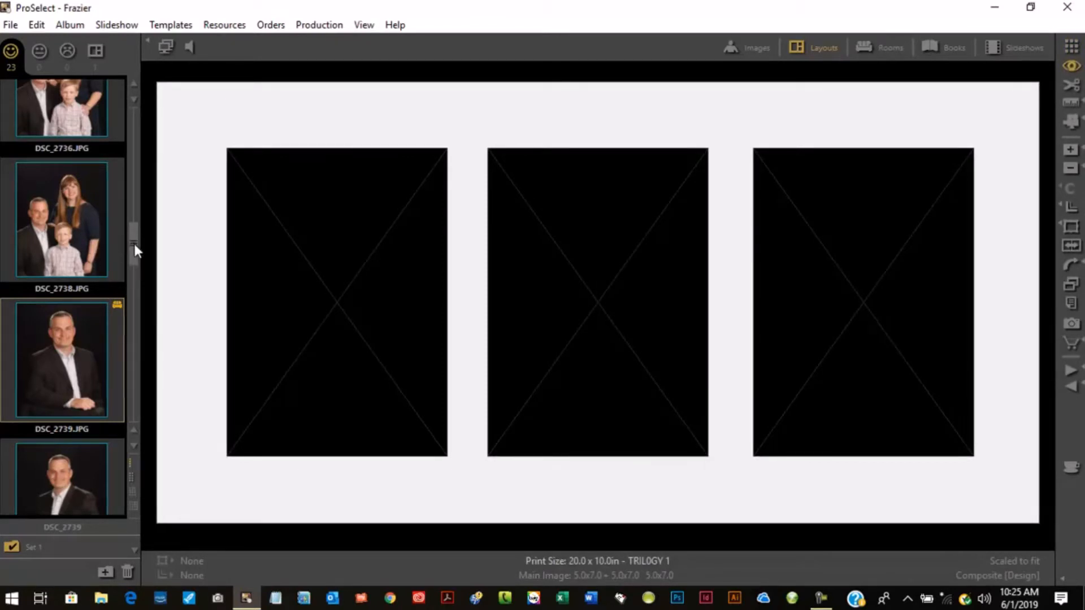
# - Place DSC_2735 in the middle slot of the TRILOGY 1 layout
pyautogui.moveTo(134, 243); pyautogui.dragTo(136, 224)
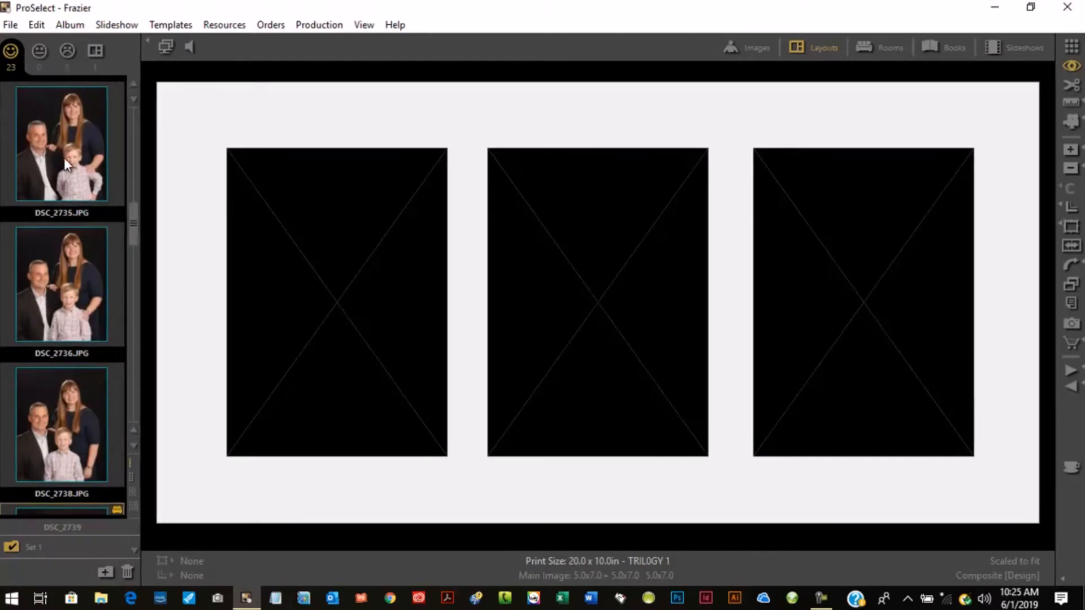
pyautogui.moveTo(65, 160); pyautogui.dragTo(557, 319)
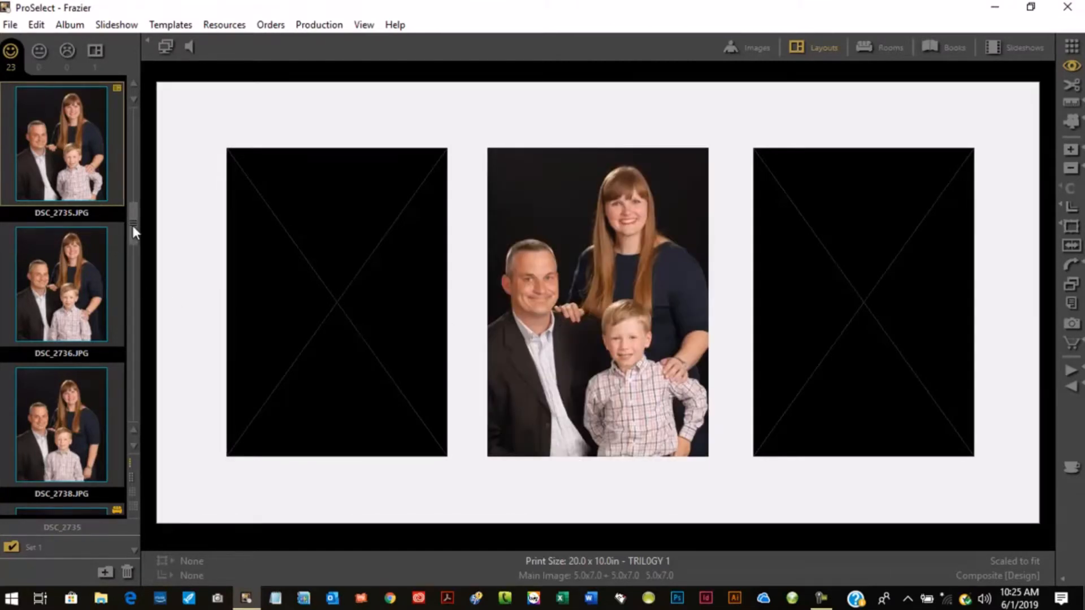
# - Place DSC_2750 in the left slot of the layout
pyautogui.moveTo(132, 225); pyautogui.dragTo(122, 373)
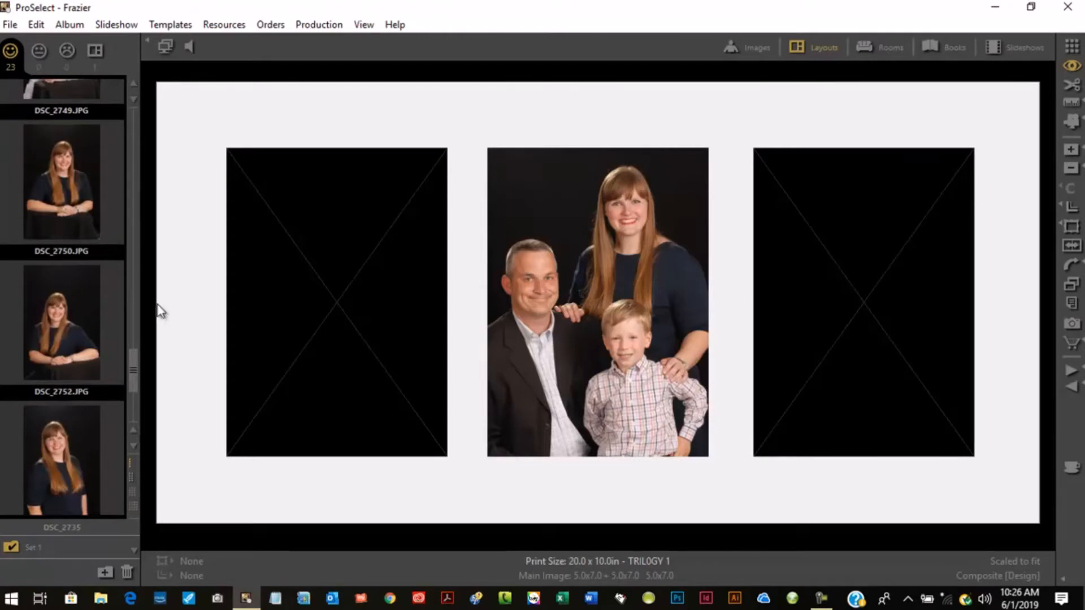
pyautogui.moveTo(137, 364); pyautogui.dragTo(126, 354)
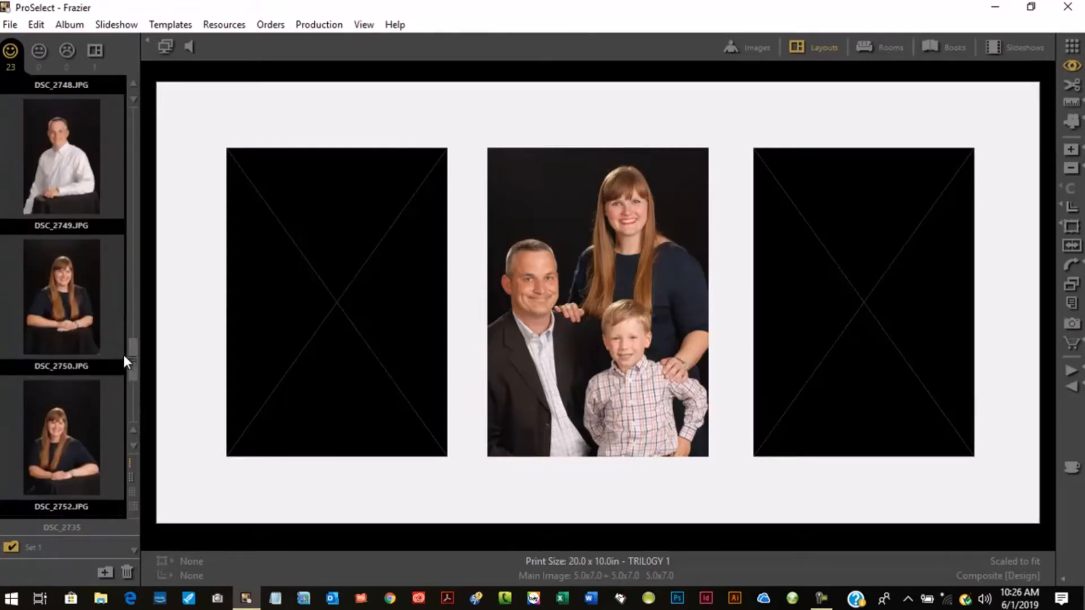
pyautogui.moveTo(66, 314)
pyautogui.mouseDown()
pyautogui.moveTo(121, 308)
pyautogui.moveTo(284, 323)
pyautogui.mouseUp()
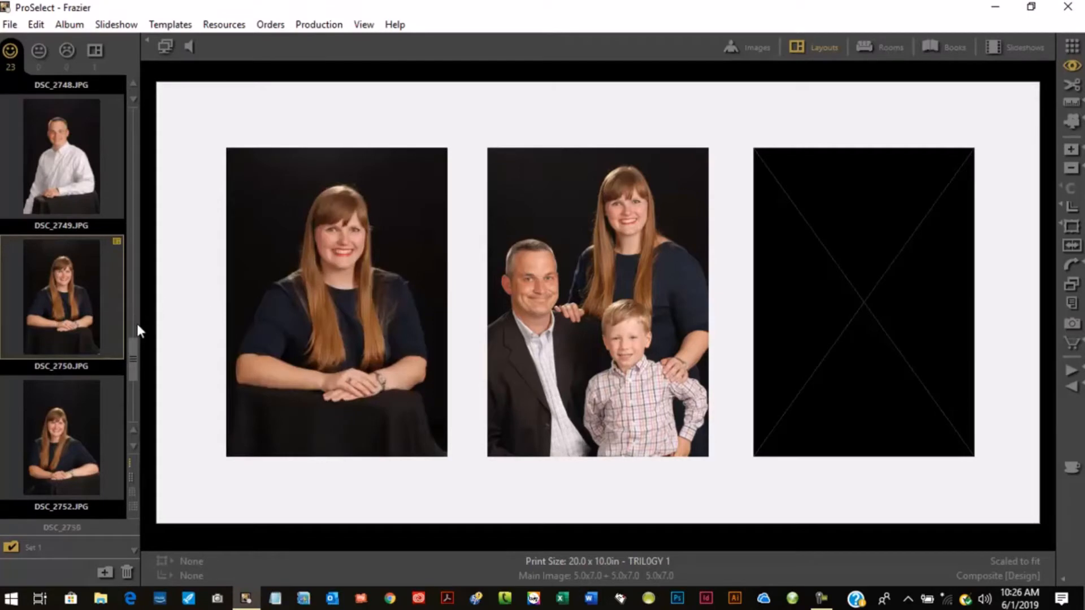
# - Place DSC_2741 in the right slot of the layout
pyautogui.moveTo(131, 350); pyautogui.dragTo(137, 276)
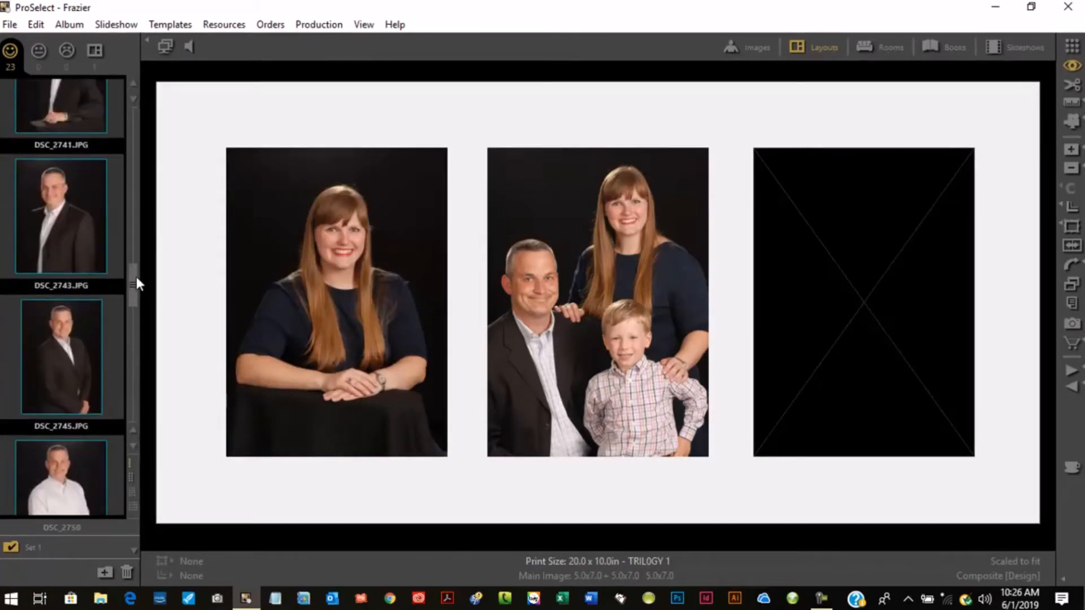
pyautogui.moveTo(65, 121); pyautogui.dragTo(897, 263)
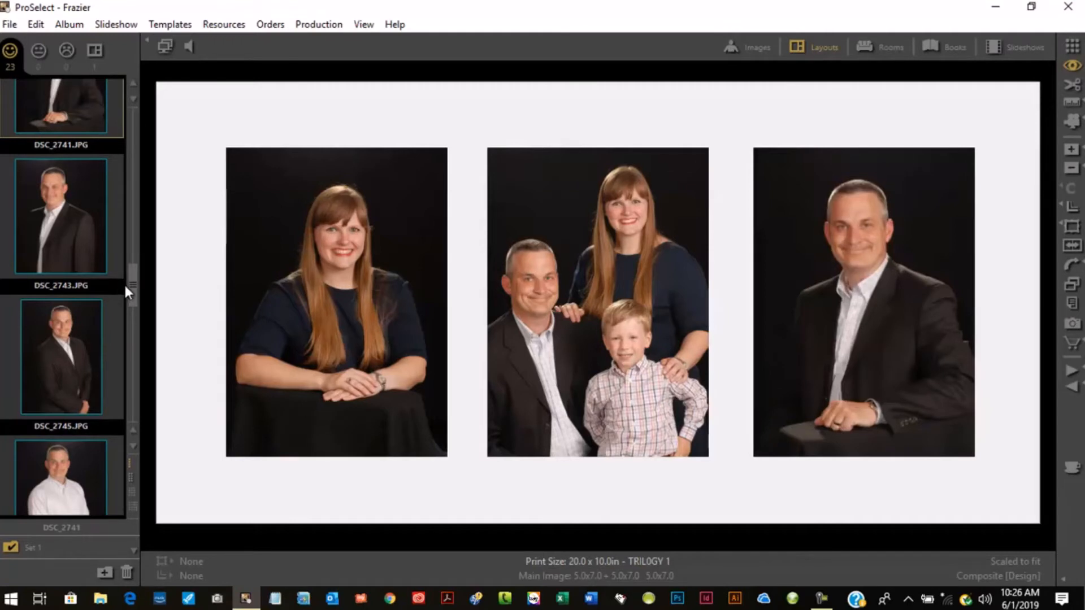
# - Select the left layout image and step the layout up to a 10.0 x 5.0 in print size
pyautogui.moveTo(133, 283); pyautogui.dragTo(133, 273)
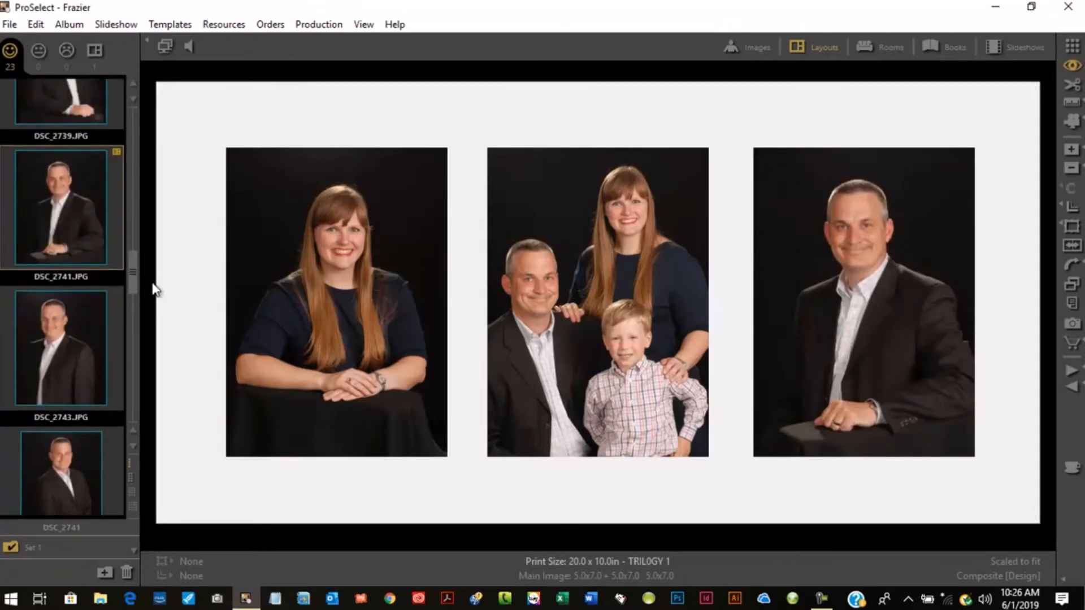
pyautogui.click(342, 289)
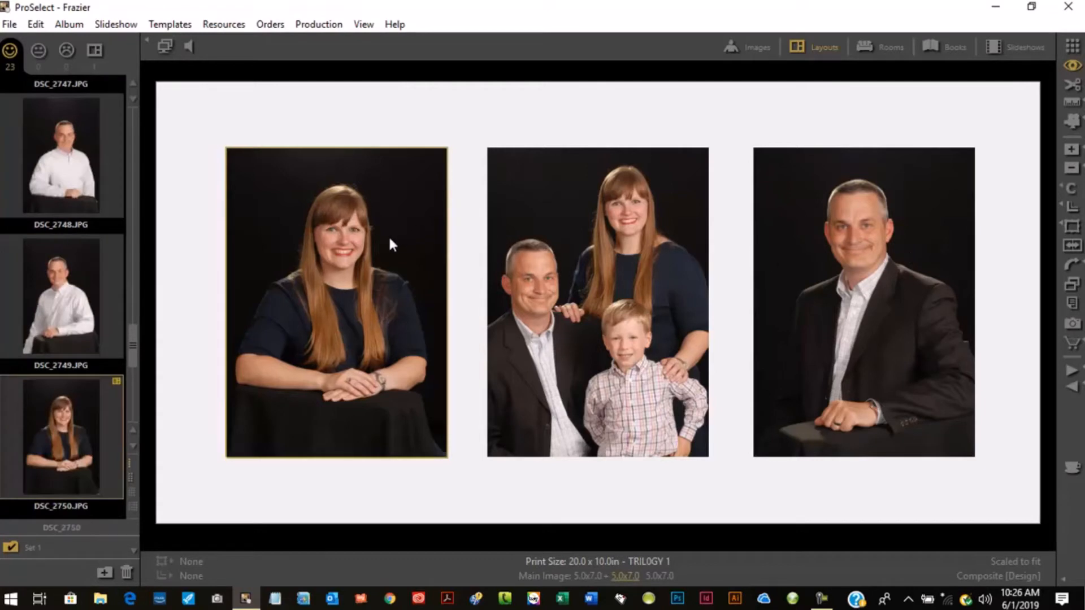
pyautogui.click(1072, 150)
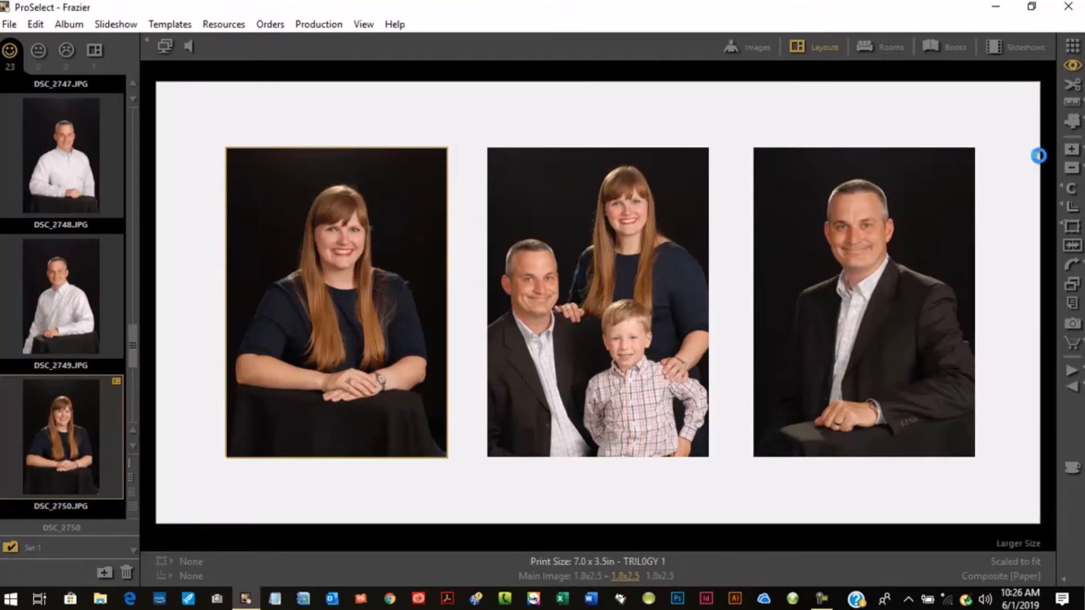
pyautogui.click(1072, 150)
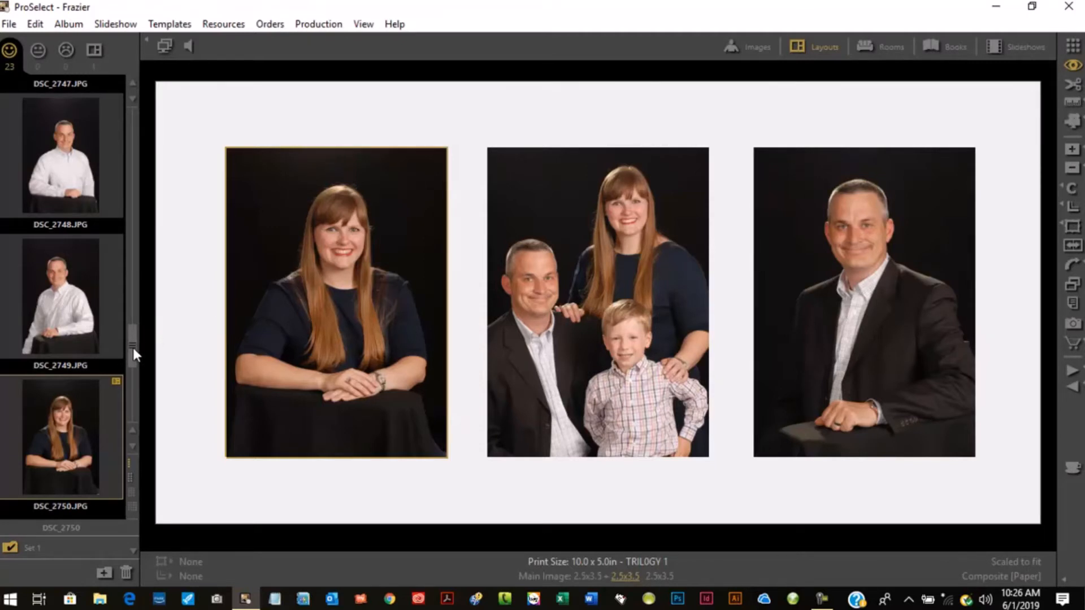
# - Review the layouts and rooms overviews, then return to the single-image view
pyautogui.moveTo(133, 348); pyautogui.dragTo(134, 277)
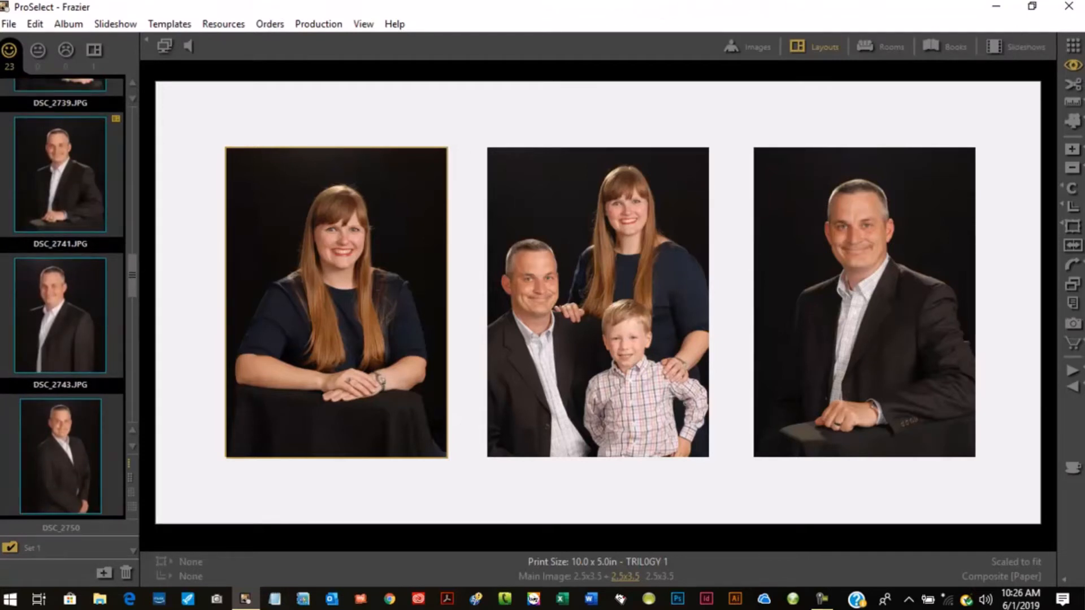
pyautogui.click(1072, 48)
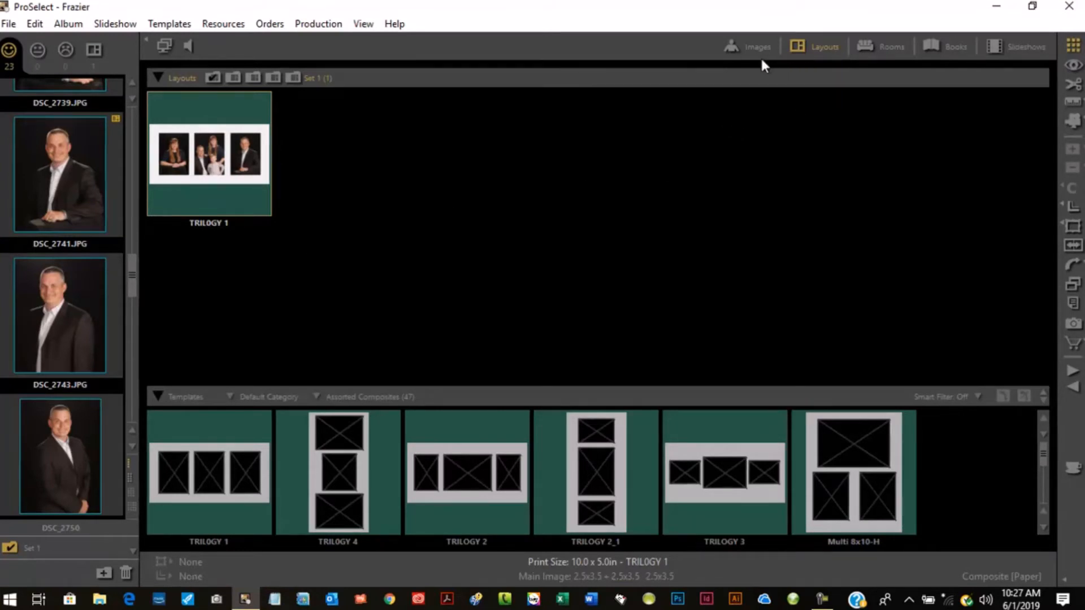
pyautogui.click(892, 46)
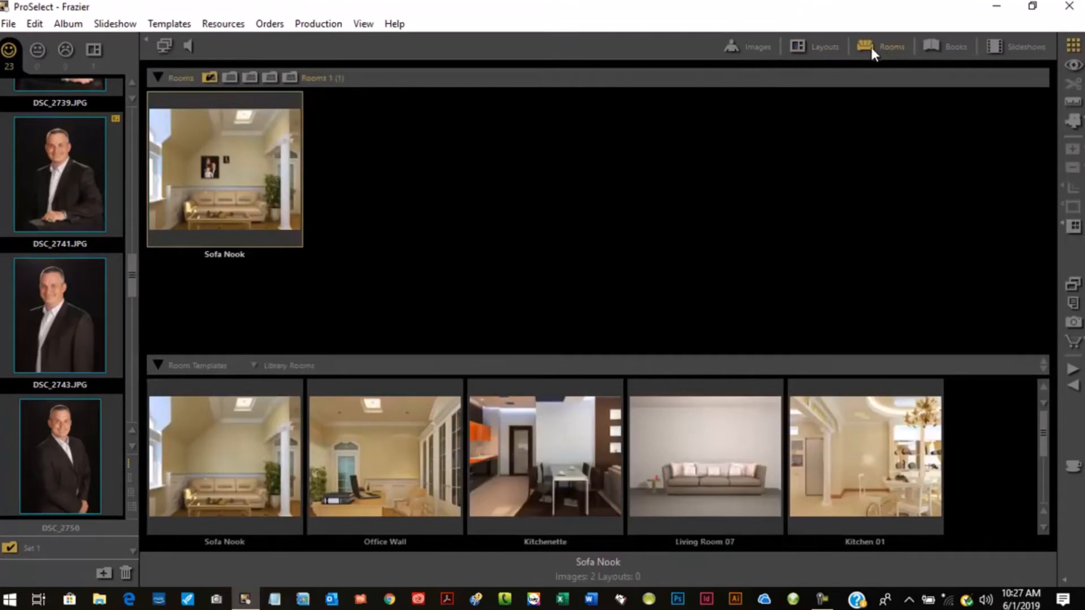
pyautogui.click(746, 50)
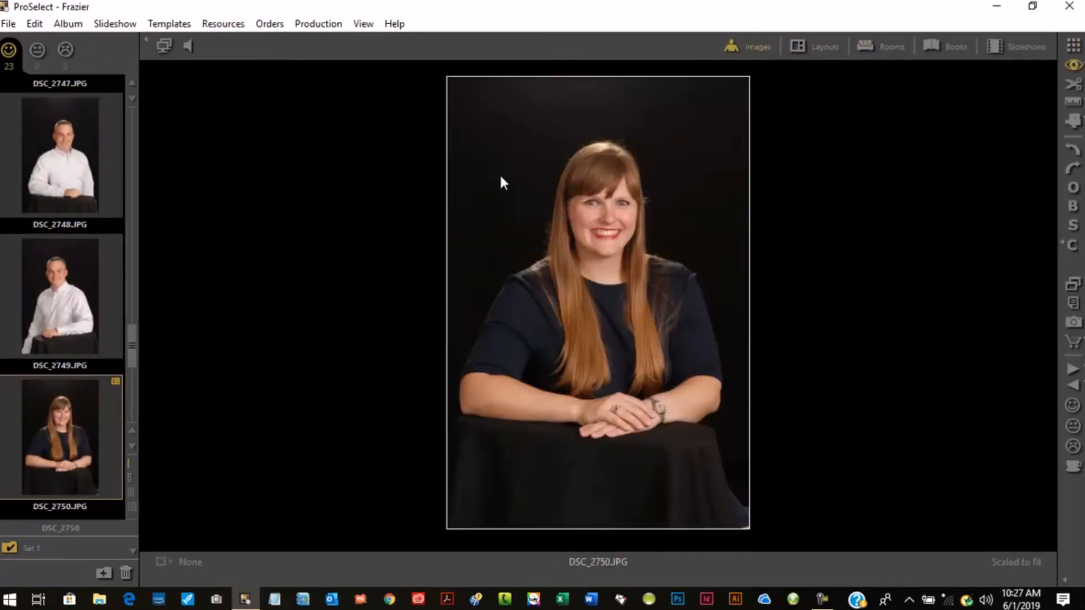
# - Browse the album thumbnails, viewing DSC_2723 and DSC_2739 full size
pyautogui.moveTo(128, 353)
pyautogui.mouseDown()
pyautogui.moveTo(127, 367)
pyautogui.moveTo(131, 345)
pyautogui.mouseUp()
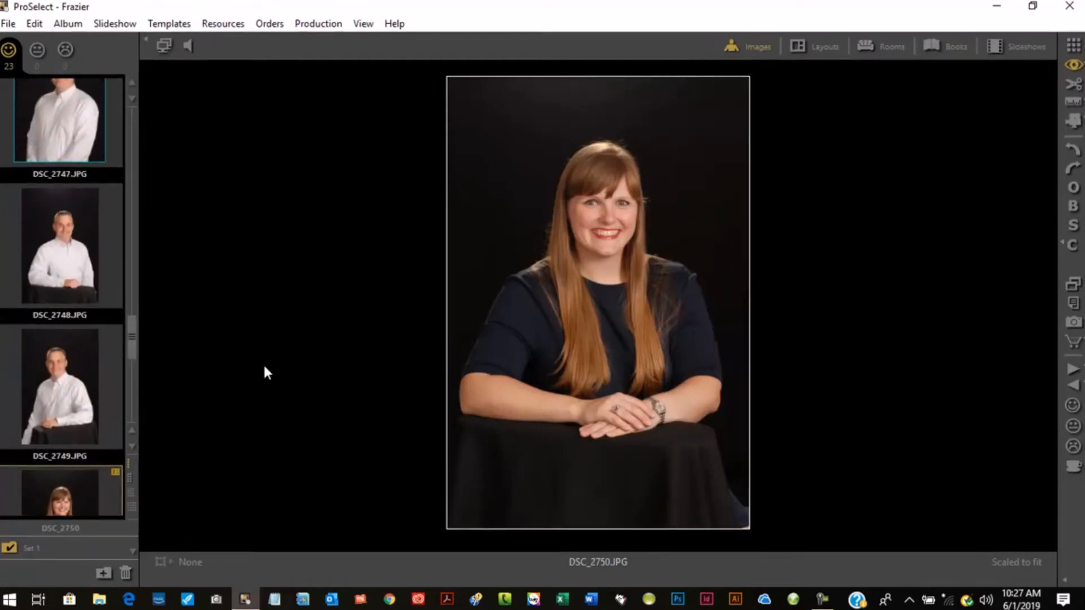
pyautogui.moveTo(135, 342); pyautogui.dragTo(124, 118)
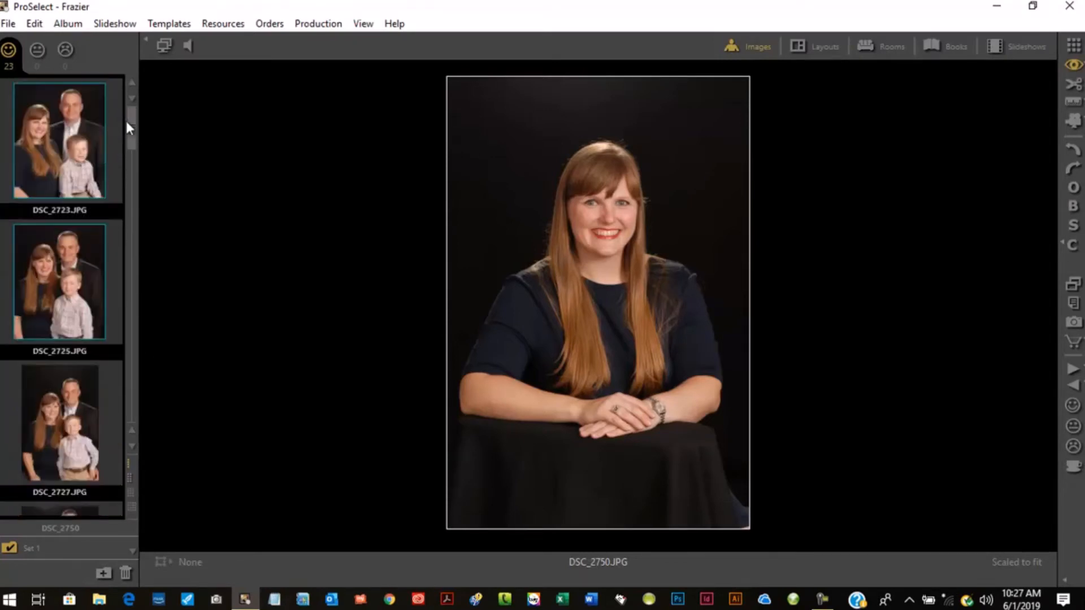
pyautogui.click(73, 151)
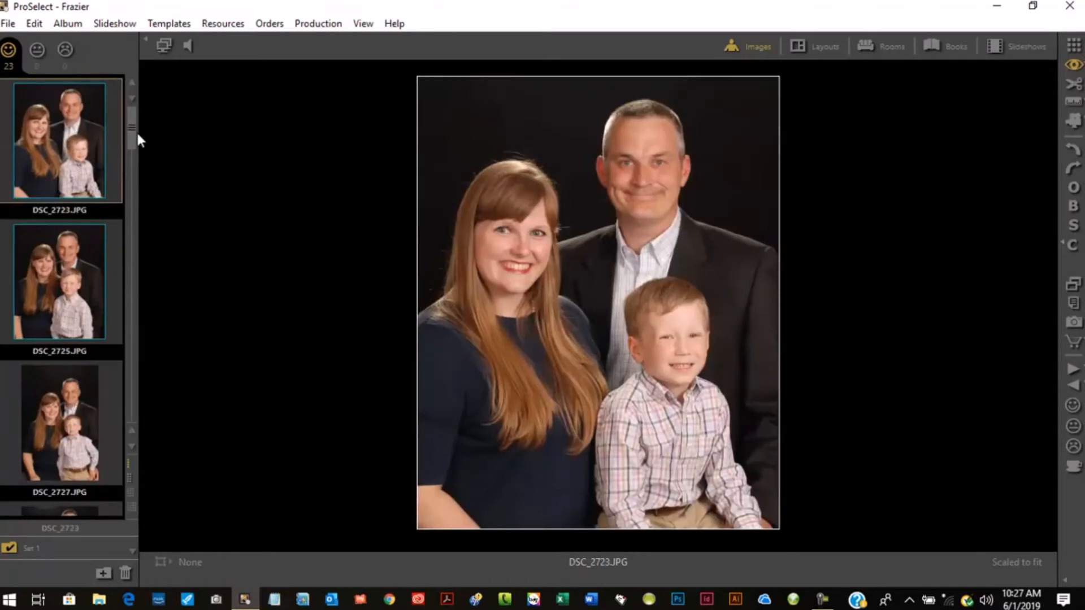
pyautogui.moveTo(133, 130); pyautogui.dragTo(130, 192)
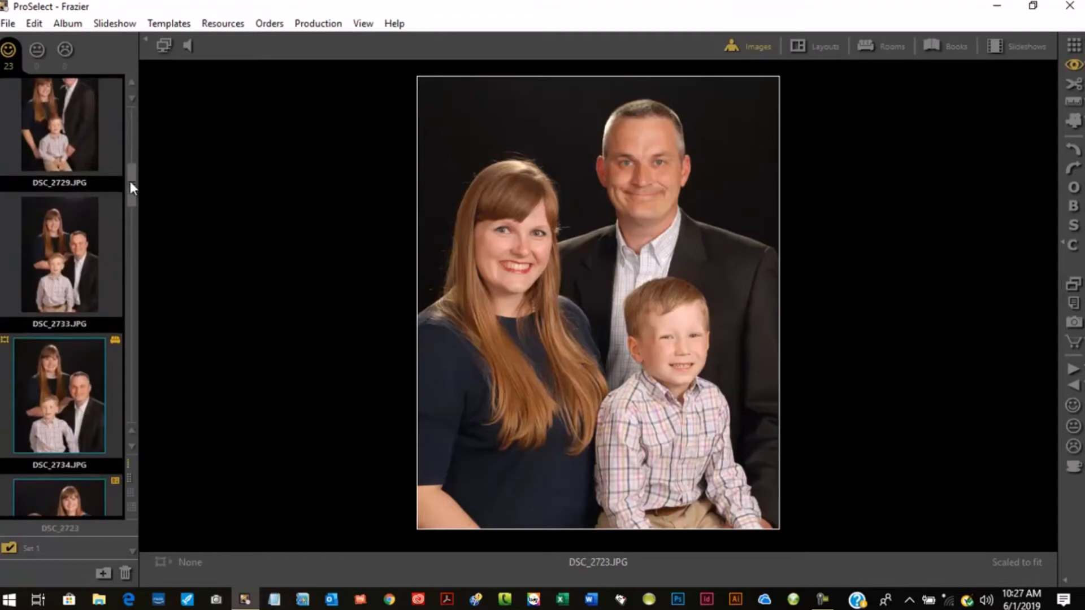
pyautogui.moveTo(130, 180); pyautogui.dragTo(137, 236)
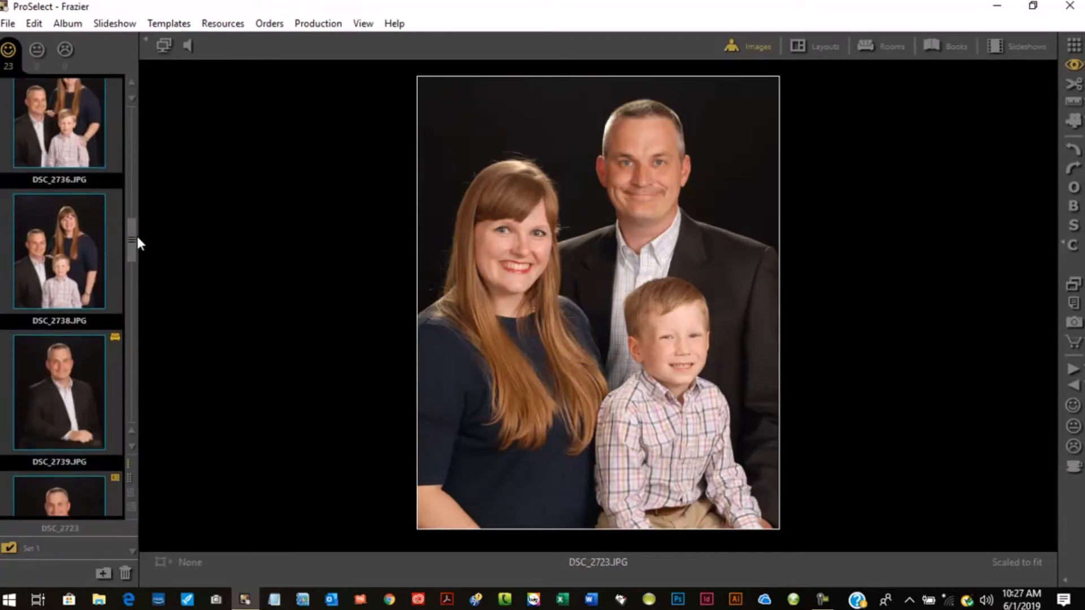
pyautogui.click(78, 362)
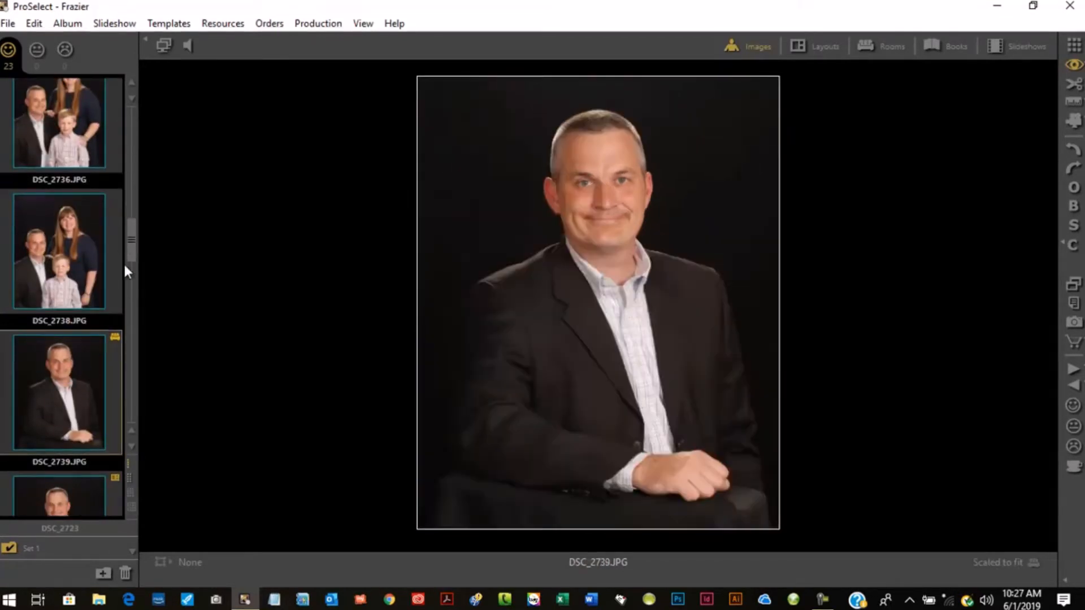
# - Crop DSC_2752 to an 8x10 ratio, tightening the frame around her upper body, and leave crop mode
pyautogui.moveTo(130, 244); pyautogui.dragTo(127, 386)
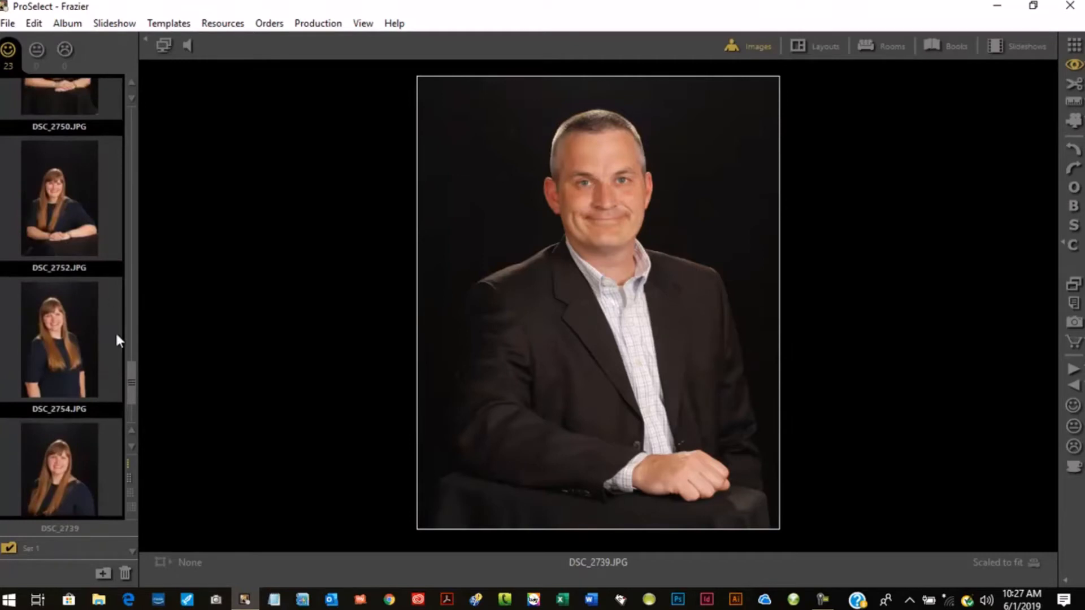
pyautogui.click(75, 254)
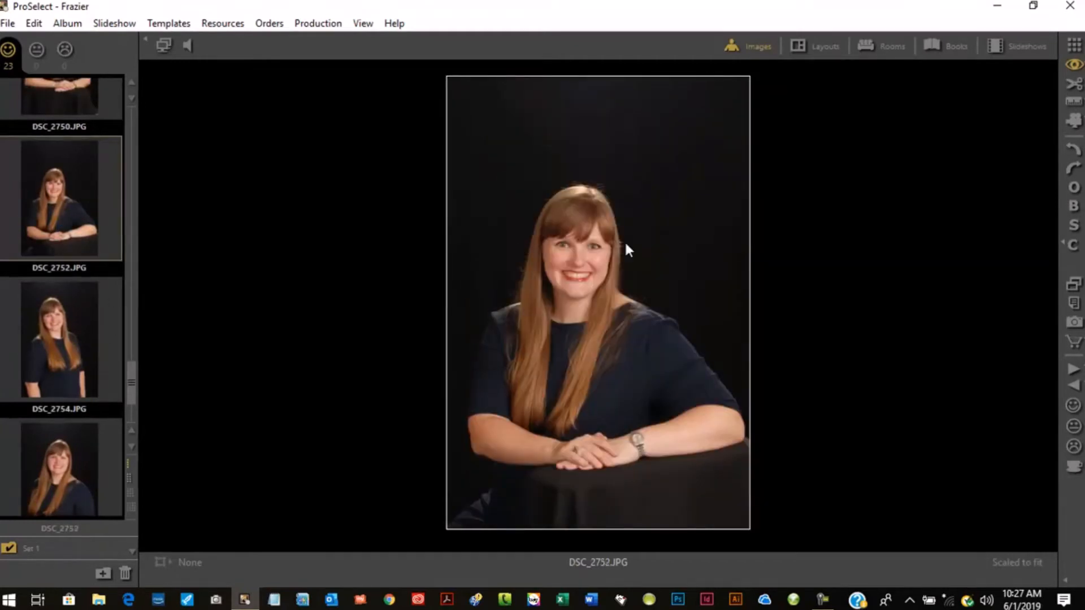
pyautogui.click(1074, 83)
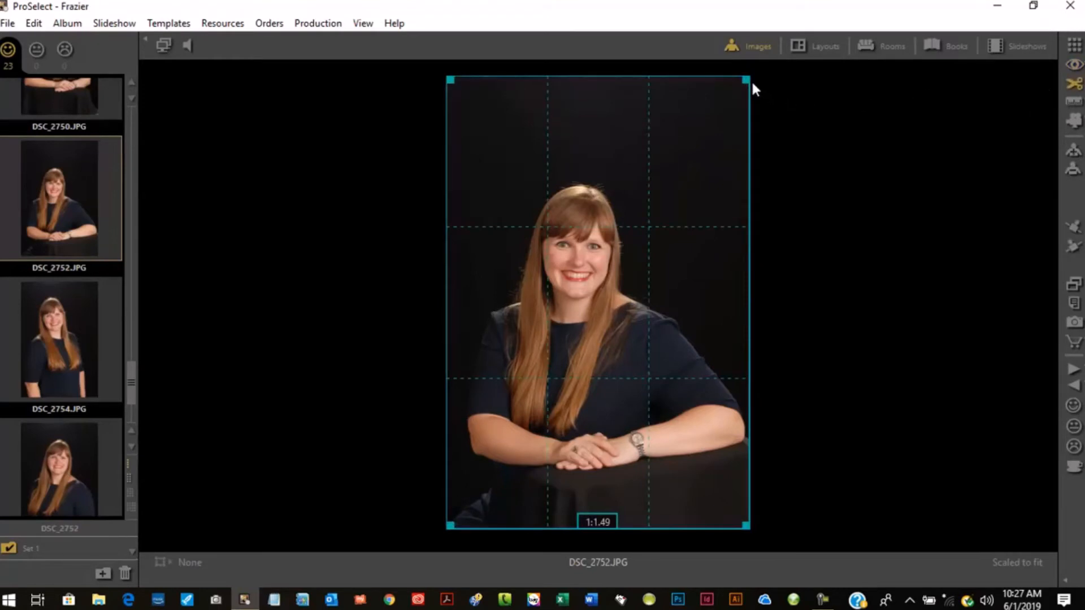
pyautogui.moveTo(748, 81); pyautogui.dragTo(743, 152)
pyautogui.moveTo(683, 221); pyautogui.dragTo(683, 181)
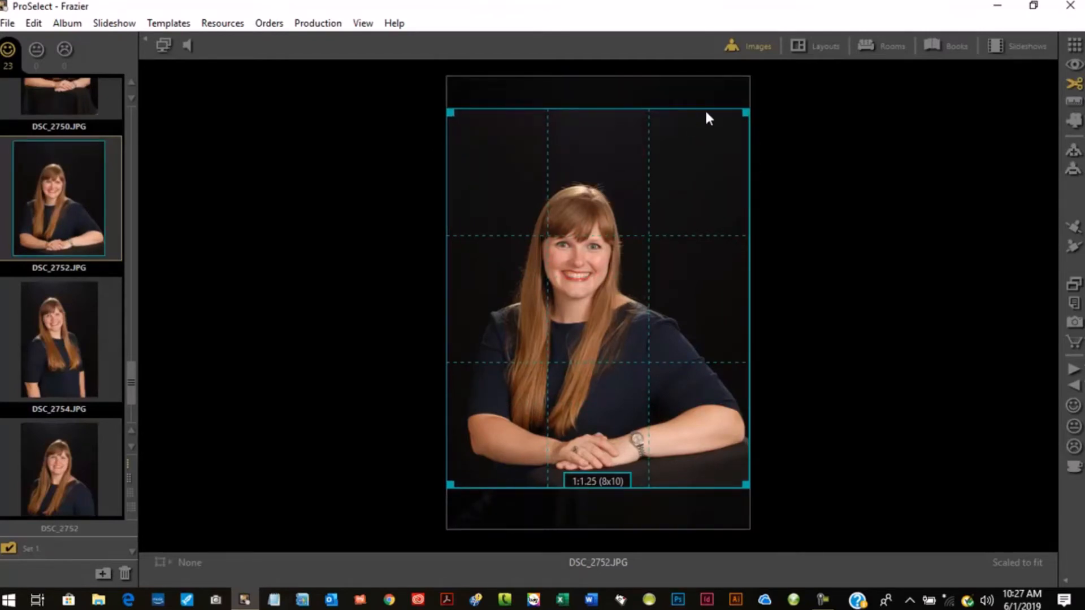
pyautogui.moveTo(742, 114); pyautogui.dragTo(724, 140)
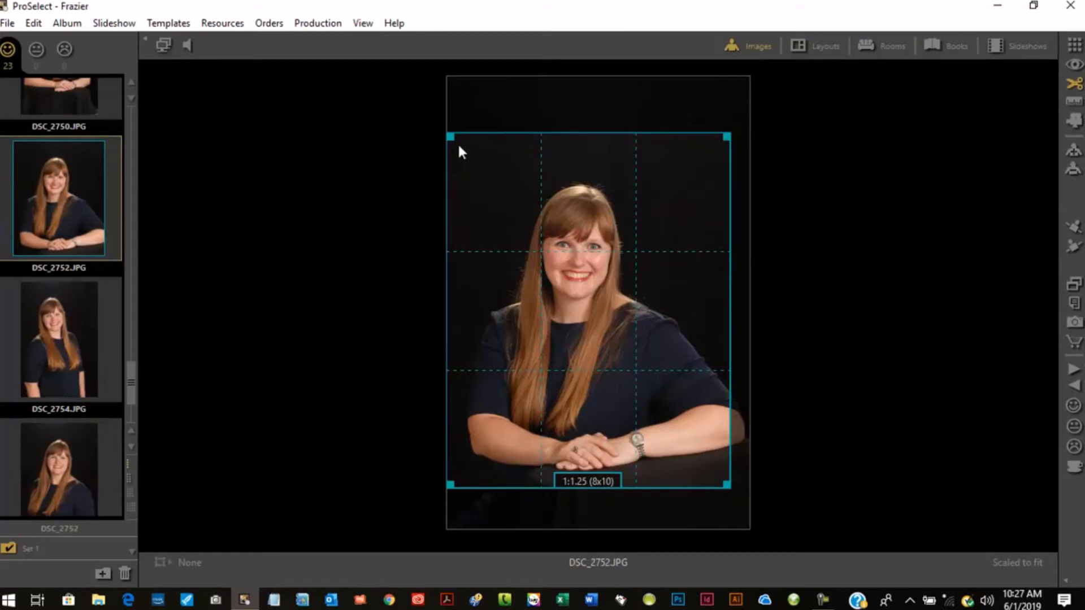
pyautogui.moveTo(452, 138); pyautogui.dragTo(481, 174)
pyautogui.moveTo(629, 213); pyautogui.dragTo(616, 219)
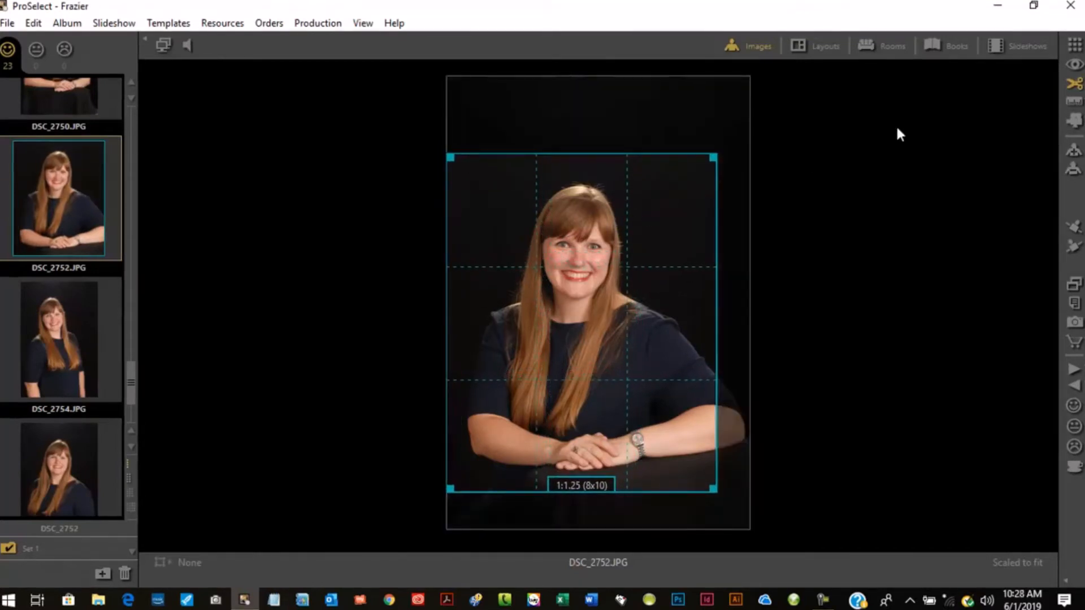
pyautogui.click(1075, 64)
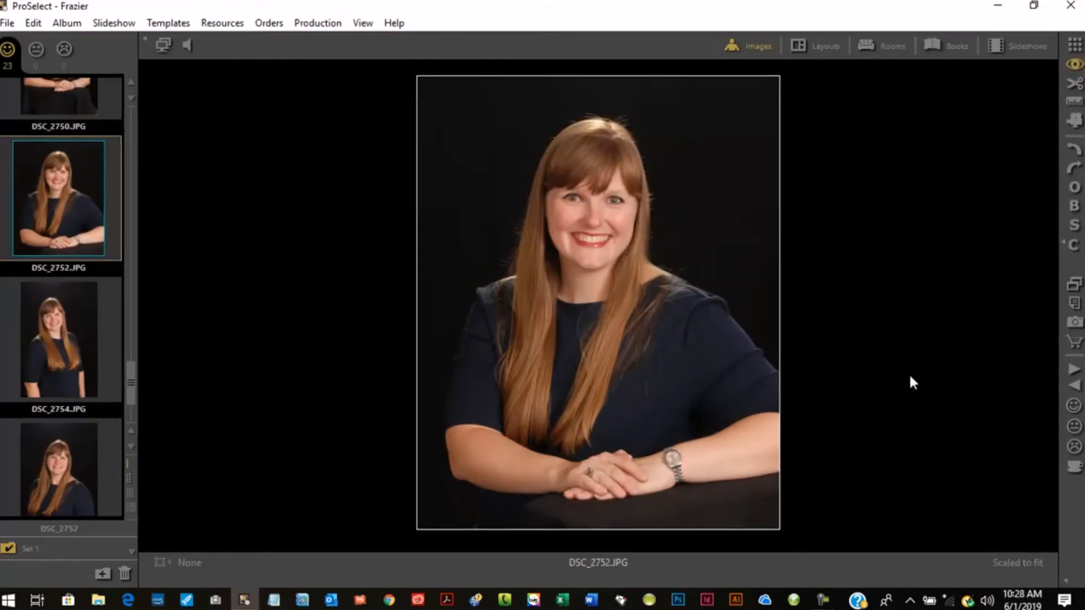
# - Order DSC_2752 as a 5 x 7 in Legacy Classic Finish print with quick add
pyautogui.click(1075, 344)
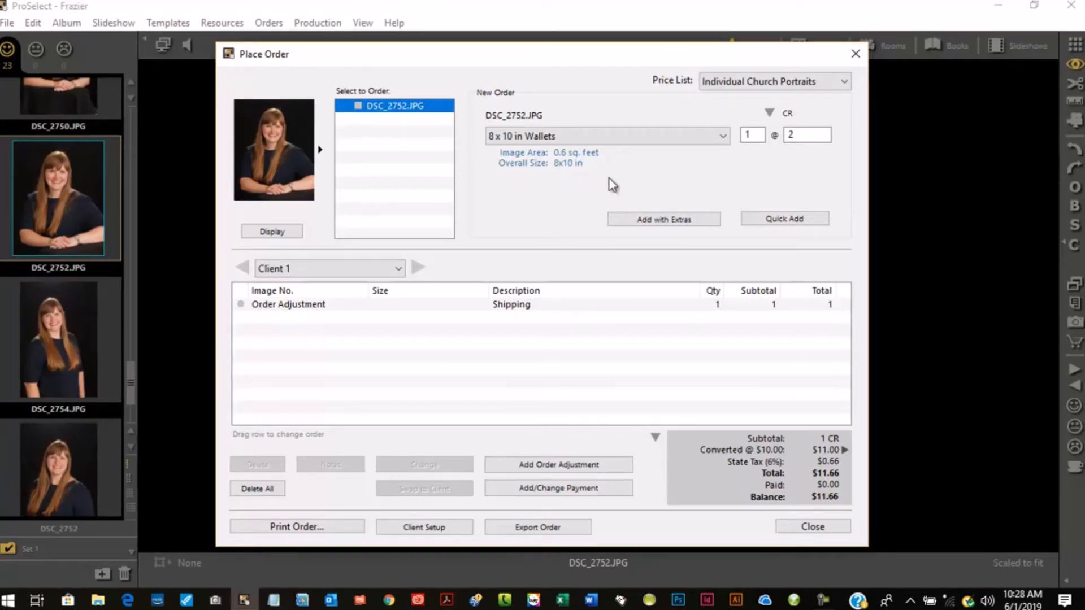
pyautogui.click(642, 140)
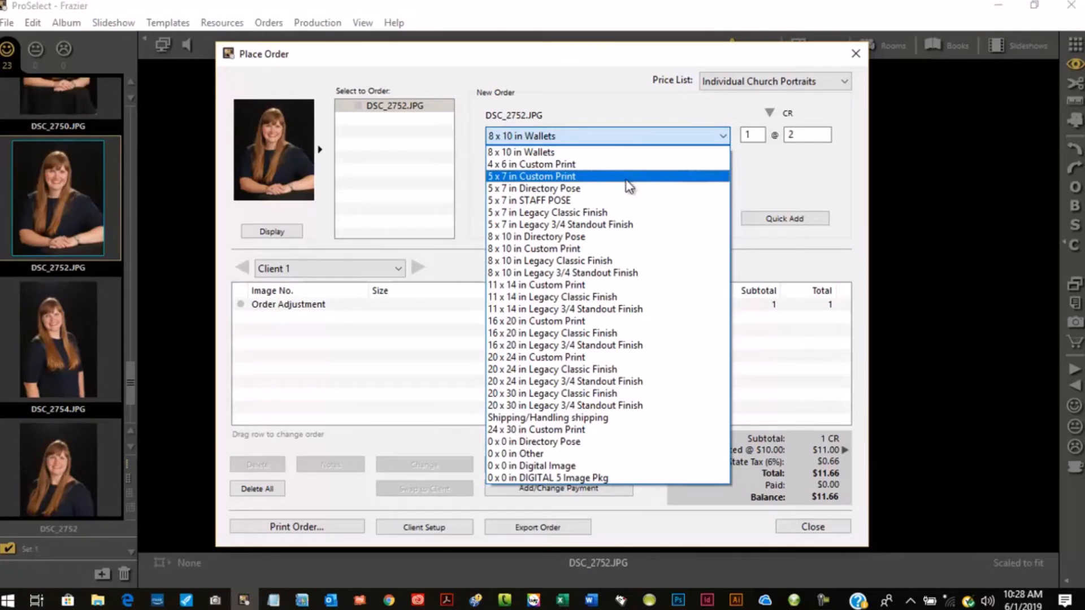
pyautogui.click(577, 214)
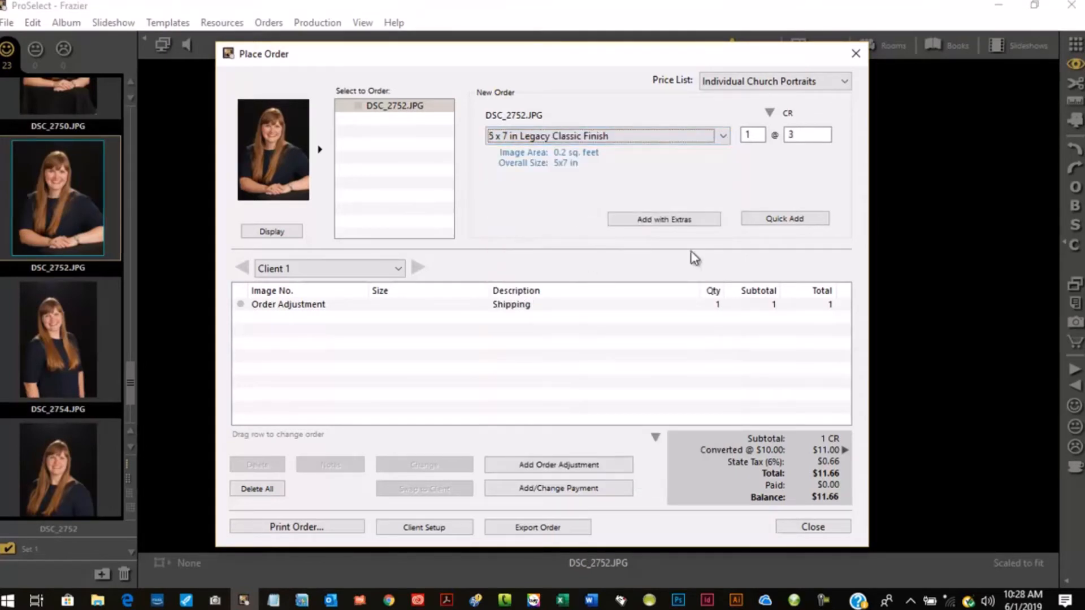
pyautogui.click(783, 220)
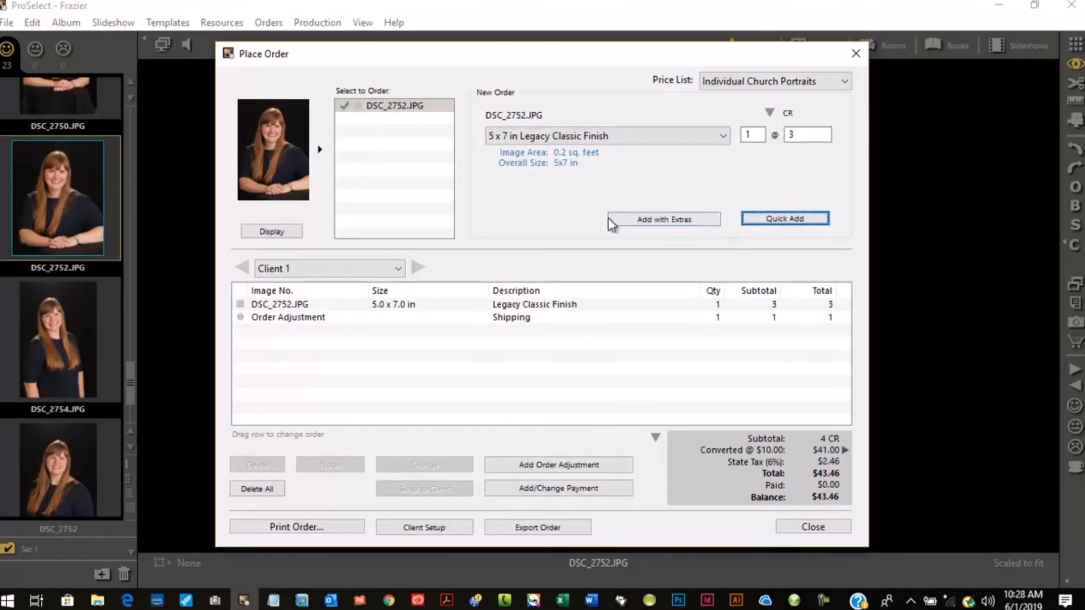
# - Review the frame and extras options for the DSC_2752 order, then cancel without adding and close the order window
pyautogui.click(675, 221)
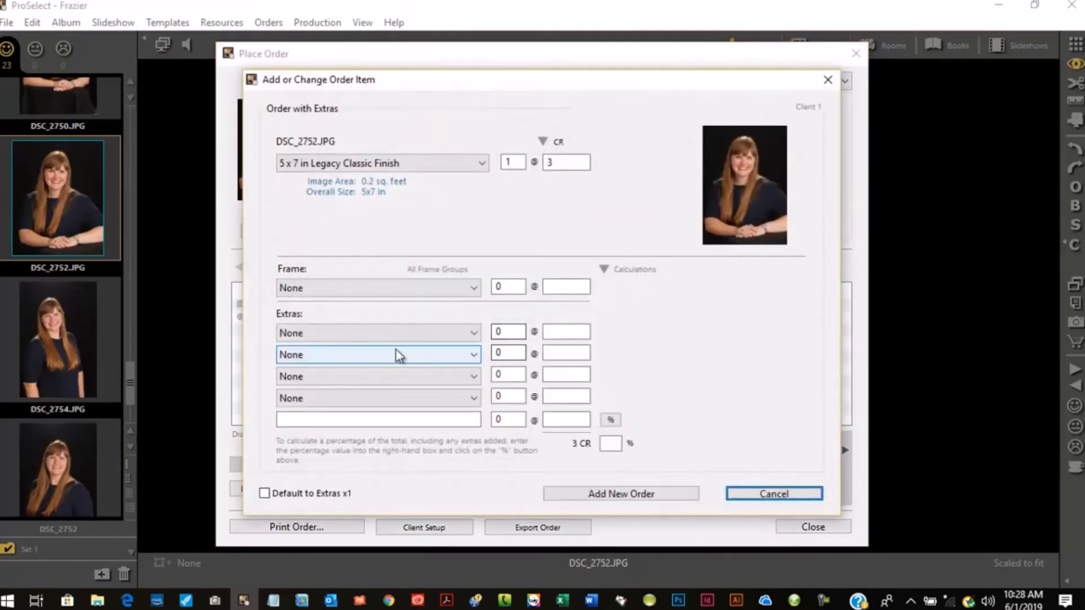
pyautogui.click(382, 290)
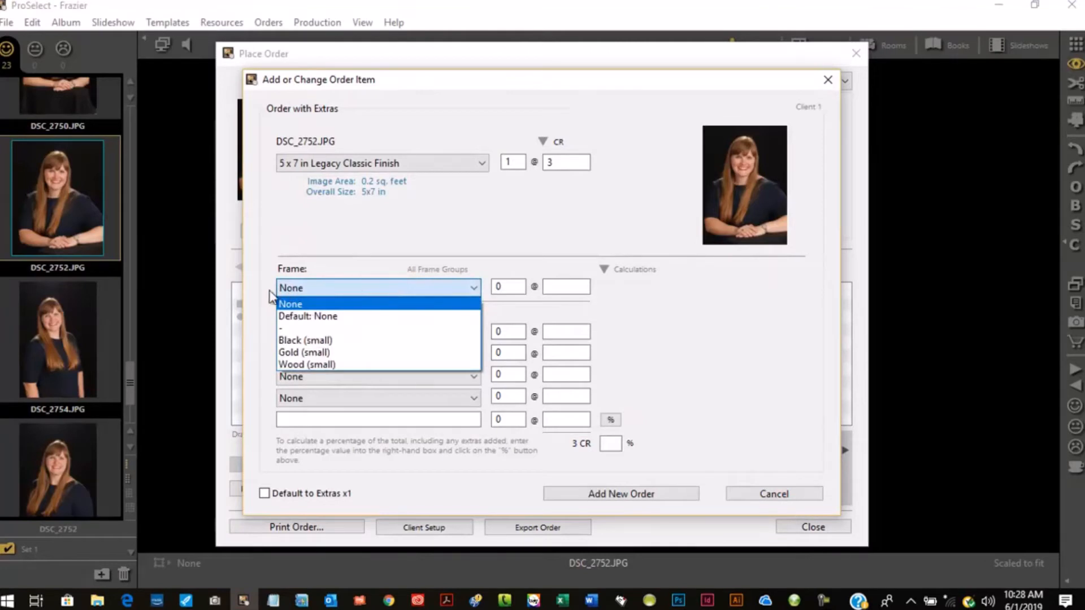
pyautogui.click(260, 303)
pyautogui.click(305, 335)
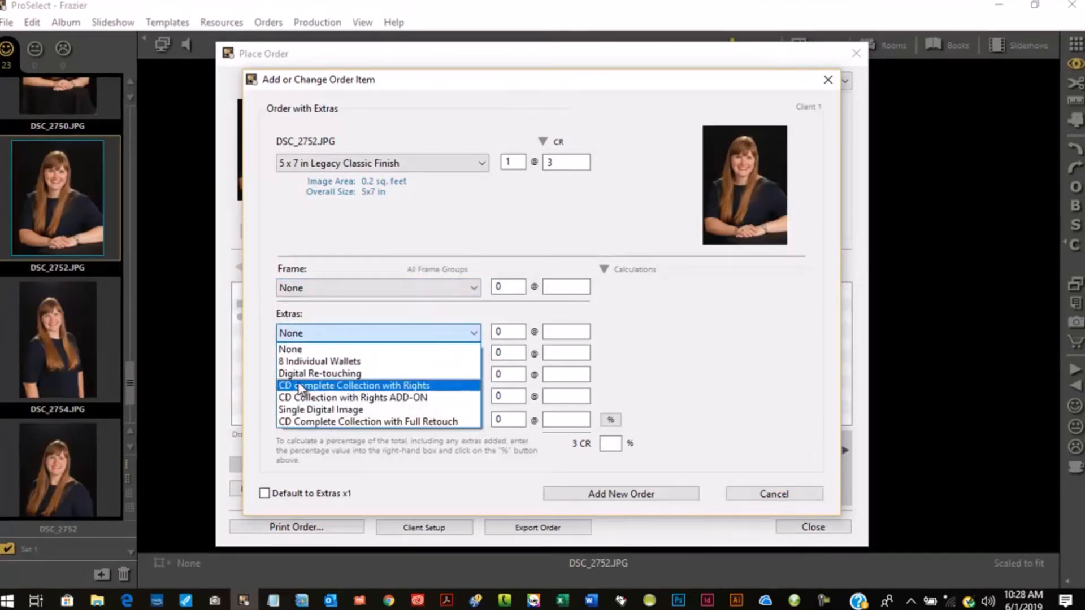
pyautogui.click(711, 353)
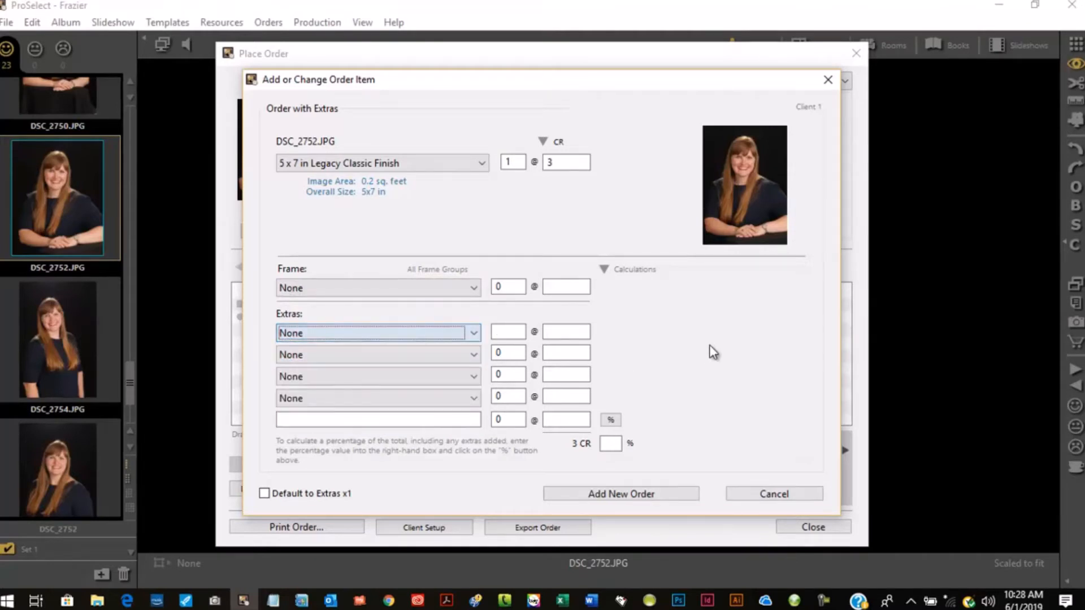
pyautogui.click(829, 81)
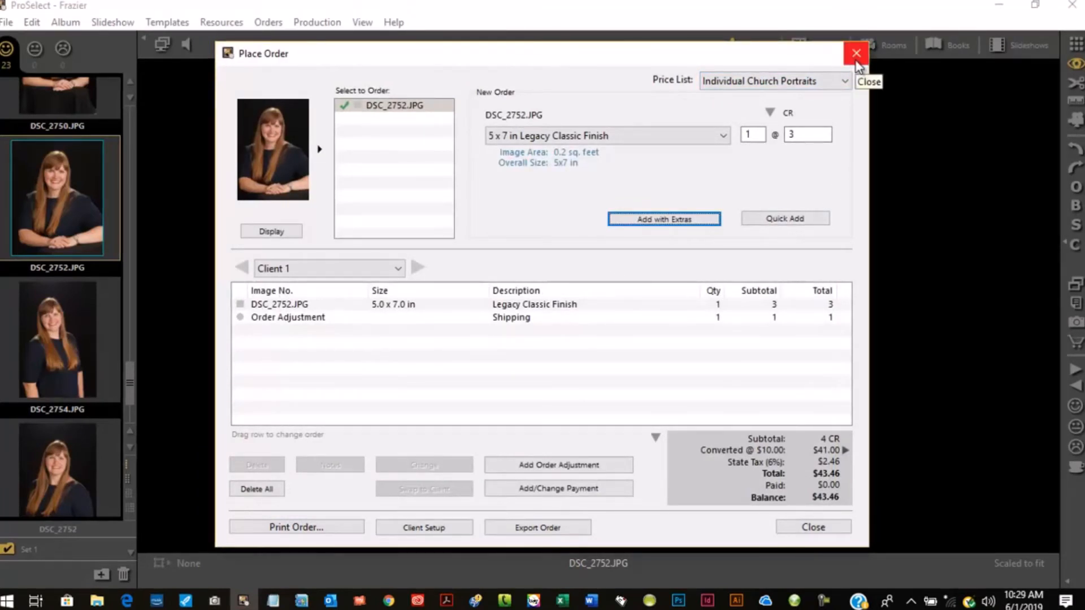
pyautogui.click(846, 535)
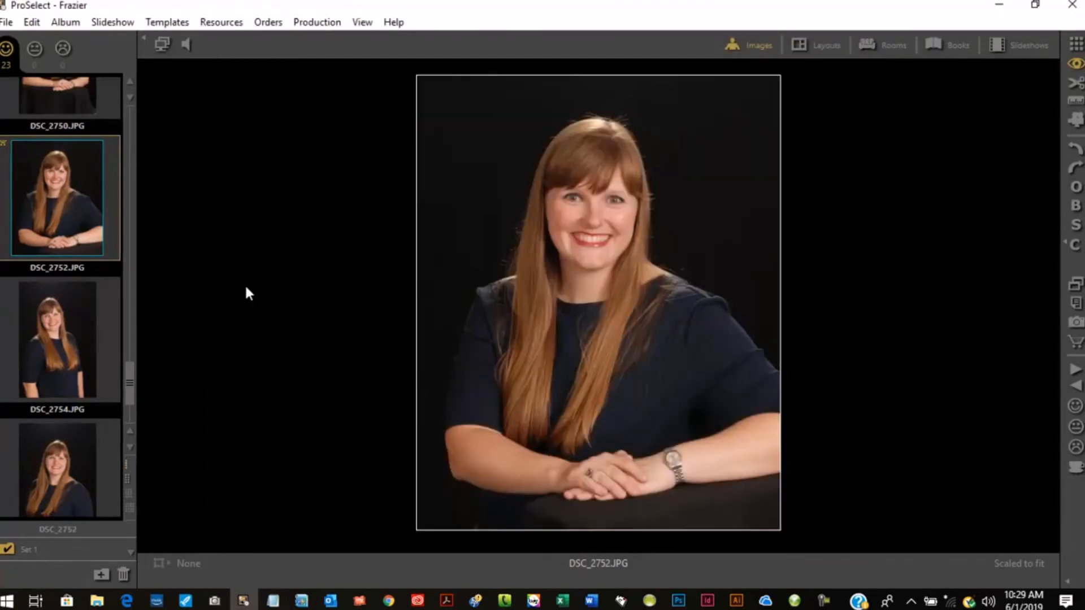
# - Order DSC_2723 as a 16 x 20 in Legacy 3/4 Standout Finish print with quick add
pyautogui.moveTo(126, 395); pyautogui.dragTo(129, 113)
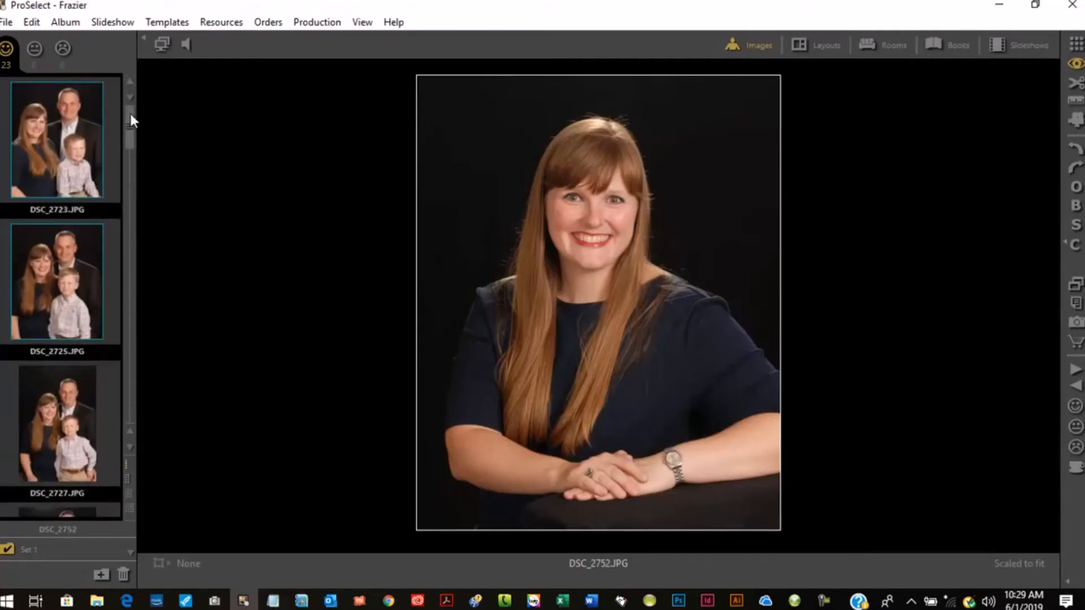
pyautogui.click(61, 162)
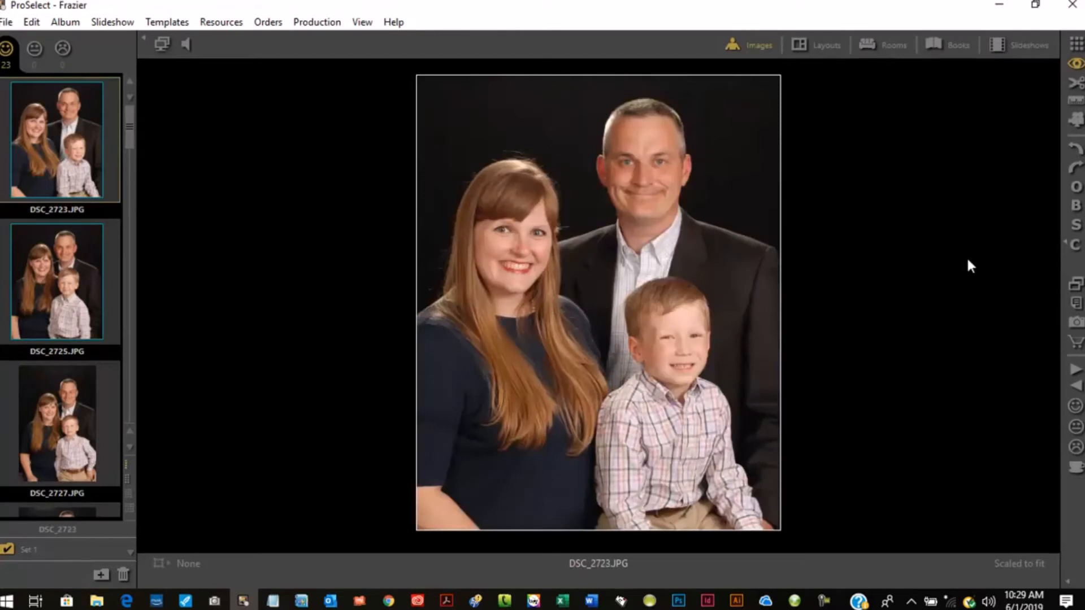
pyautogui.click(1077, 343)
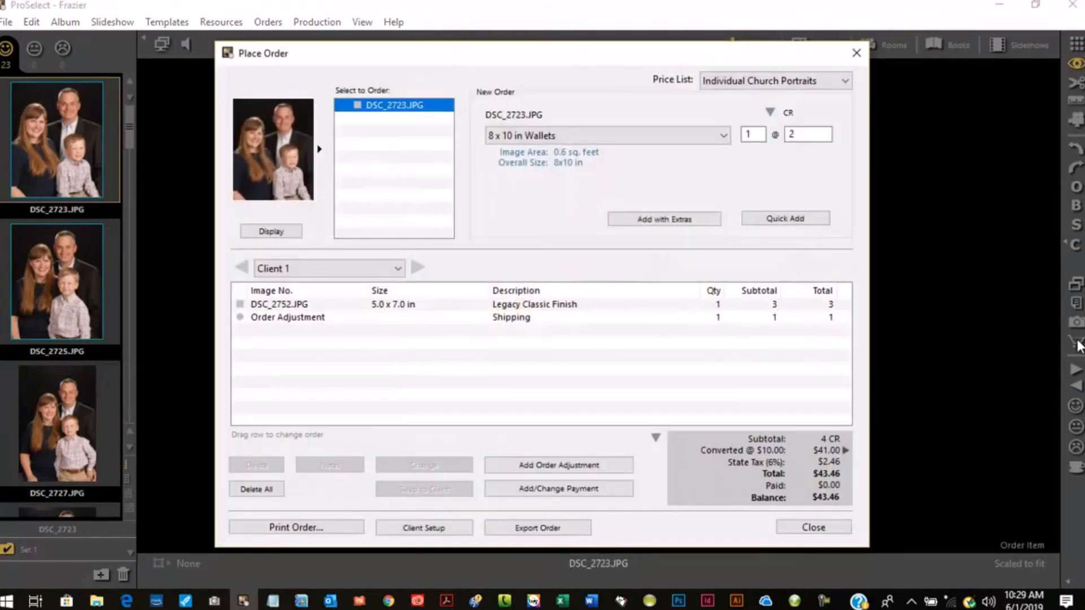
pyautogui.click(534, 139)
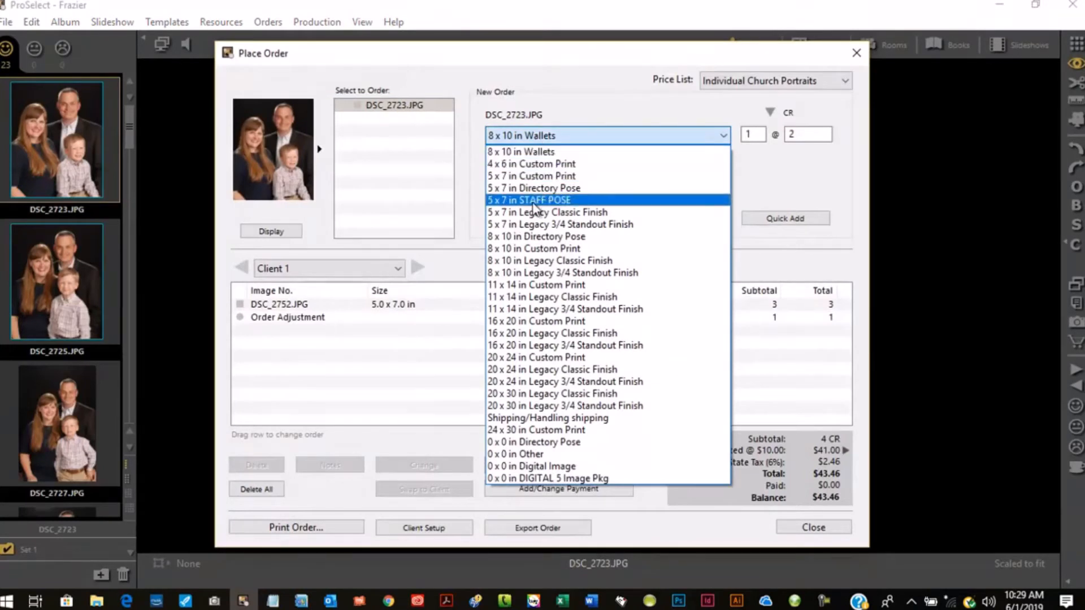
pyautogui.click(610, 346)
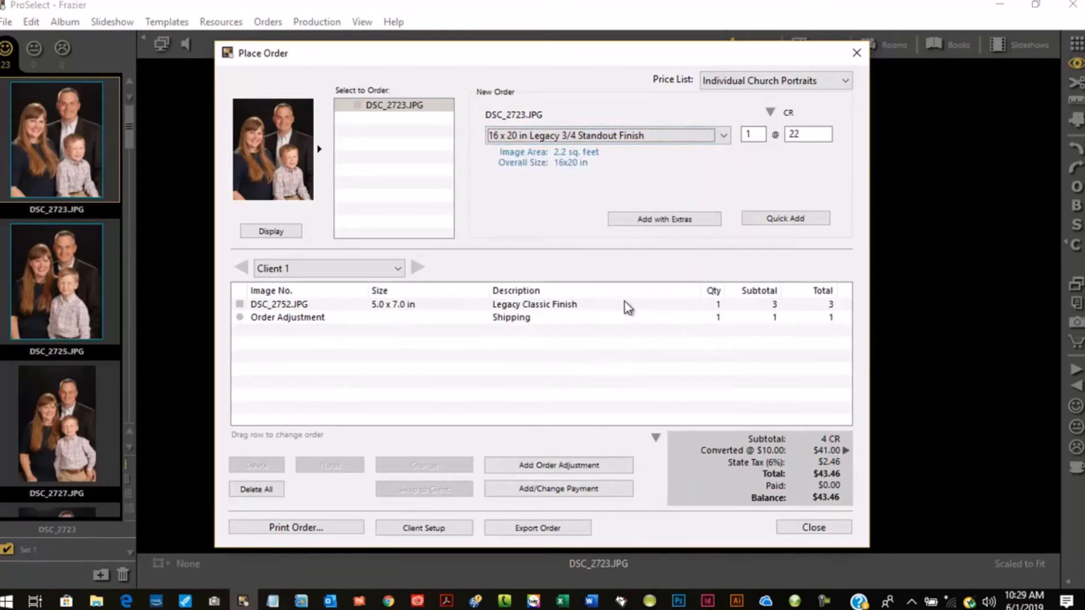
pyautogui.click(809, 223)
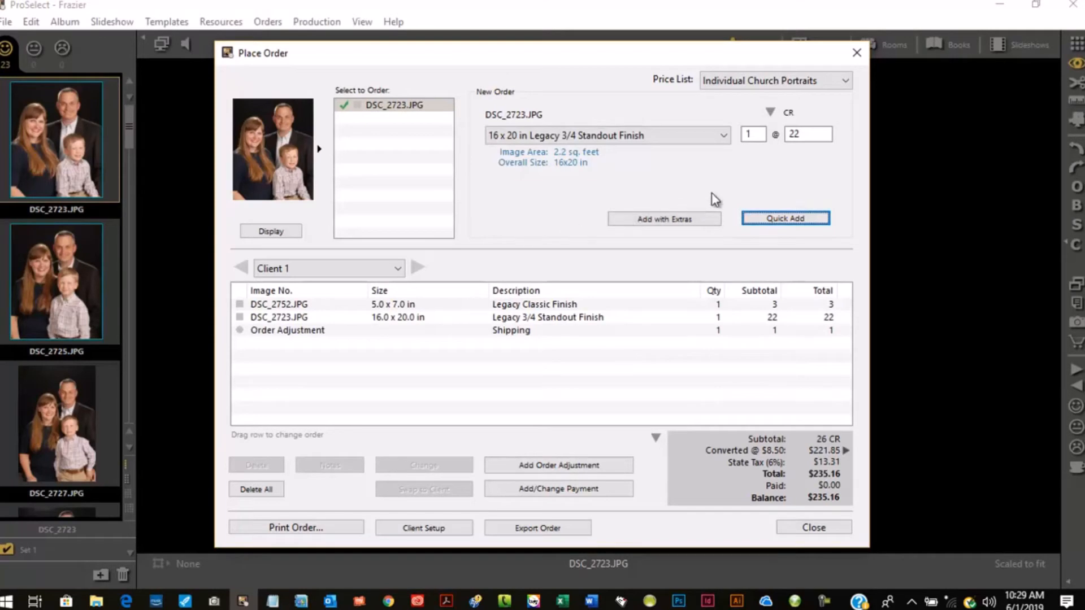
pyautogui.click(857, 53)
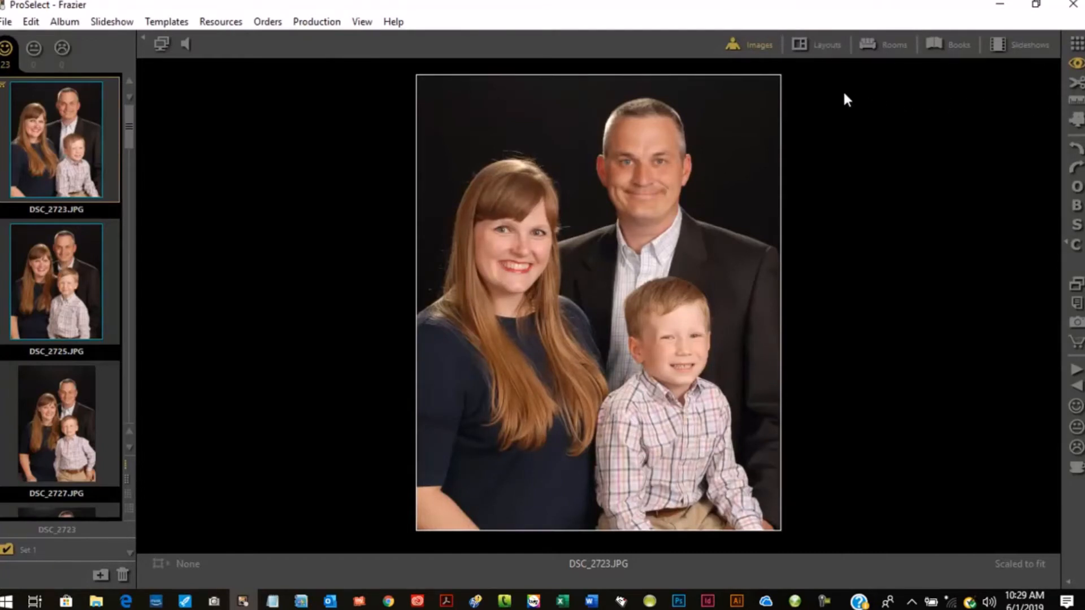
# - Open the TRILOGY 1 layout and apply the Black with white double mat layout style
pyautogui.click(828, 44)
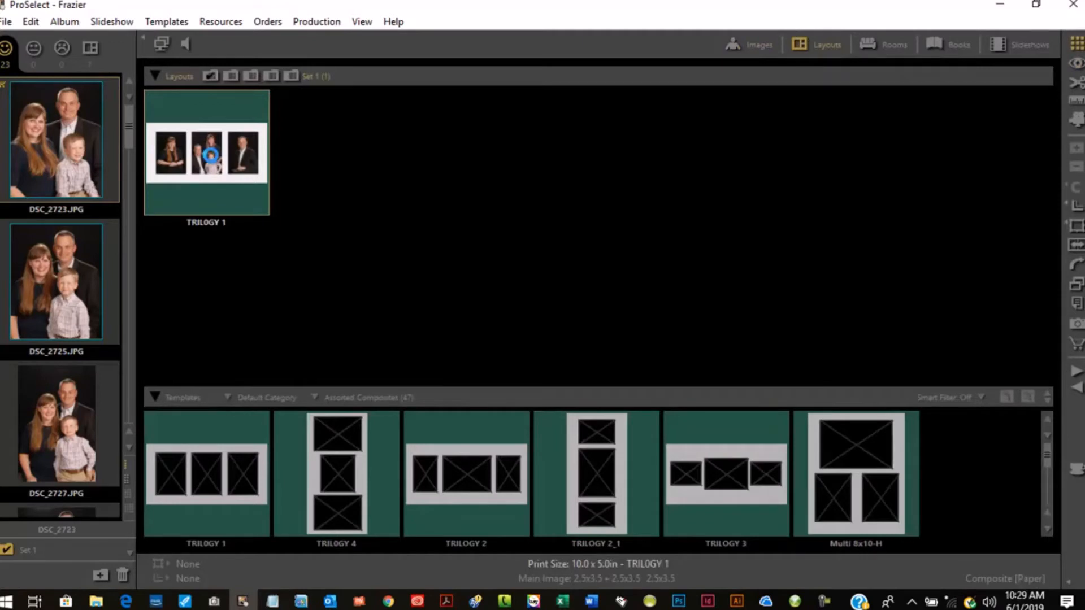
pyautogui.doubleClick(214, 164)
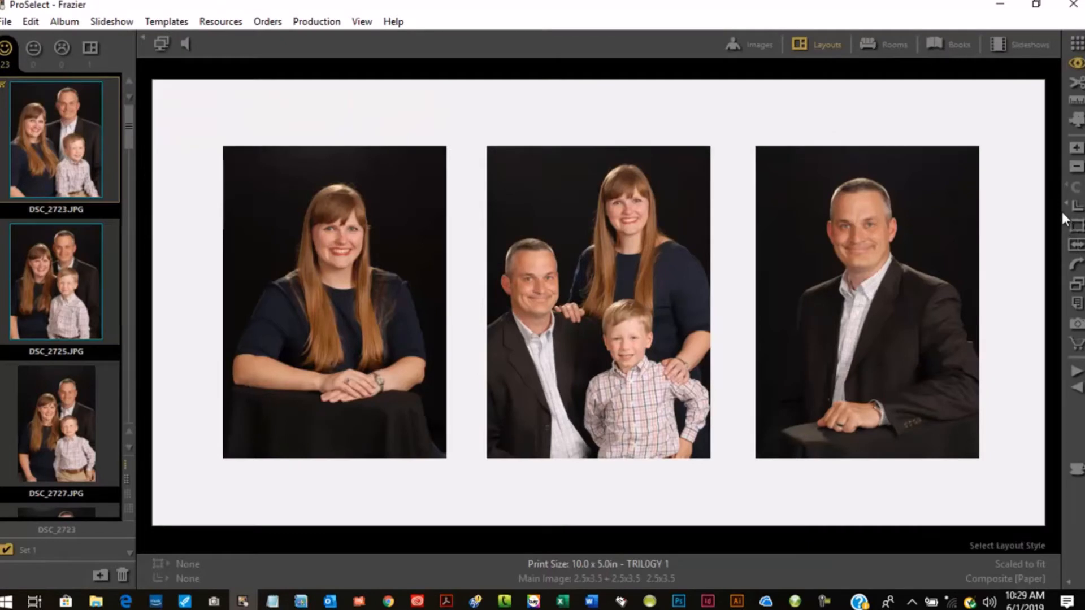
pyautogui.click(1077, 208)
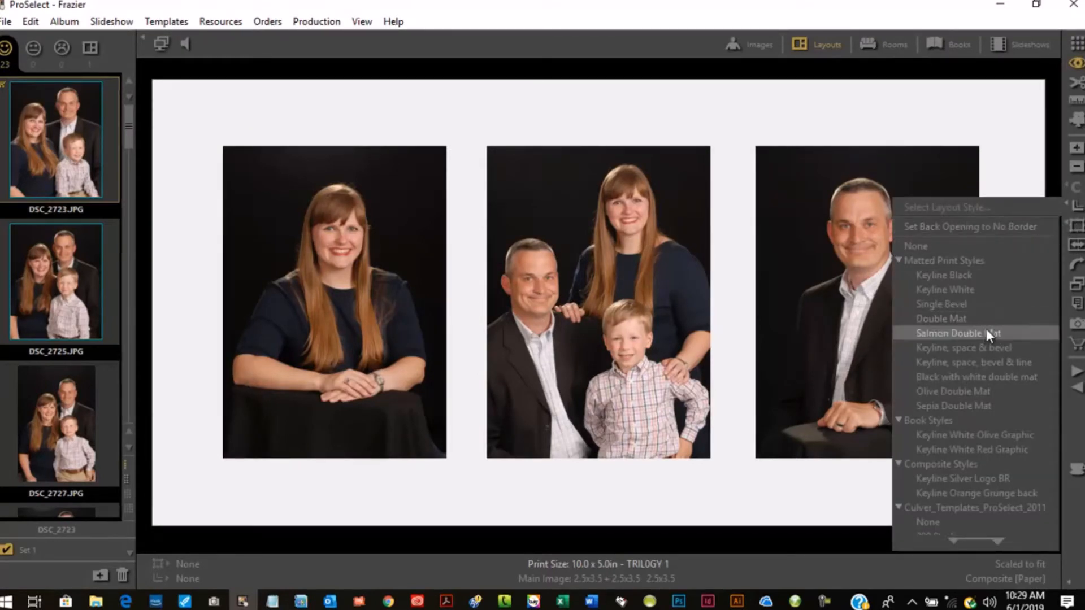
pyautogui.click(1078, 209)
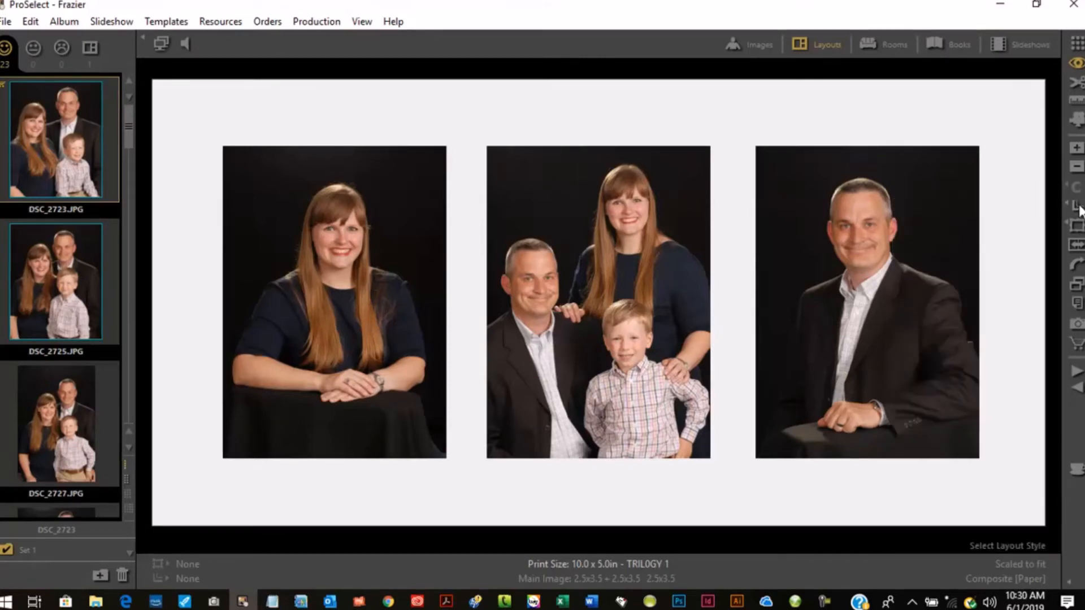
pyautogui.click(1078, 209)
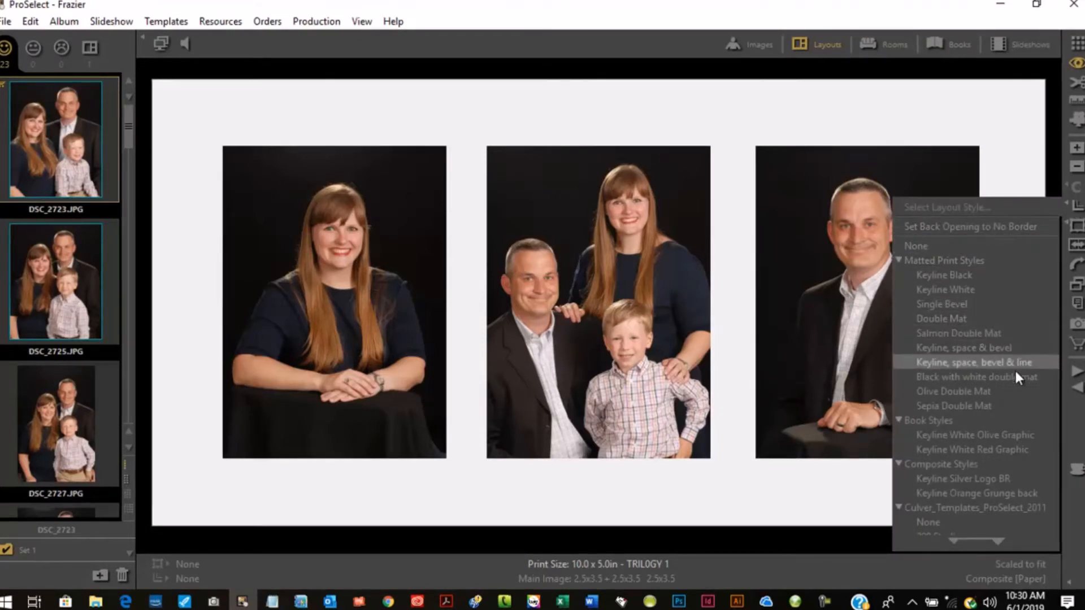
pyautogui.click(978, 377)
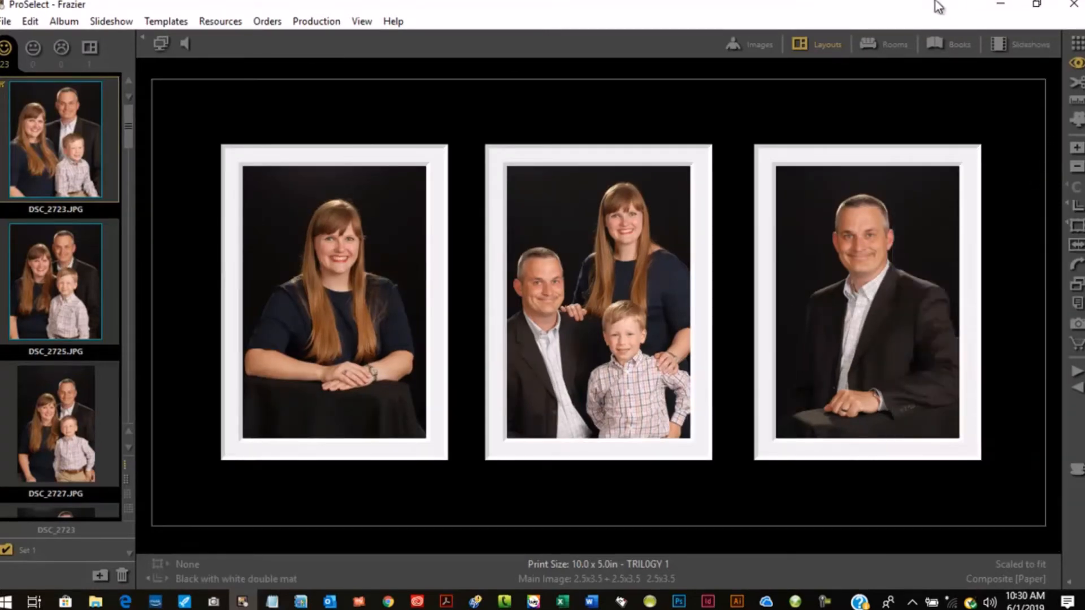
# - Order the TRILOGY 1 layout as a C 10 x 20 in TRILOGY 1 product with quick add
pyautogui.click(1077, 346)
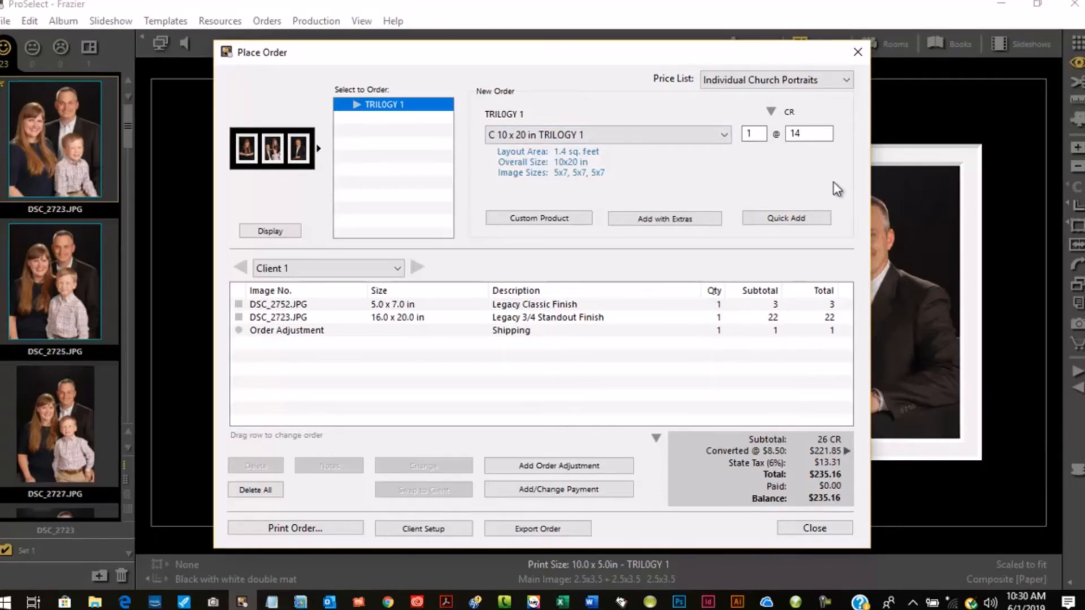
pyautogui.click(773, 220)
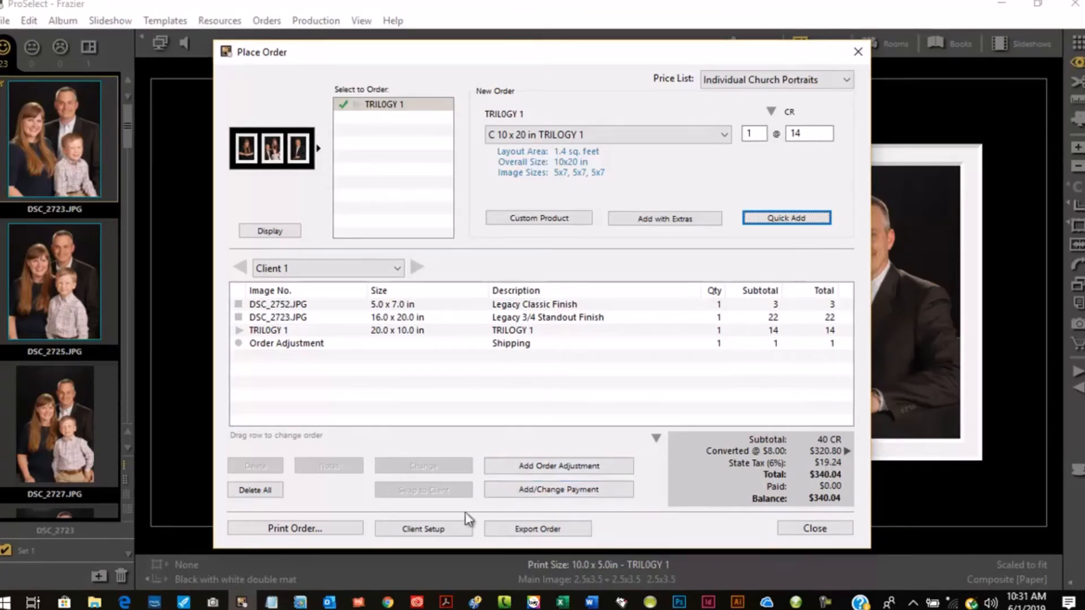
# - Open the client setup and enter the client's first and last name
pyautogui.click(426, 530)
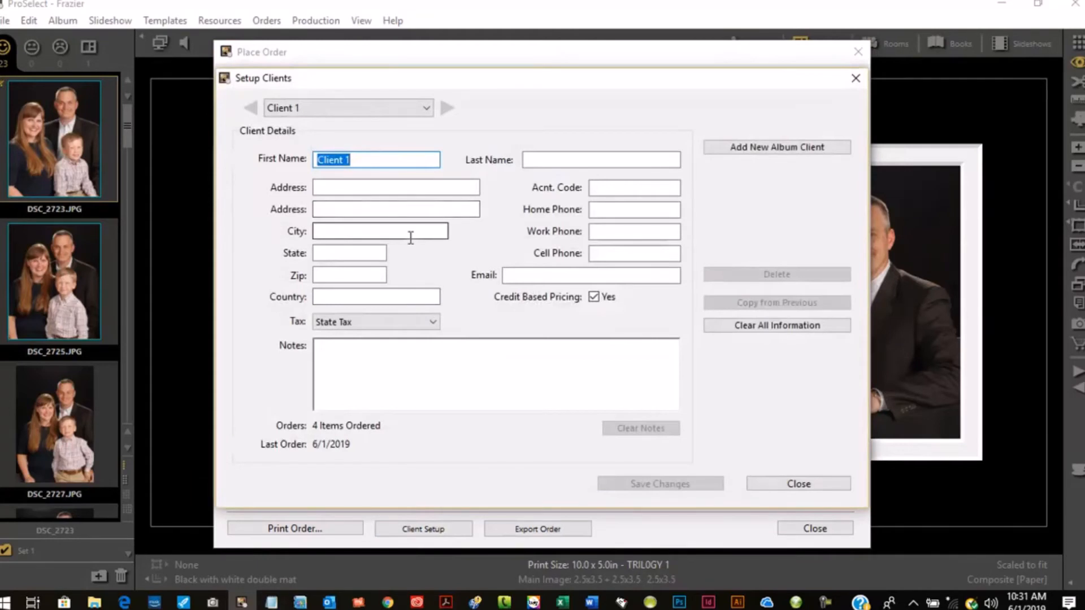
pyautogui.write('John')
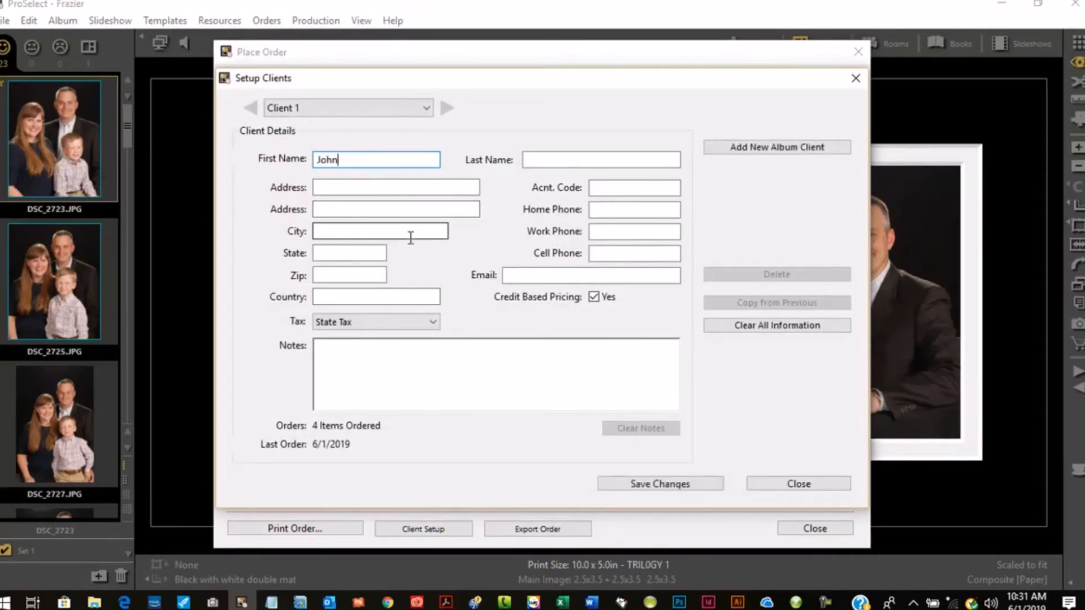
pyautogui.press('Tab')
pyautogui.write('Doe')
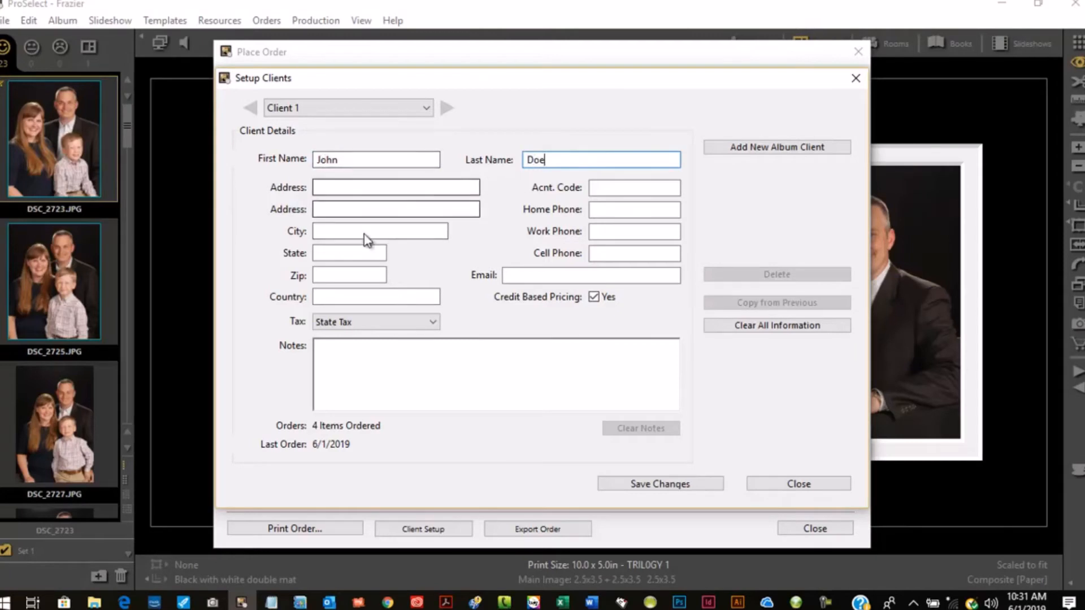
# - Add the client note 'Allow 3 weeks for delivery', save the changes, and close the client setup
pyautogui.click(395, 356)
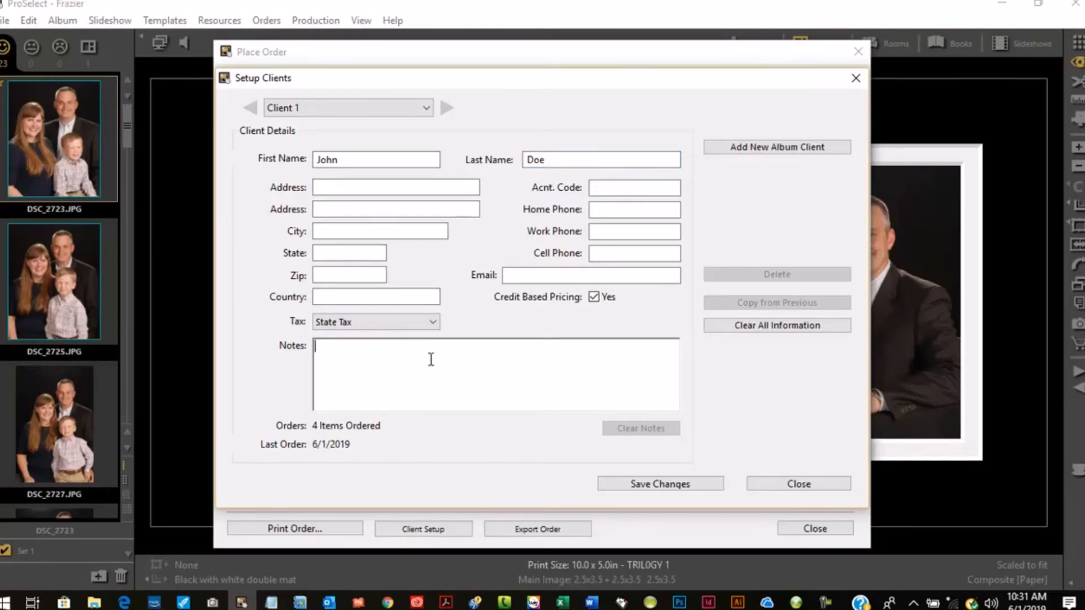
pyautogui.write('Allow ')
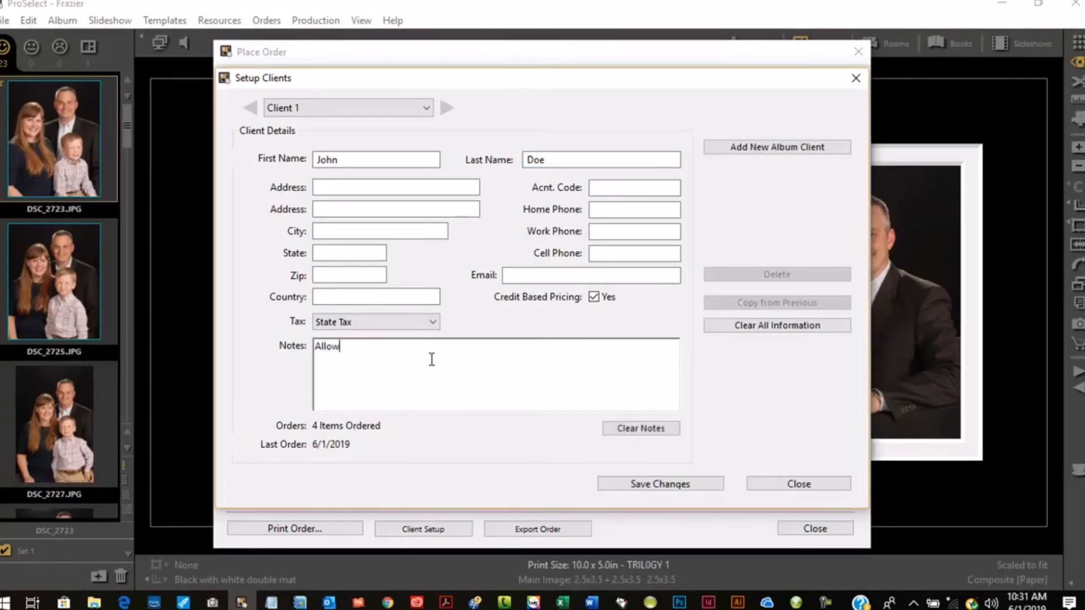
pyautogui.write('3 weeks for de')
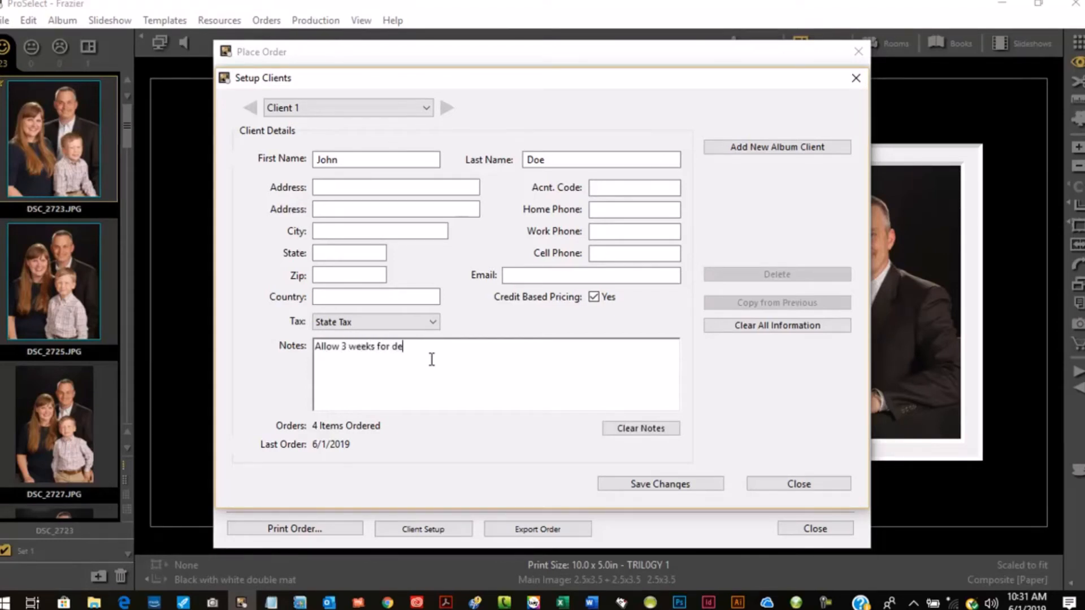
pyautogui.write('livery')
pyautogui.click(702, 484)
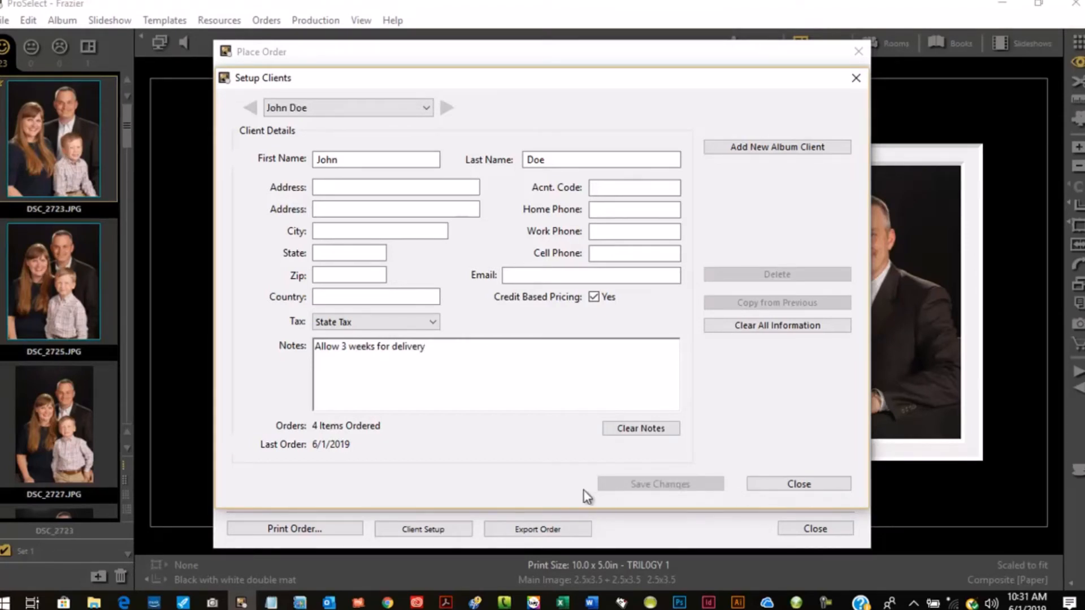
pyautogui.click(785, 484)
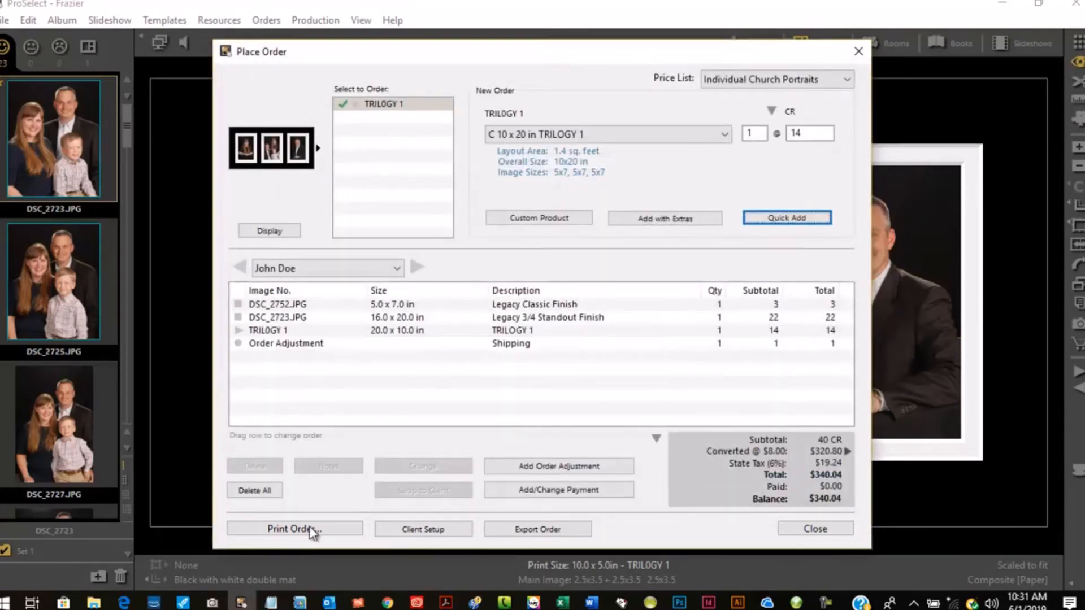
# - Open the order report printing, browse the available printers, cancel printing, and close the order window
pyautogui.click(319, 531)
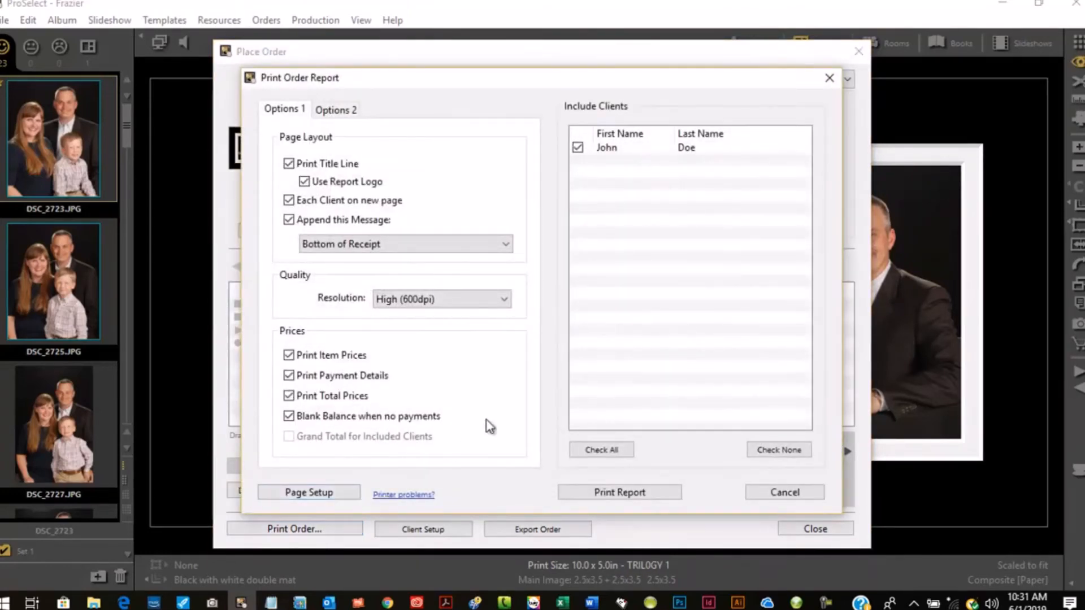
pyautogui.click(659, 492)
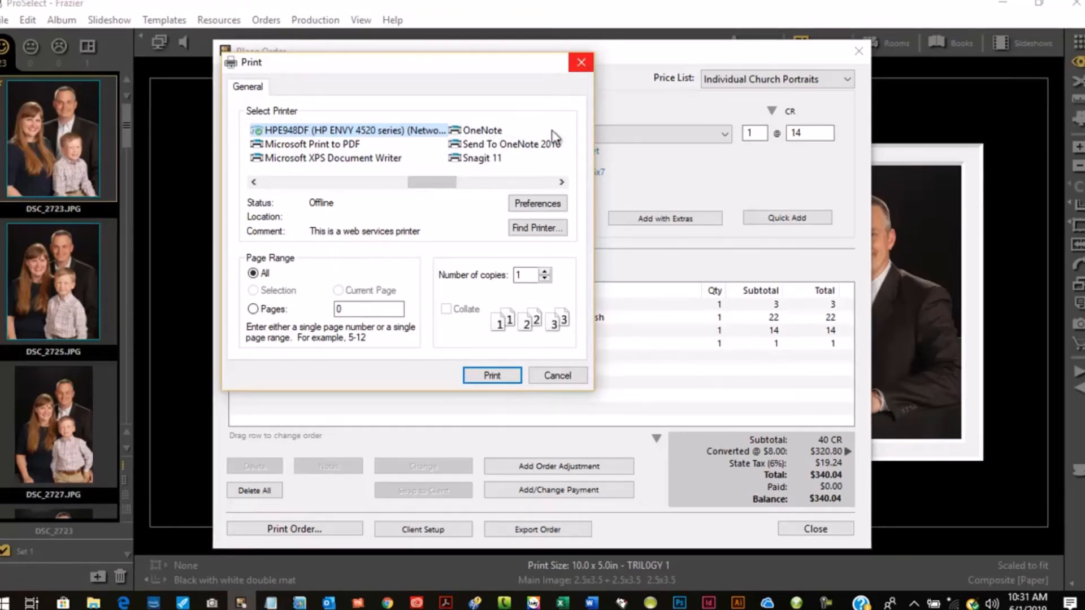
pyautogui.click(314, 182)
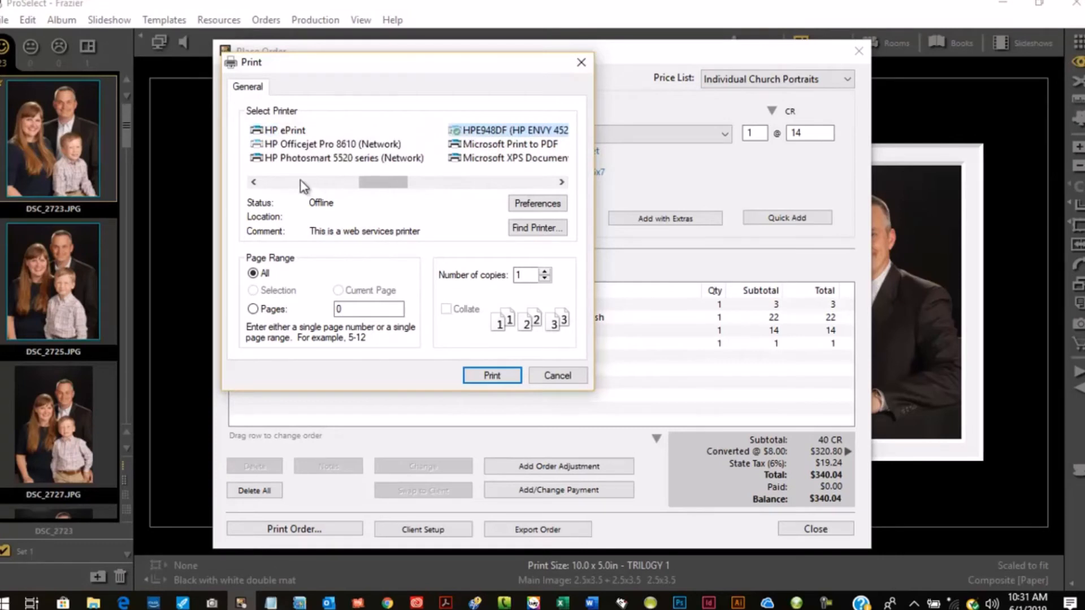
pyautogui.click(291, 182)
pyautogui.click(292, 182)
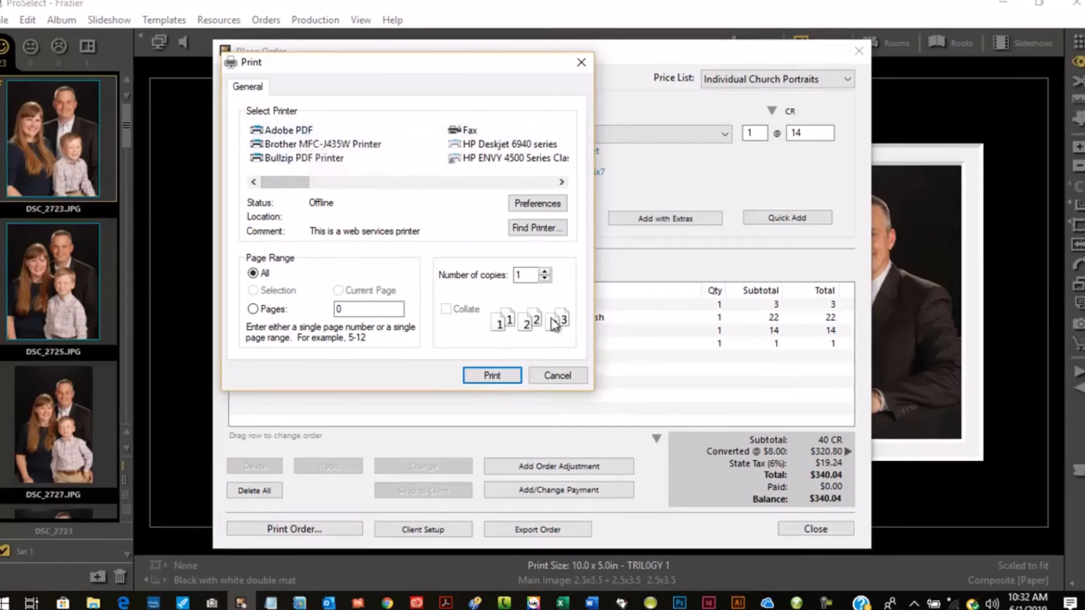
pyautogui.click(562, 377)
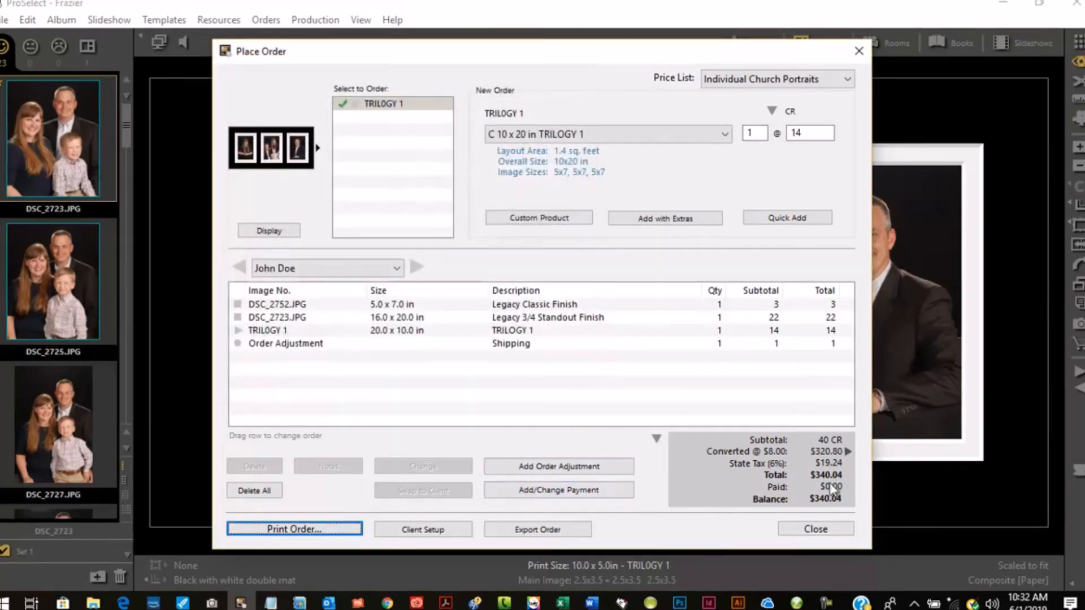
pyautogui.click(835, 529)
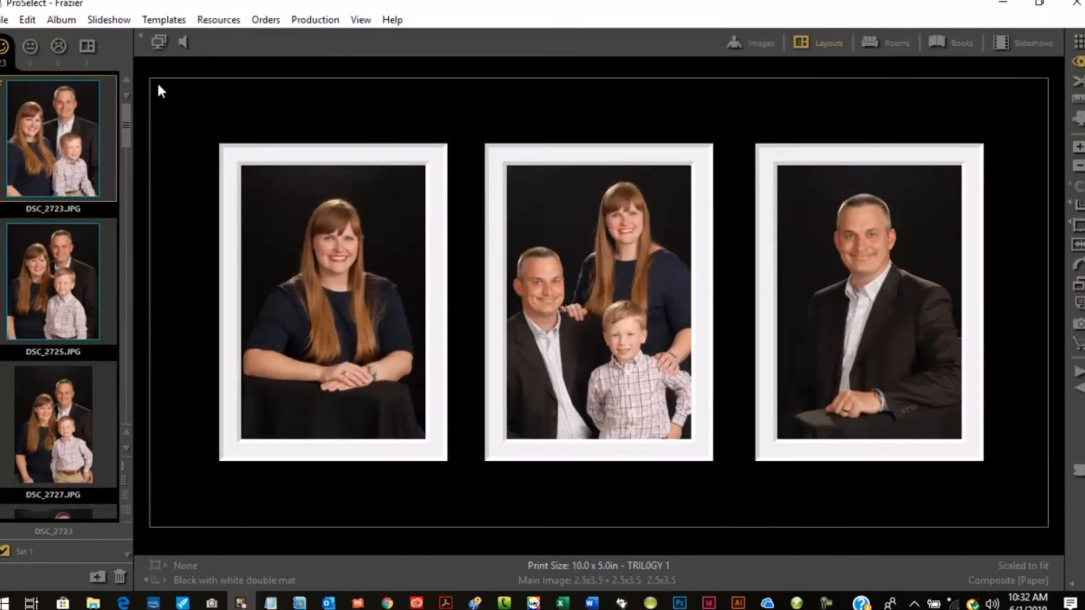
# - Save the current album and start a new empty album without adding a folder of images
pyautogui.click(4, 19)
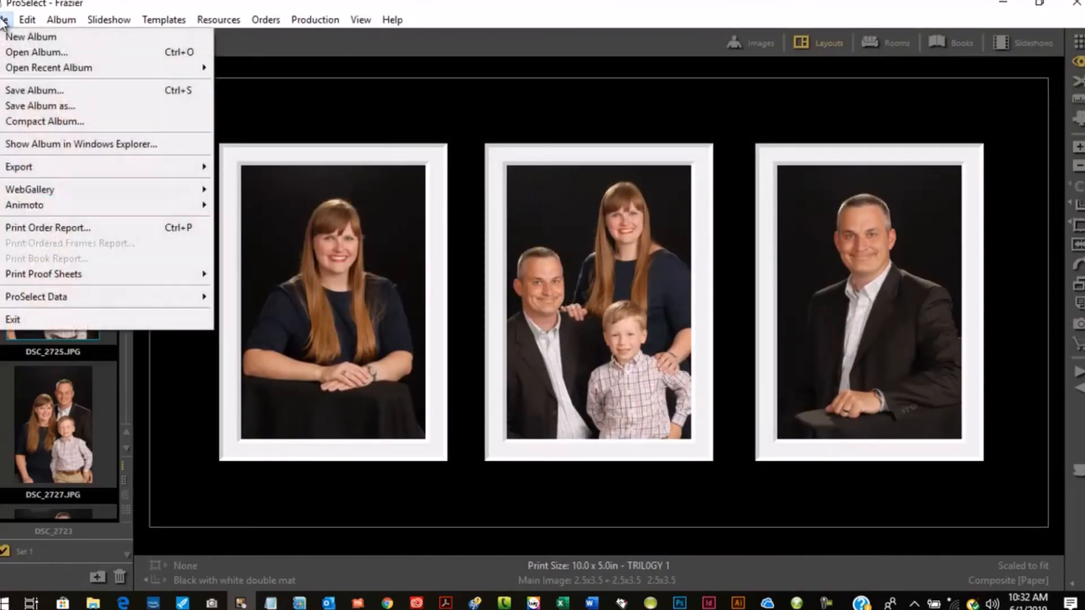
pyautogui.click(24, 89)
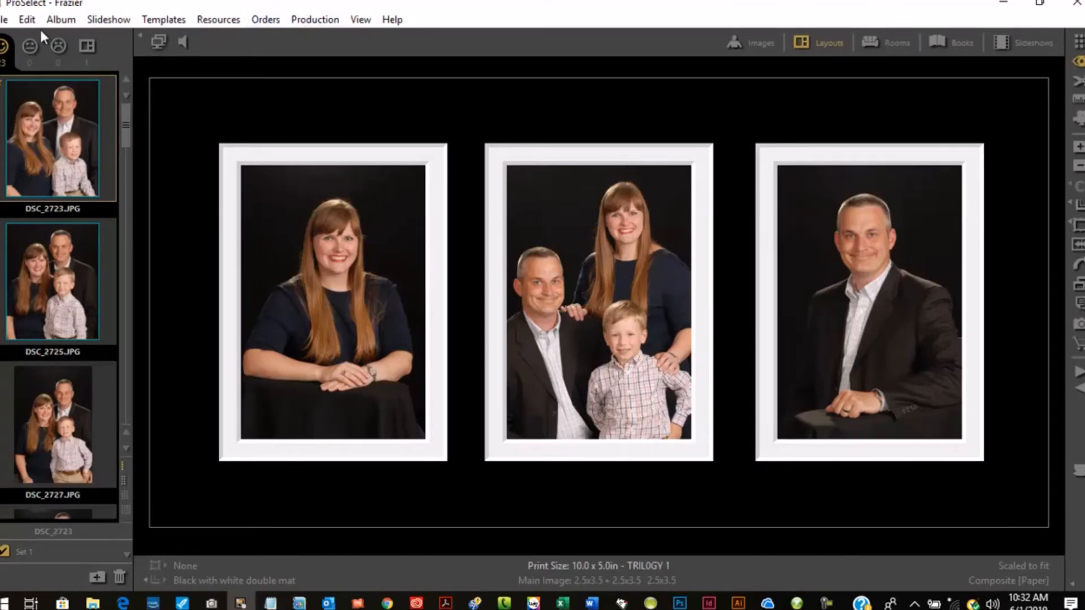
pyautogui.click(3, 20)
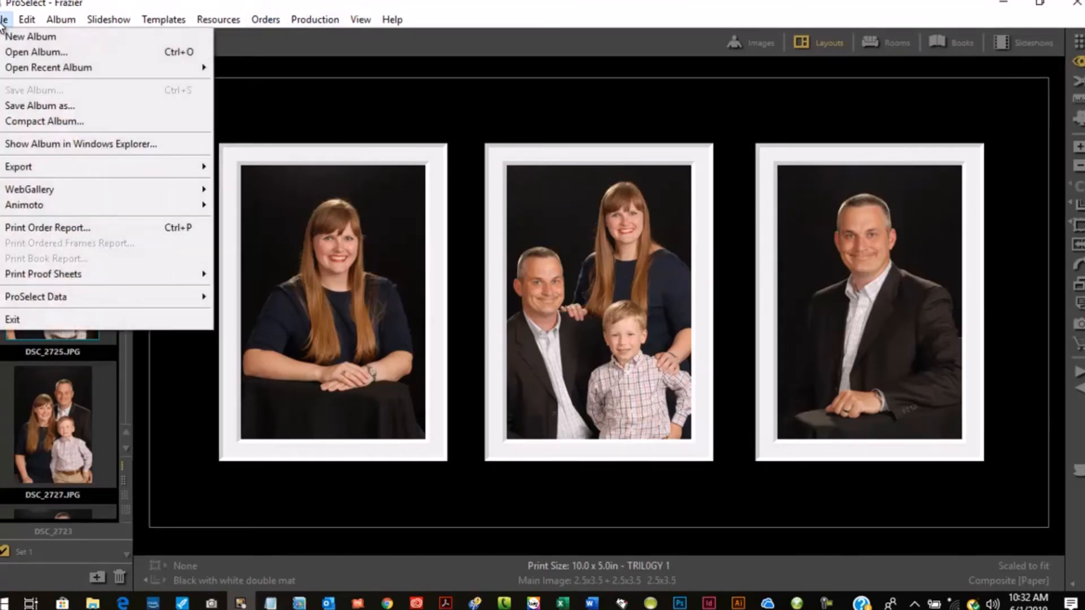
pyautogui.click(18, 38)
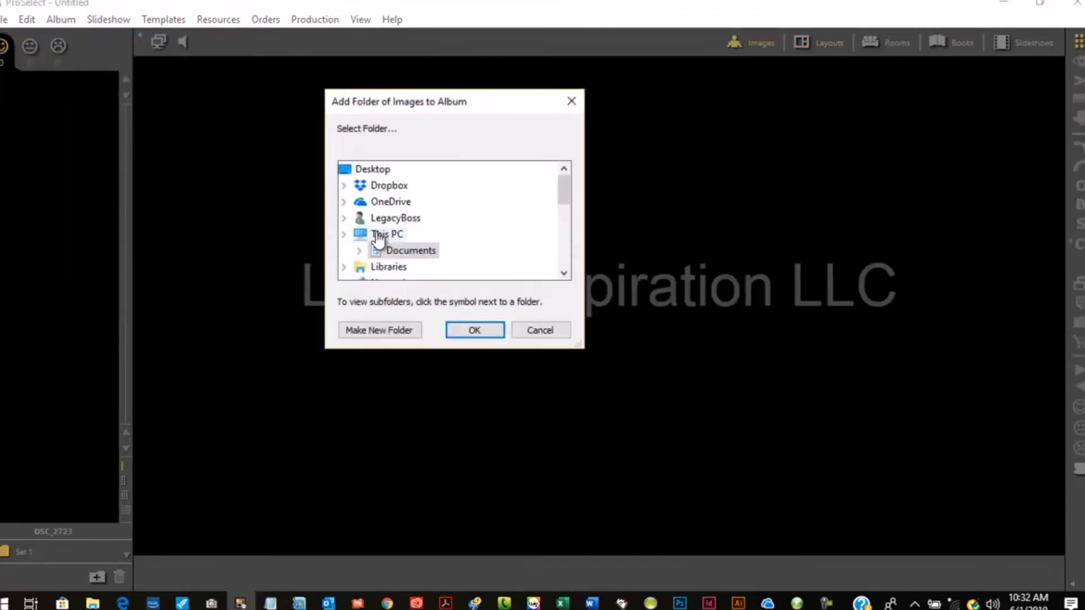
pyautogui.click(541, 332)
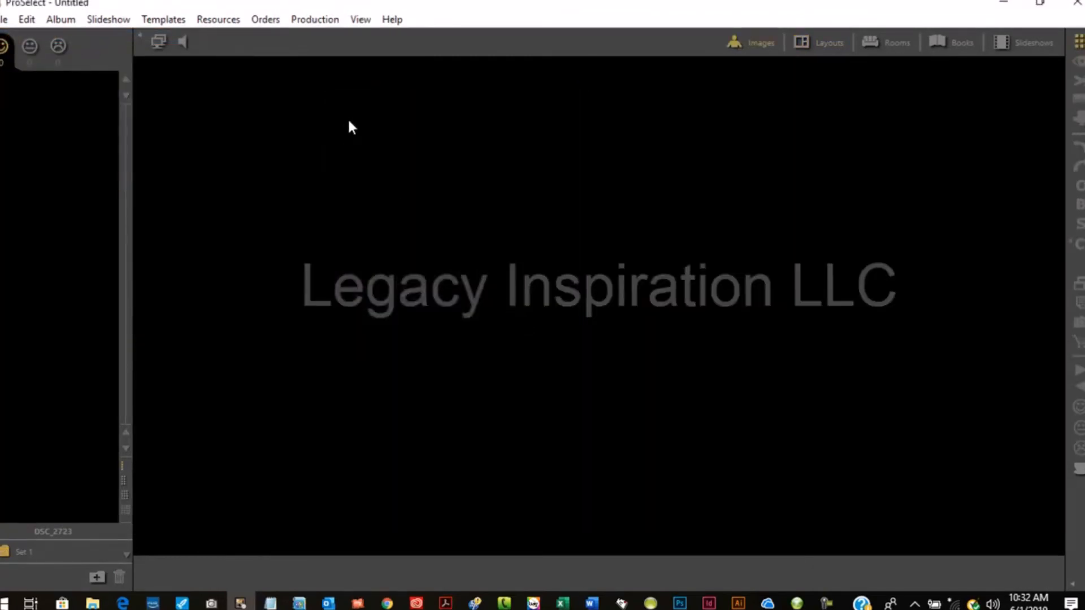
# - Add a presentation option named 'Multi Standout' and move it up below Platinum Package in the list
pyautogui.click(267, 21)
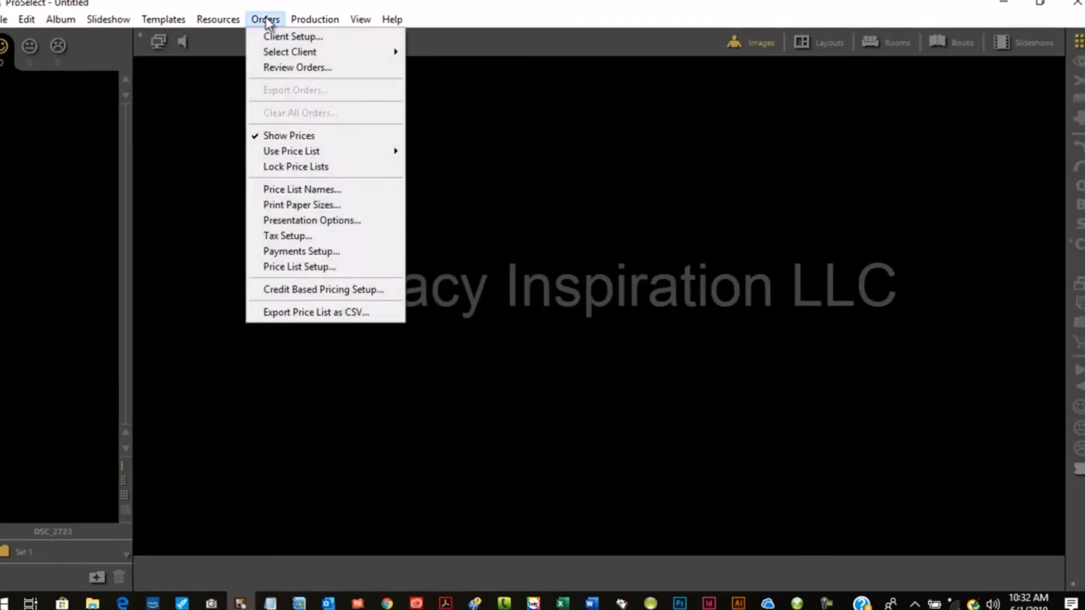
pyautogui.click(321, 221)
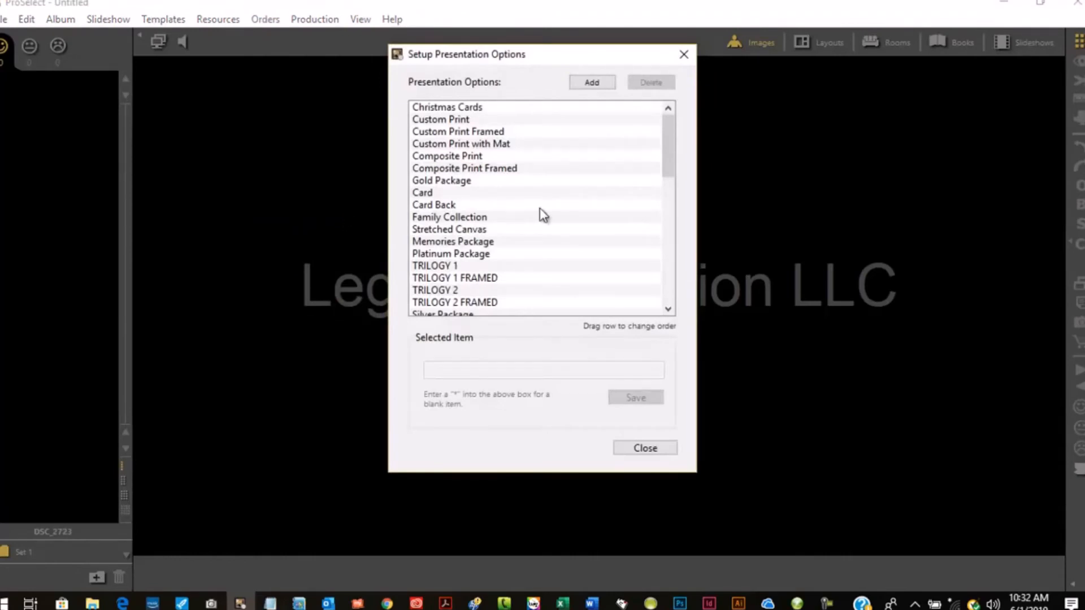
pyautogui.moveTo(672, 150); pyautogui.dragTo(669, 221)
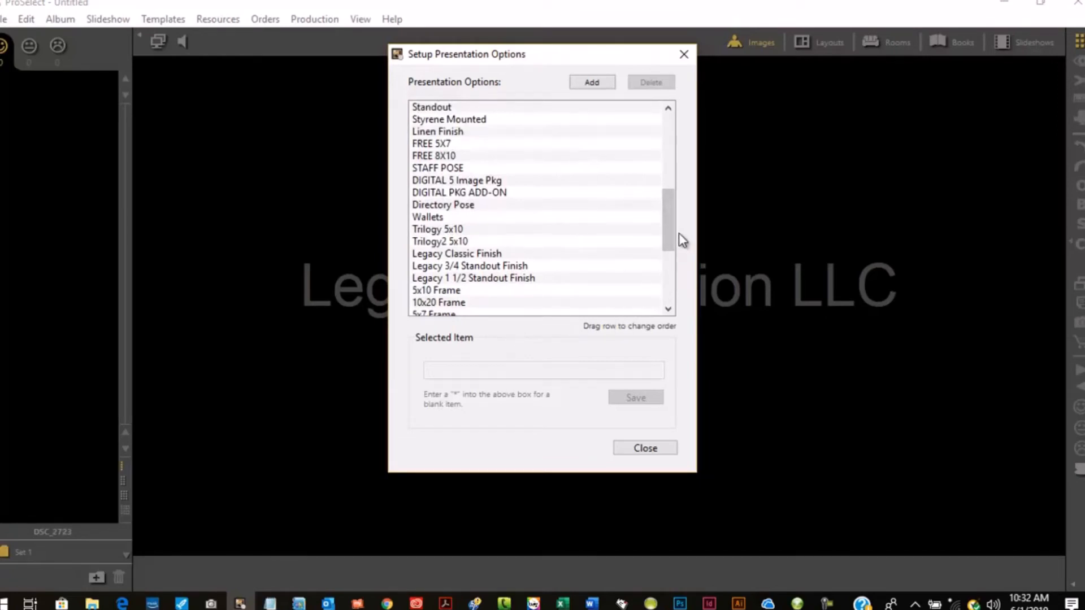
pyautogui.click(594, 87)
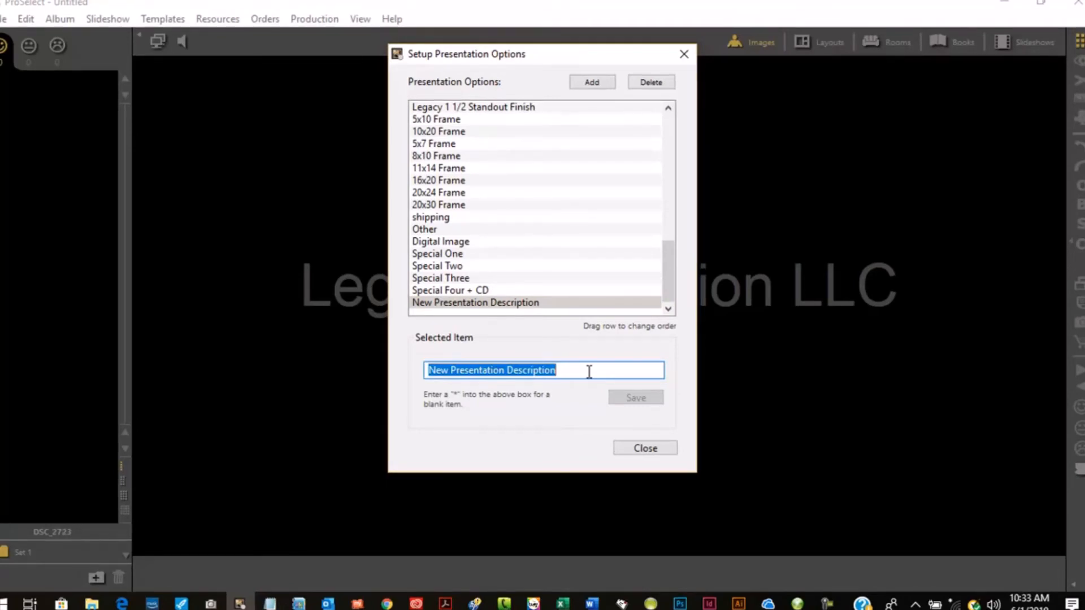
pyautogui.write('Mul')
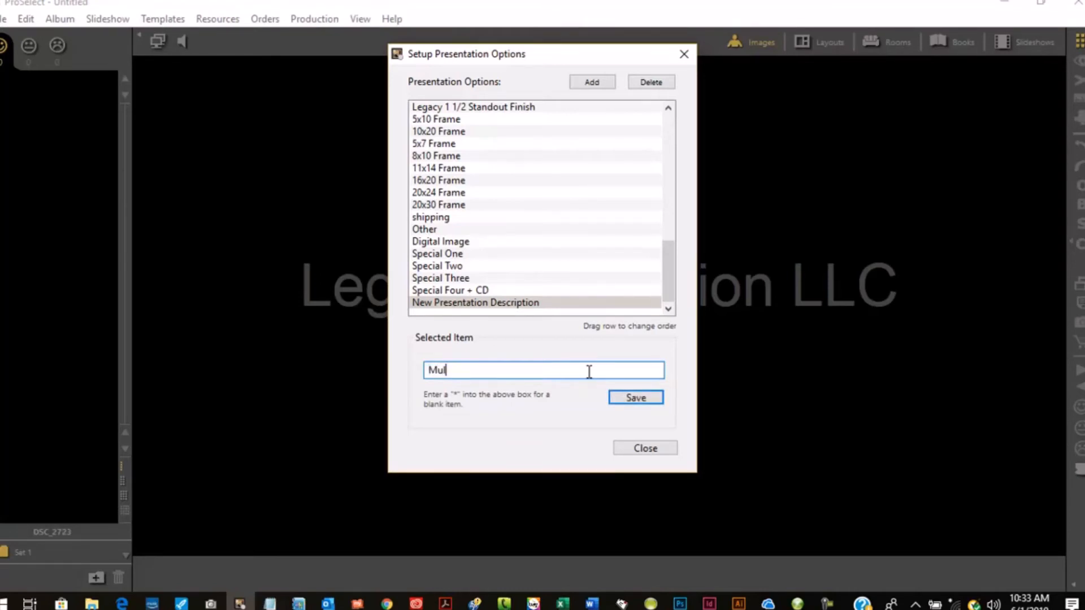
pyautogui.write('ti Standout')
pyautogui.click(643, 397)
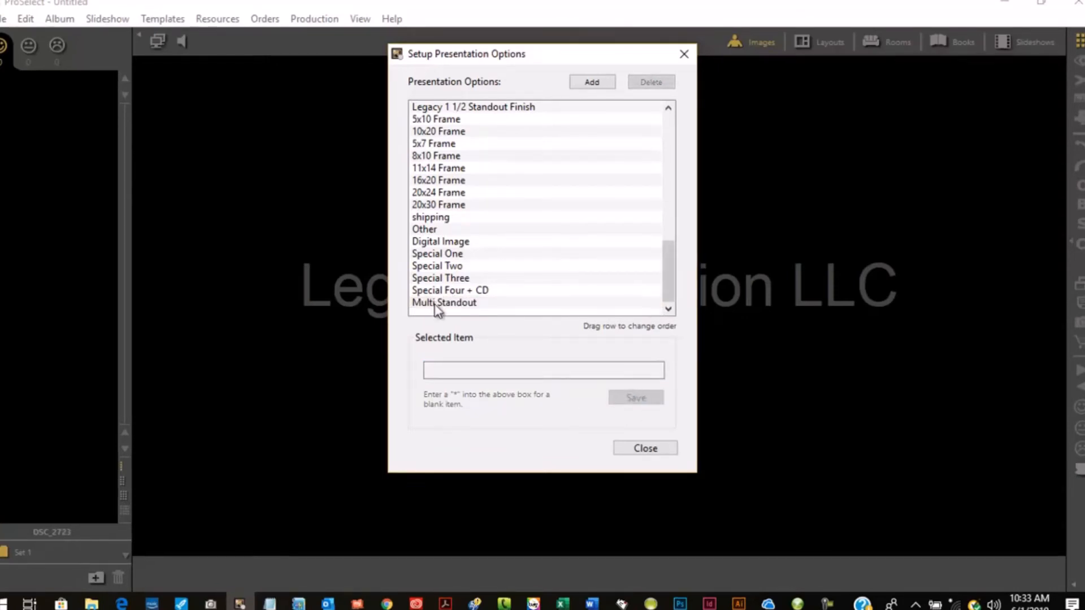
pyautogui.moveTo(431, 303); pyautogui.dragTo(475, 195)
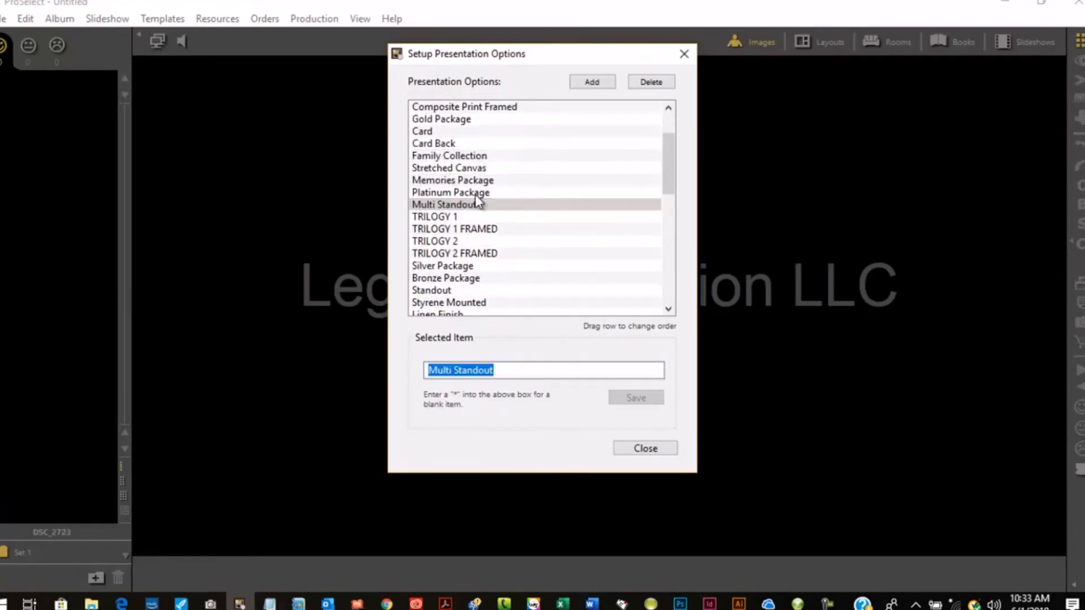
pyautogui.click(634, 447)
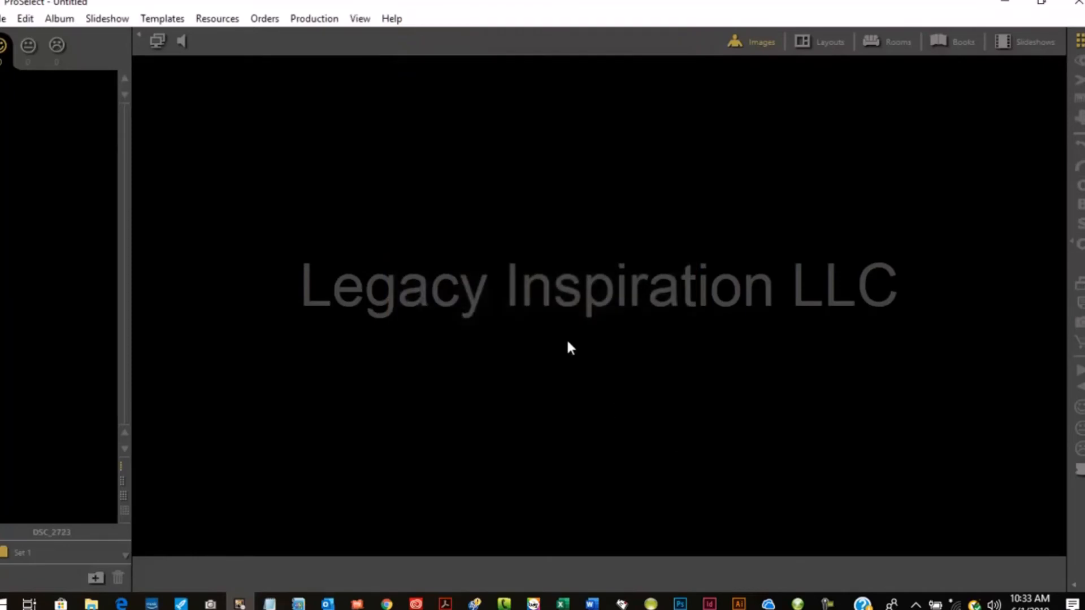
# - Open the price list names setup to review the lists and close it
pyautogui.click(271, 19)
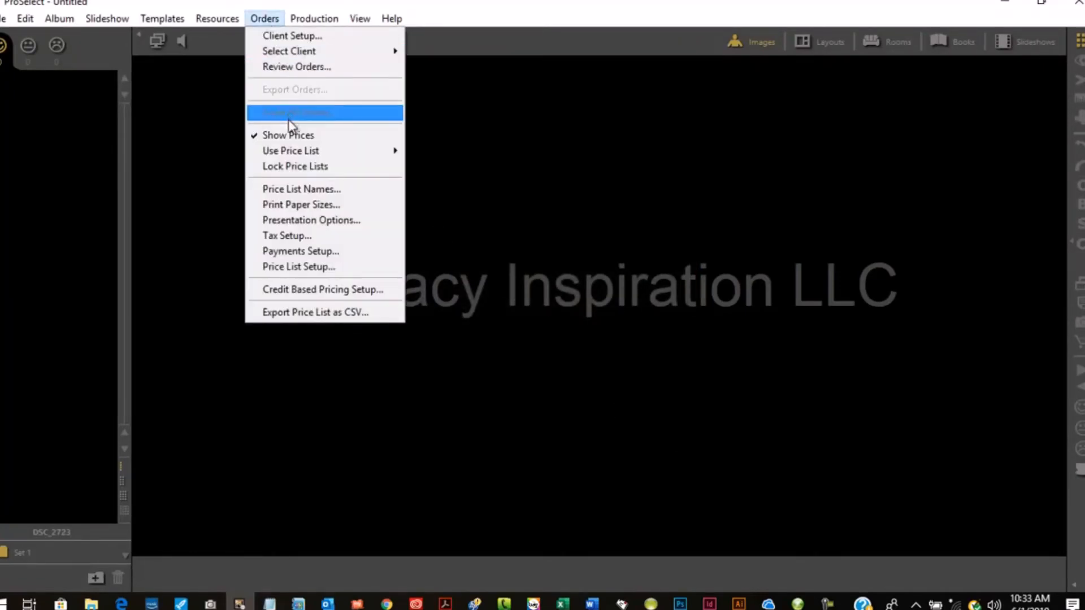
pyautogui.click(308, 188)
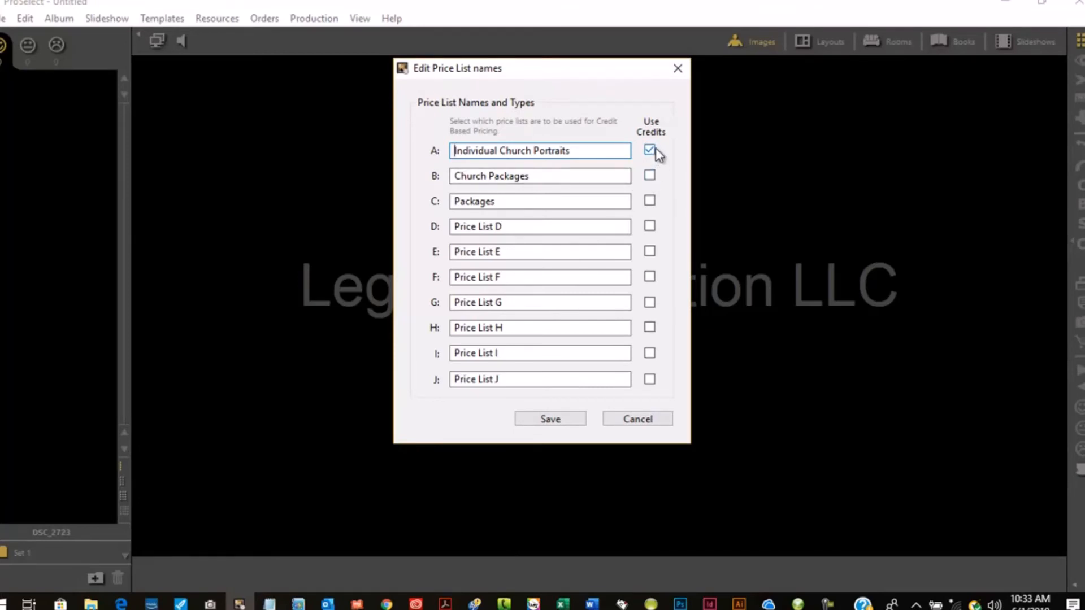
pyautogui.click(677, 69)
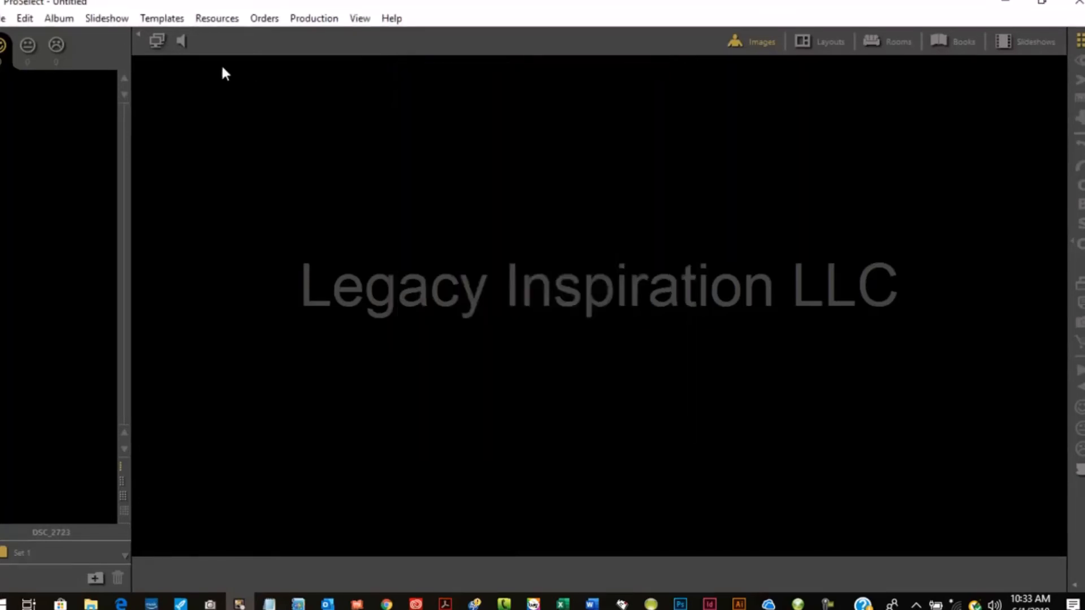
# - Review the list of print paper sizes and close the setup
pyautogui.click(257, 18)
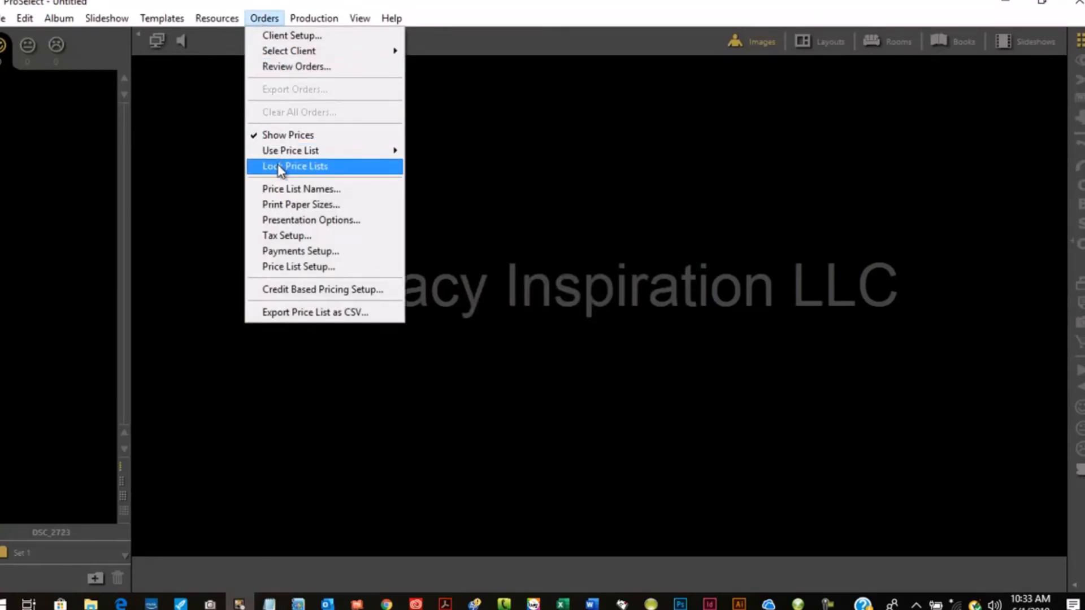
pyautogui.click(296, 203)
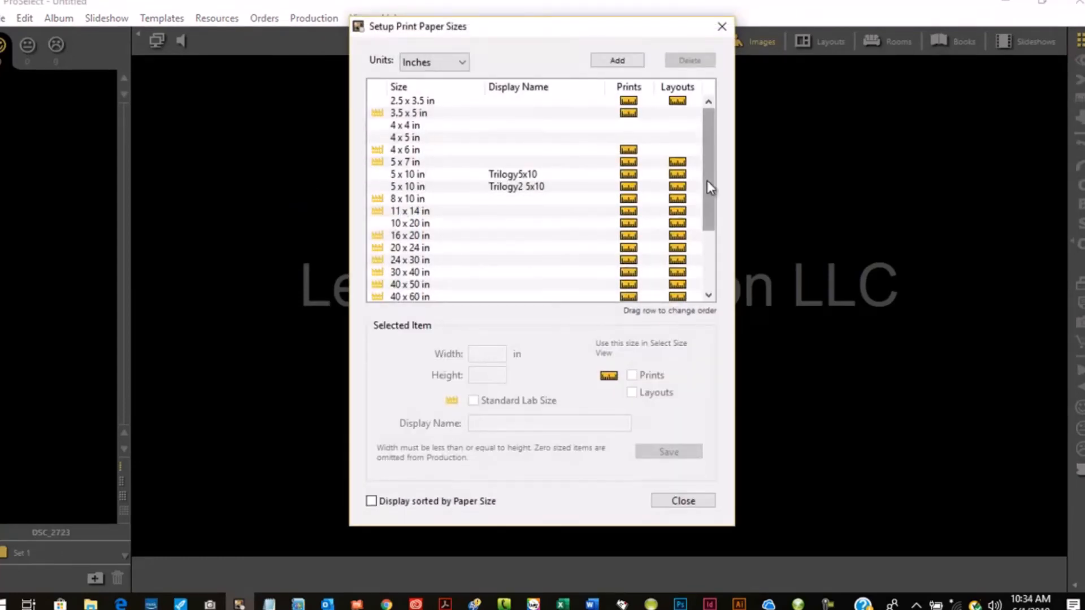
pyautogui.moveTo(707, 182); pyautogui.dragTo(707, 140)
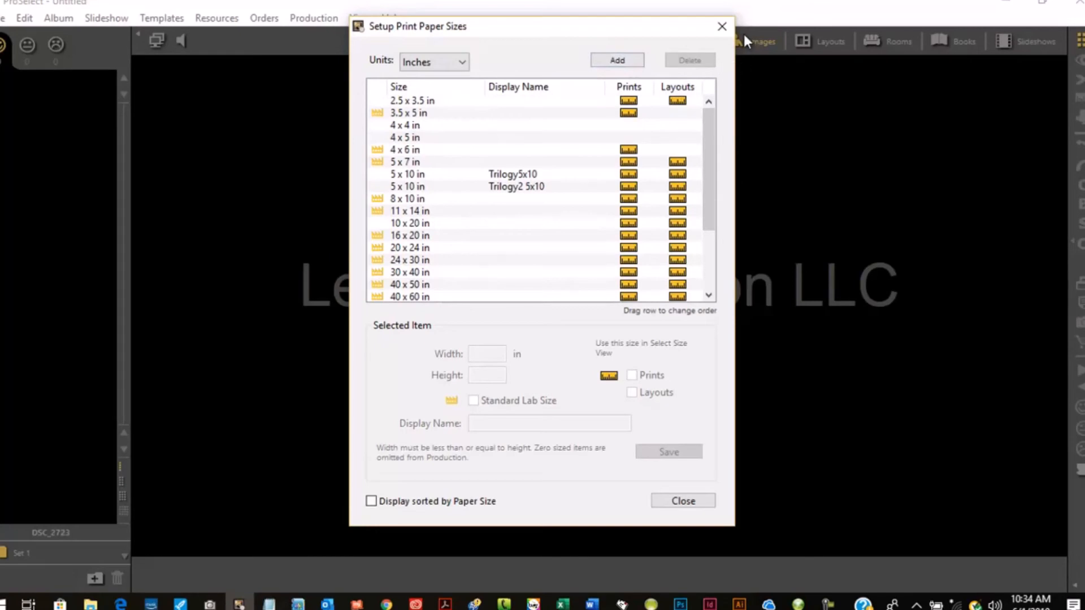
pyautogui.click(721, 27)
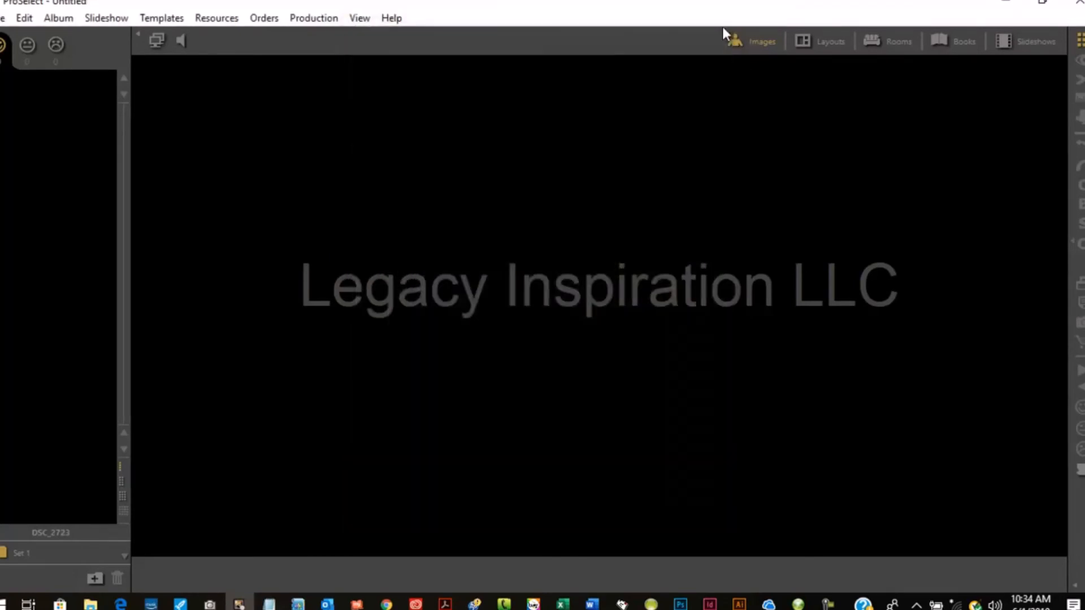
# - Open the price list setup and browse the credit-based print orders of Individual Church Portraits, selecting the Single Digital Image item
pyautogui.click(264, 18)
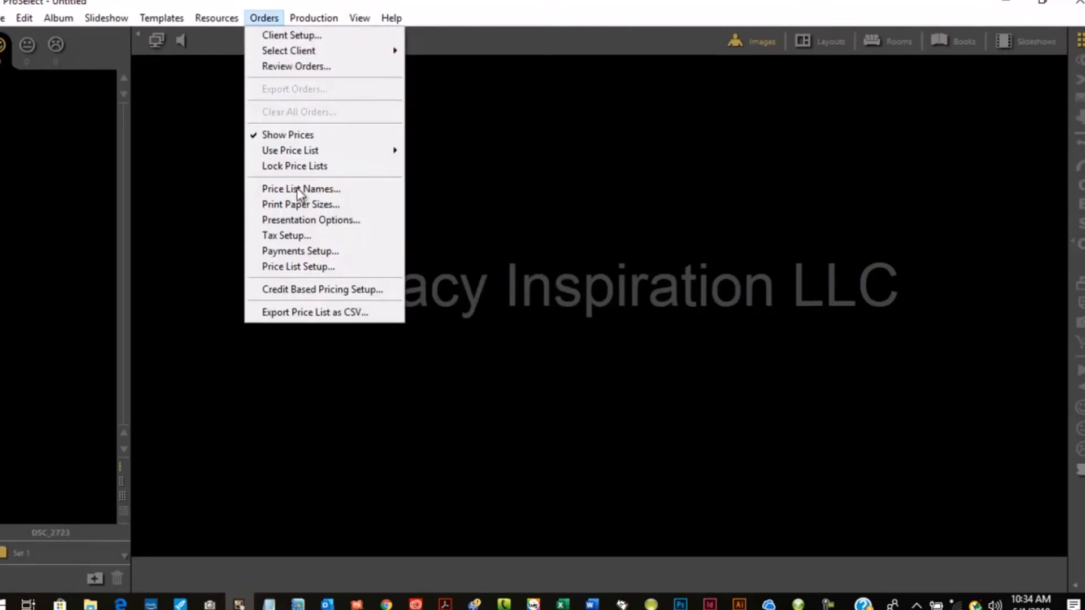
pyautogui.click(317, 272)
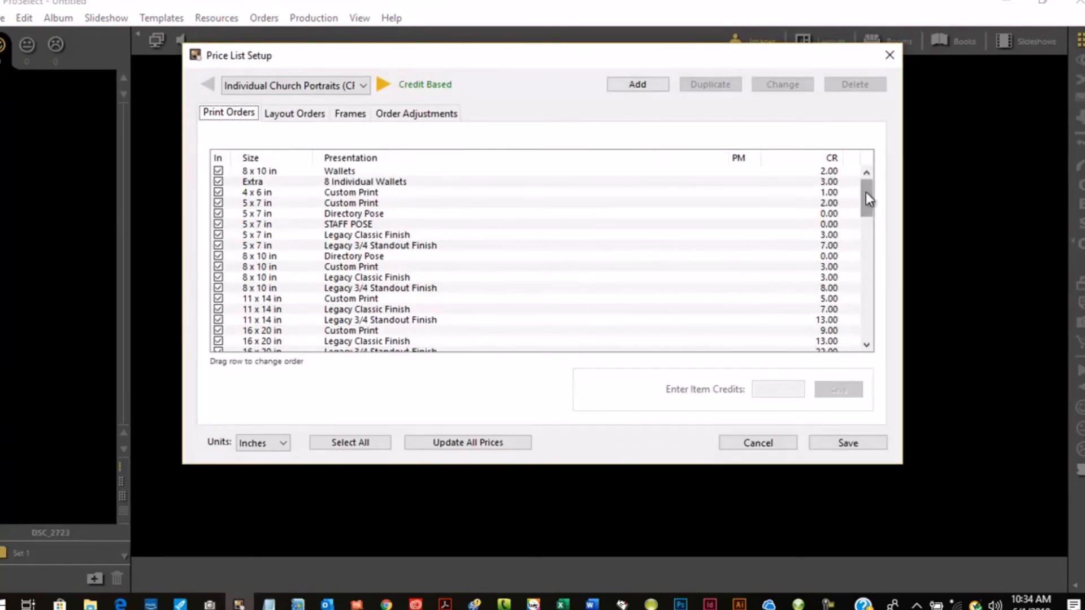
pyautogui.click(347, 236)
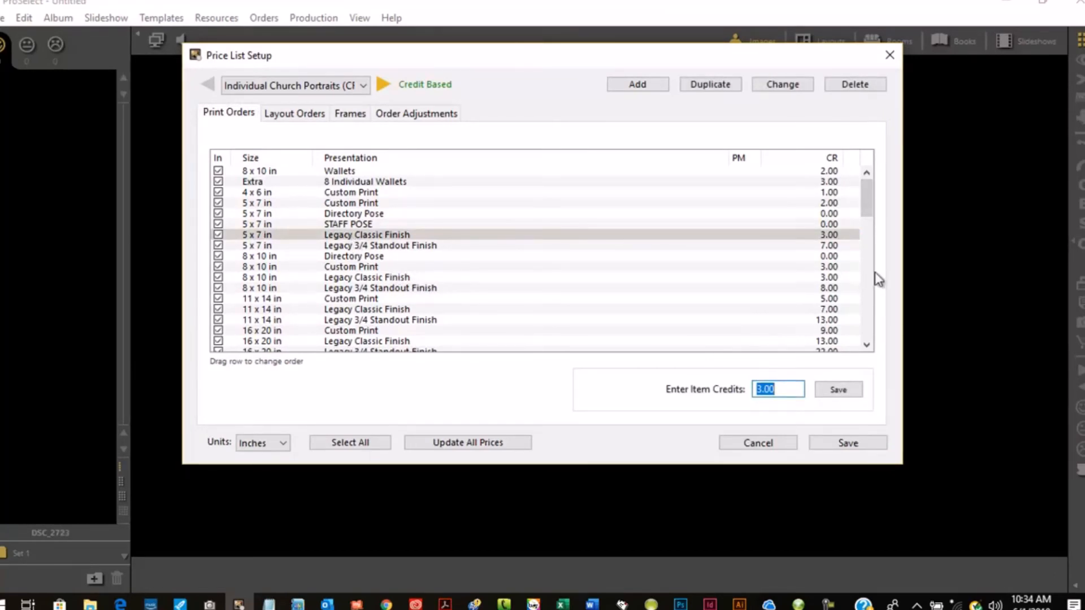
pyautogui.moveTo(867, 190)
pyautogui.mouseDown()
pyautogui.moveTo(868, 338)
pyautogui.moveTo(875, 190)
pyautogui.mouseUp()
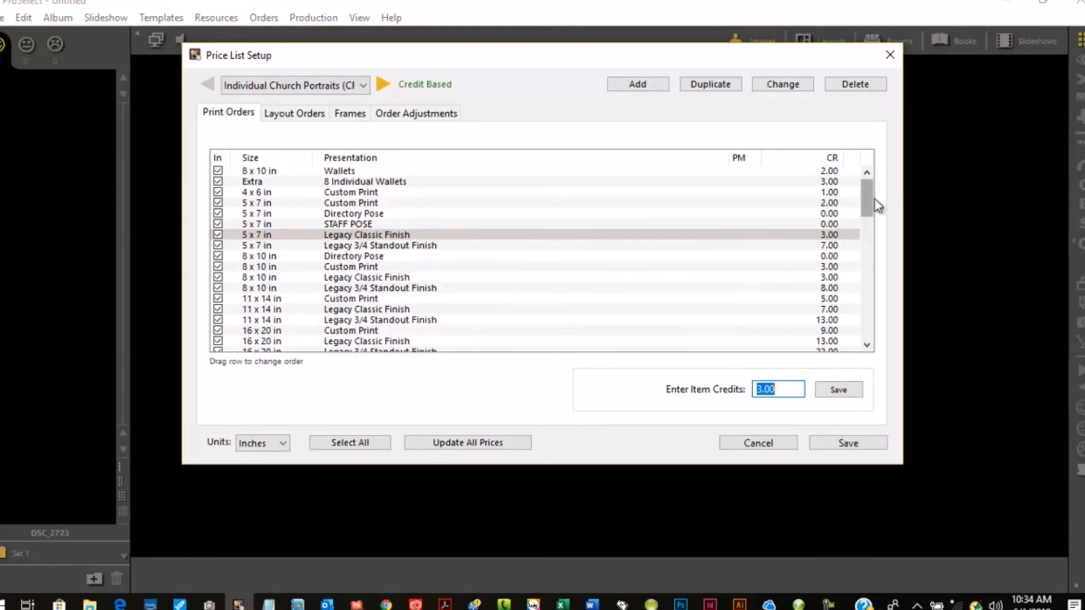
pyautogui.moveTo(869, 198); pyautogui.dragTo(858, 324)
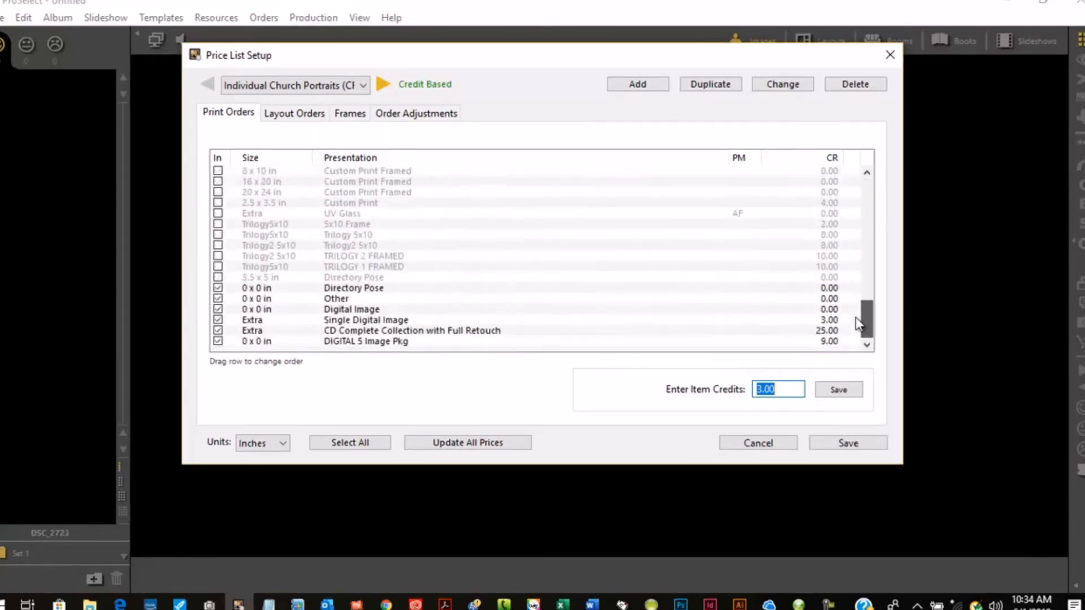
pyautogui.click(378, 320)
pyautogui.moveTo(373, 321); pyautogui.dragTo(409, 286)
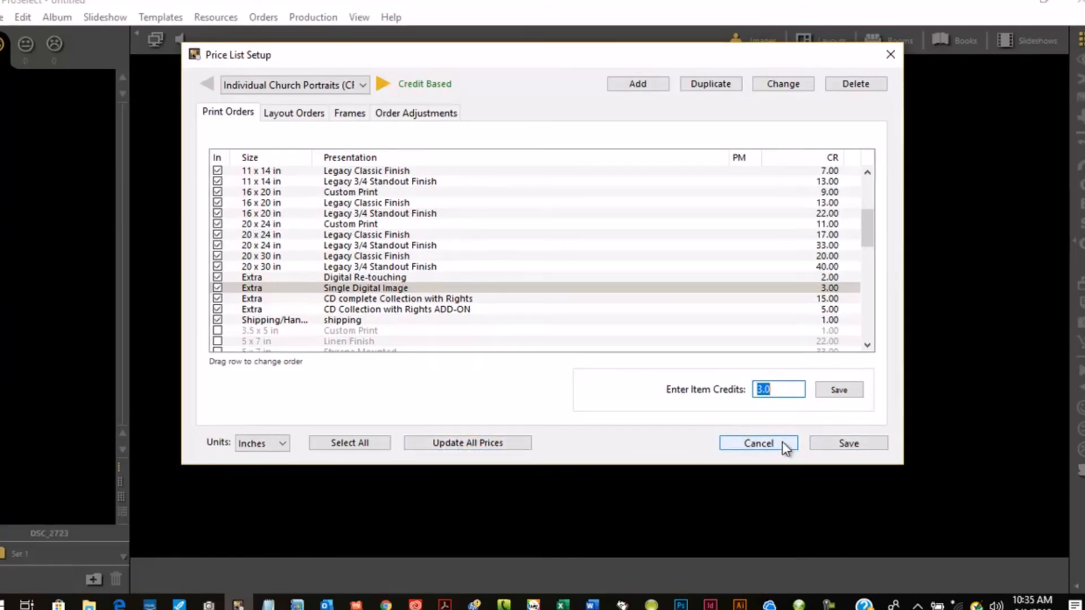
# - Switch to the Church Packages price list, toggle the 5 x 7 in Custom Print on and off, and cancel without saving
pyautogui.click(364, 85)
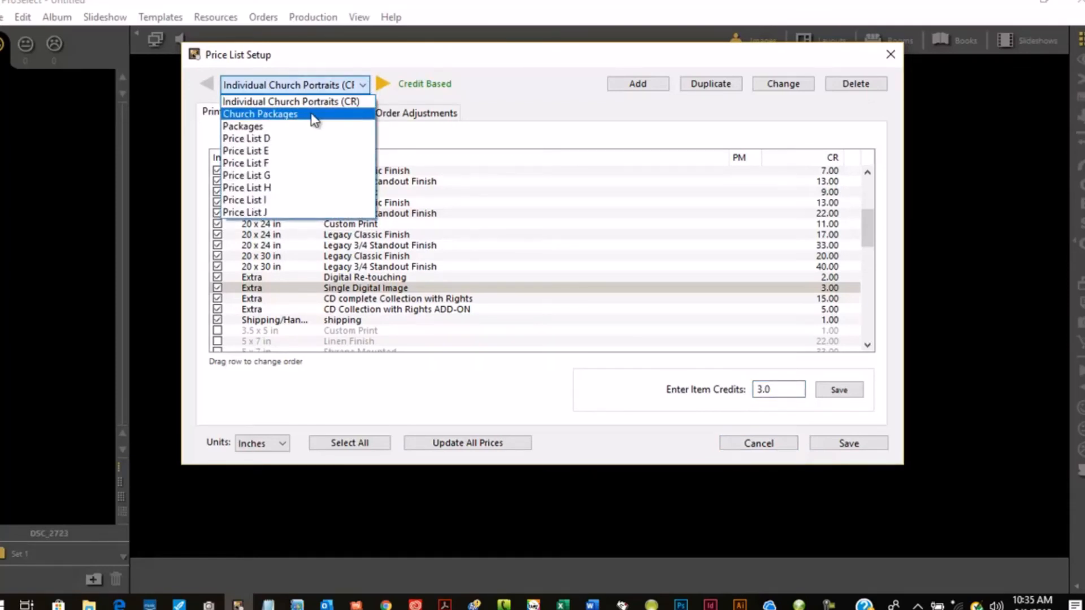
pyautogui.click(305, 112)
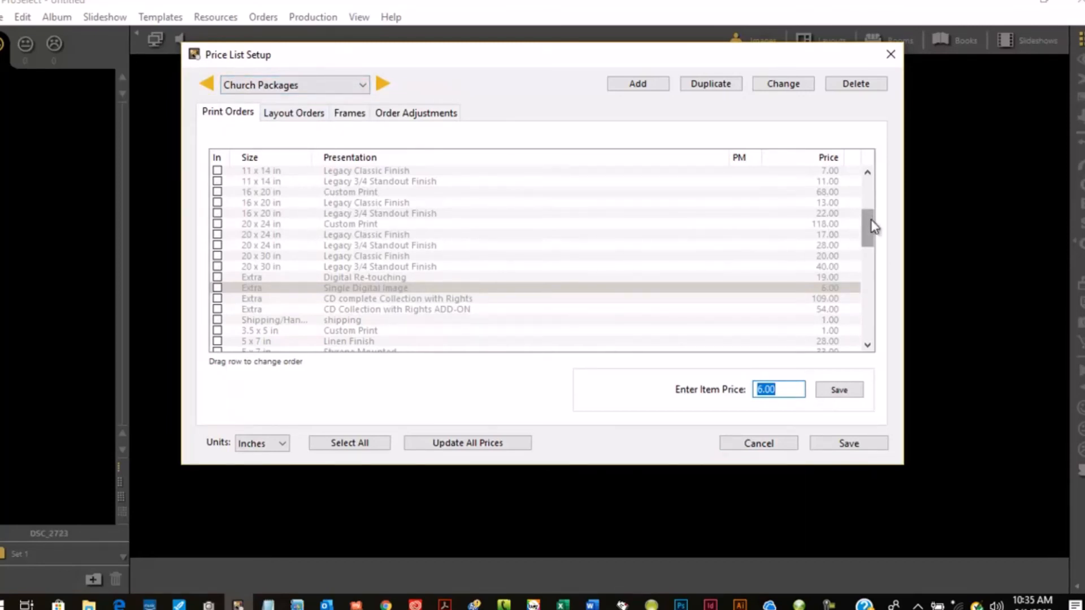
pyautogui.moveTo(870, 226); pyautogui.dragTo(869, 195)
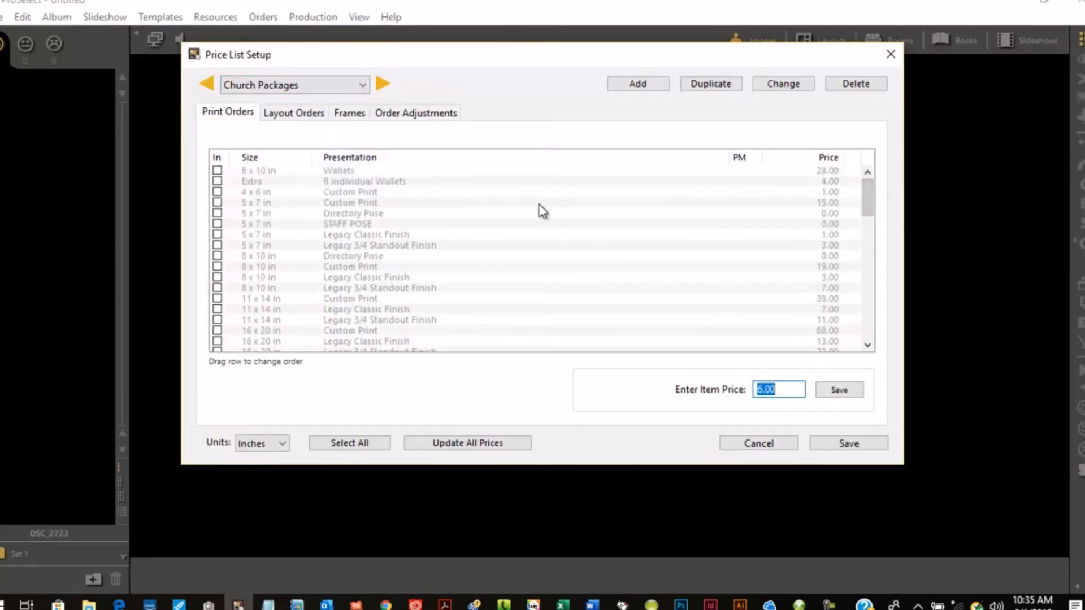
pyautogui.click(277, 202)
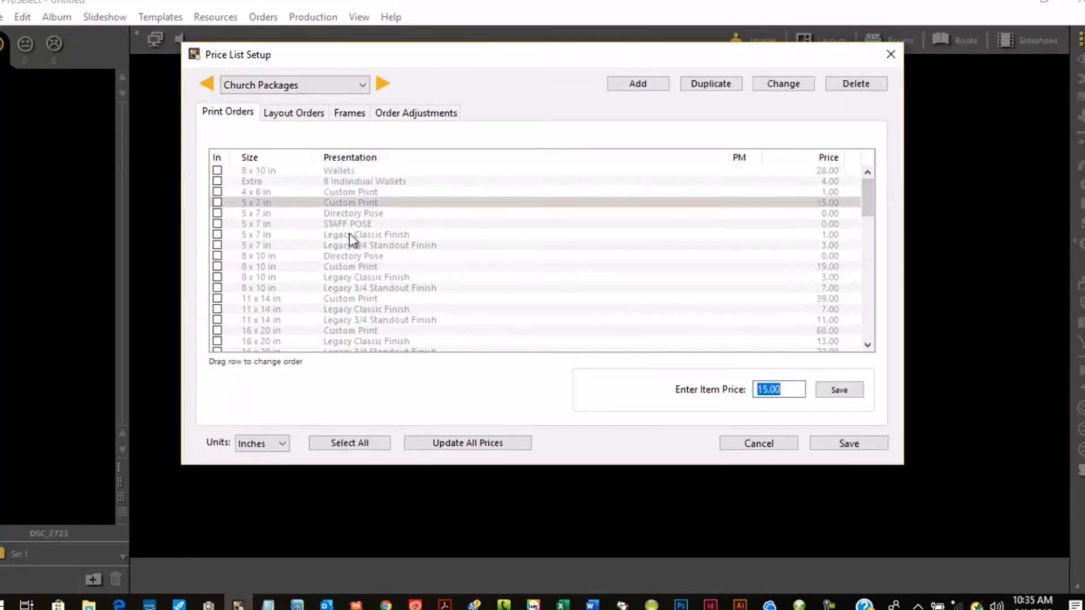
pyautogui.click(217, 202)
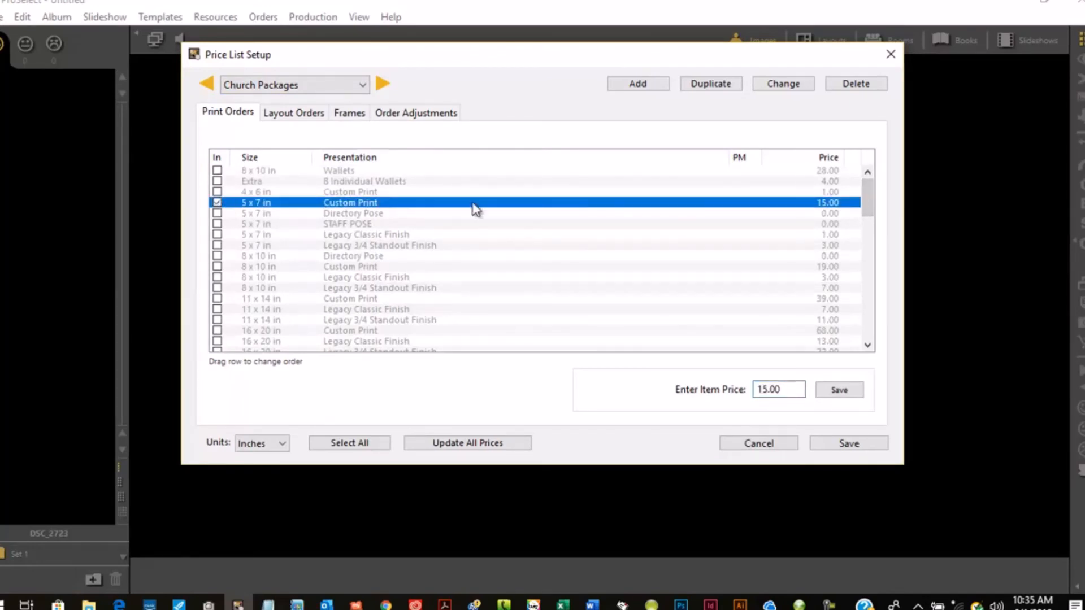
pyautogui.click(216, 203)
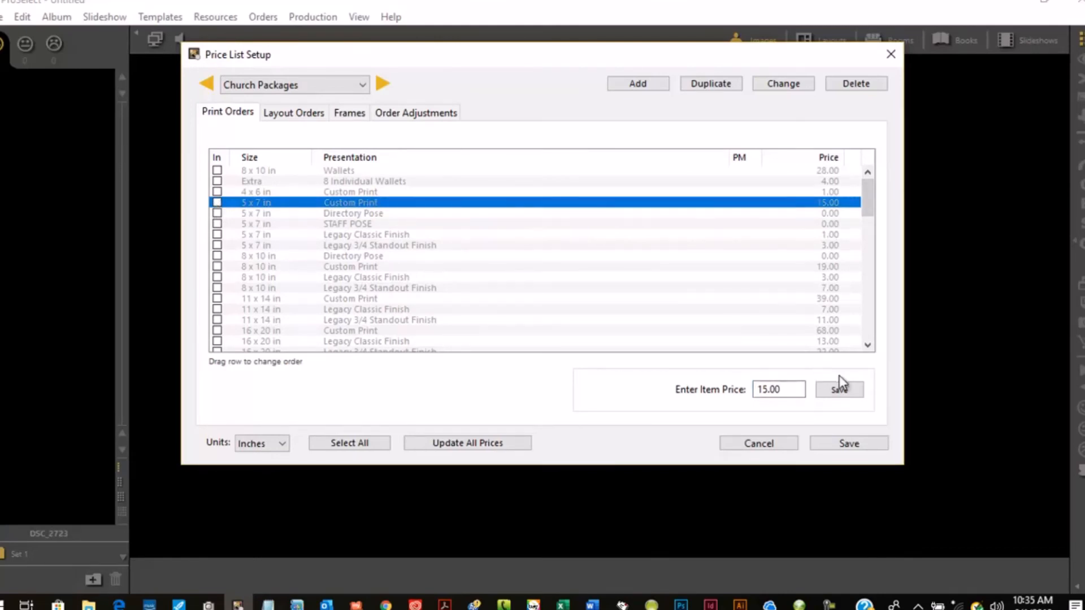
pyautogui.click(778, 443)
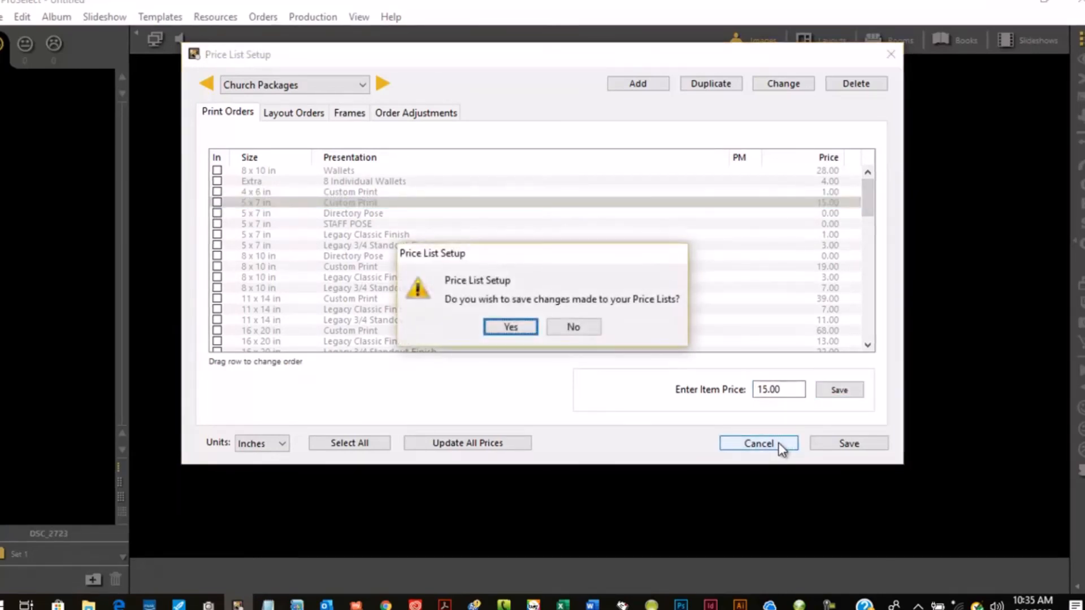
pyautogui.click(582, 326)
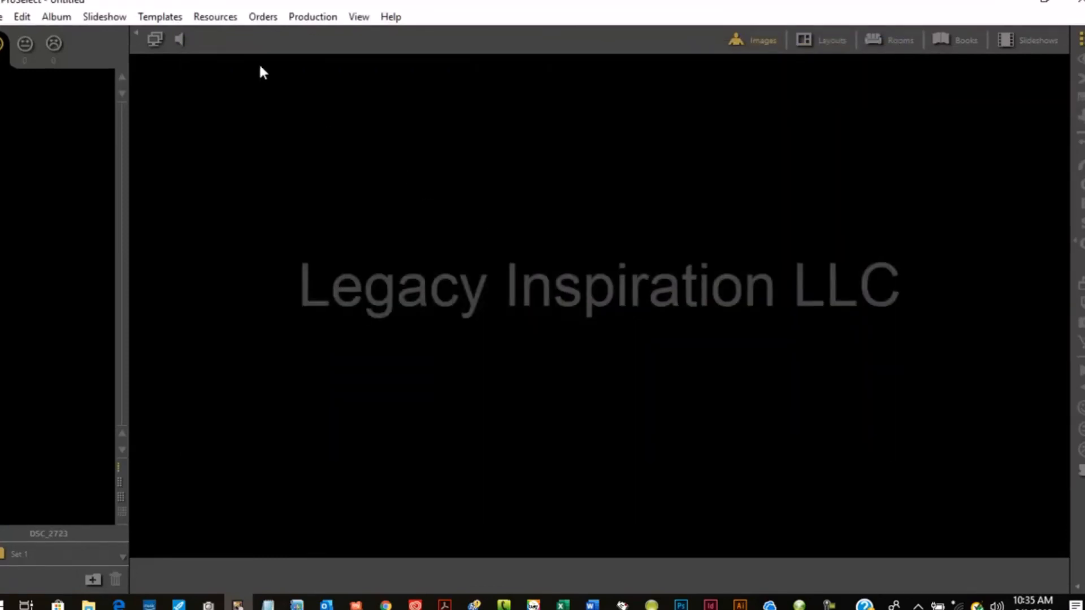
# - Try to produce high-res images with no album open, acknowledge the notice, and close the production window
pyautogui.click(255, 18)
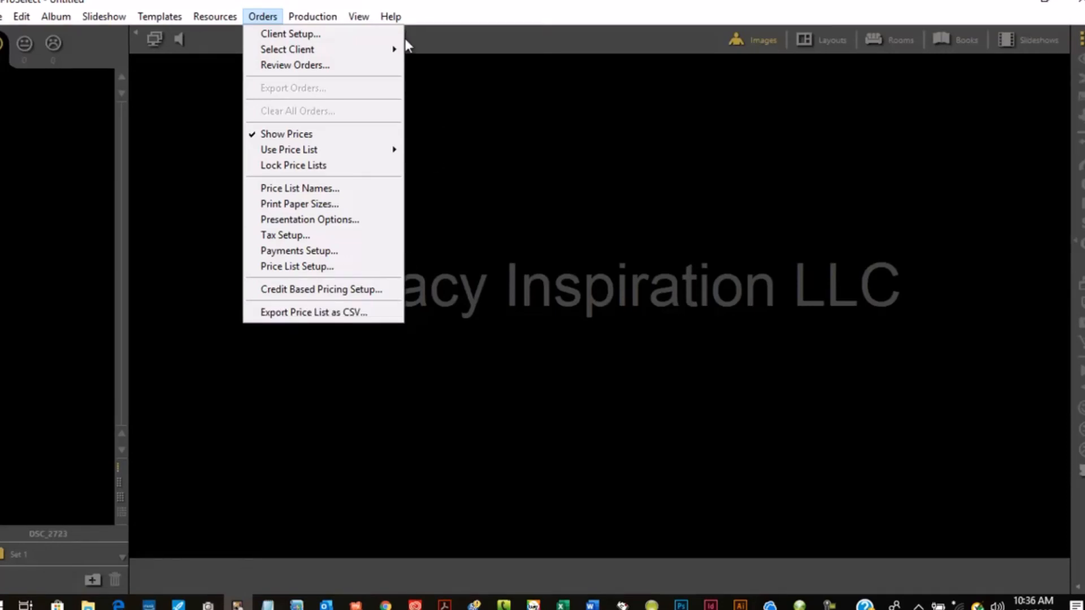
pyautogui.click(407, 2)
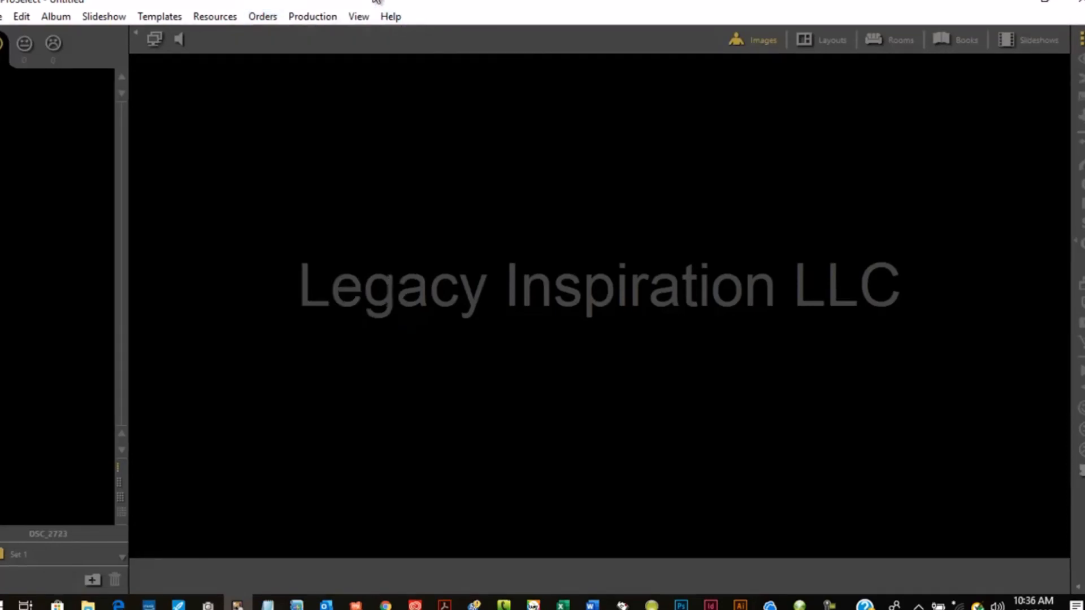
pyautogui.click(308, 17)
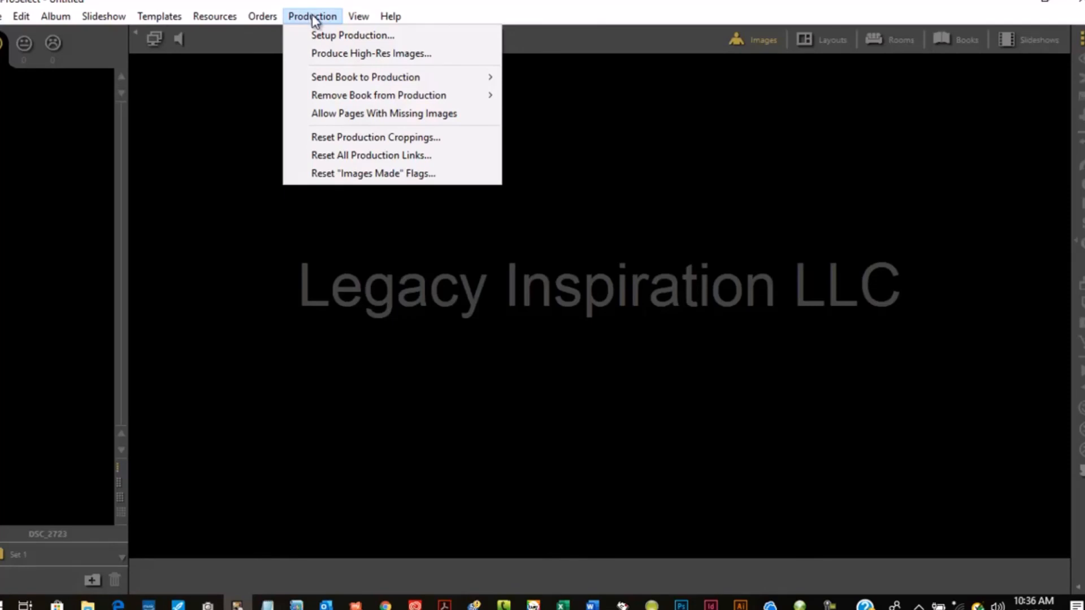
pyautogui.click(389, 56)
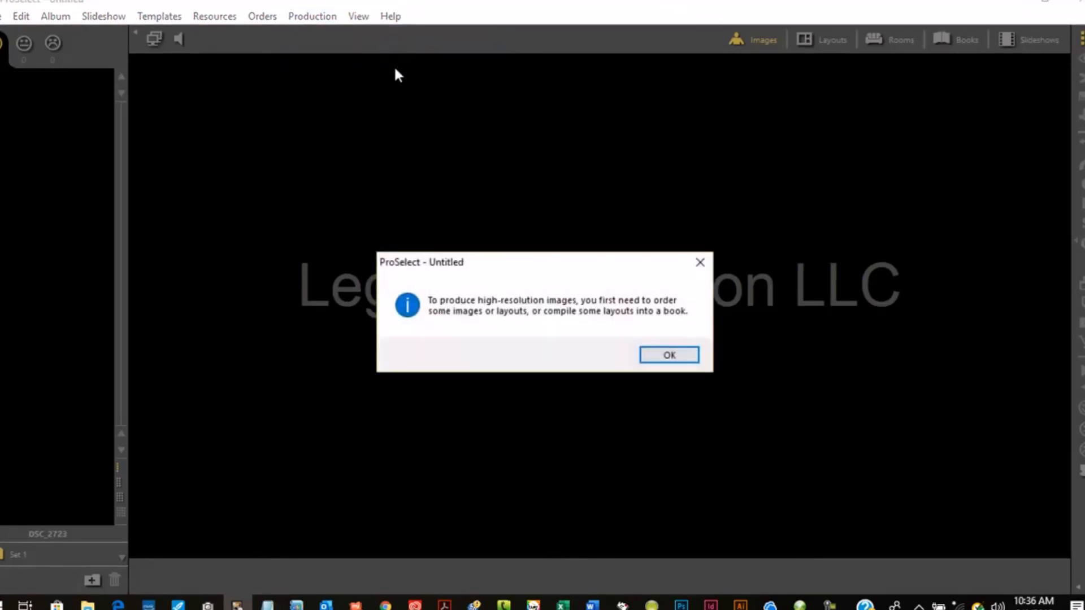
pyautogui.click(670, 356)
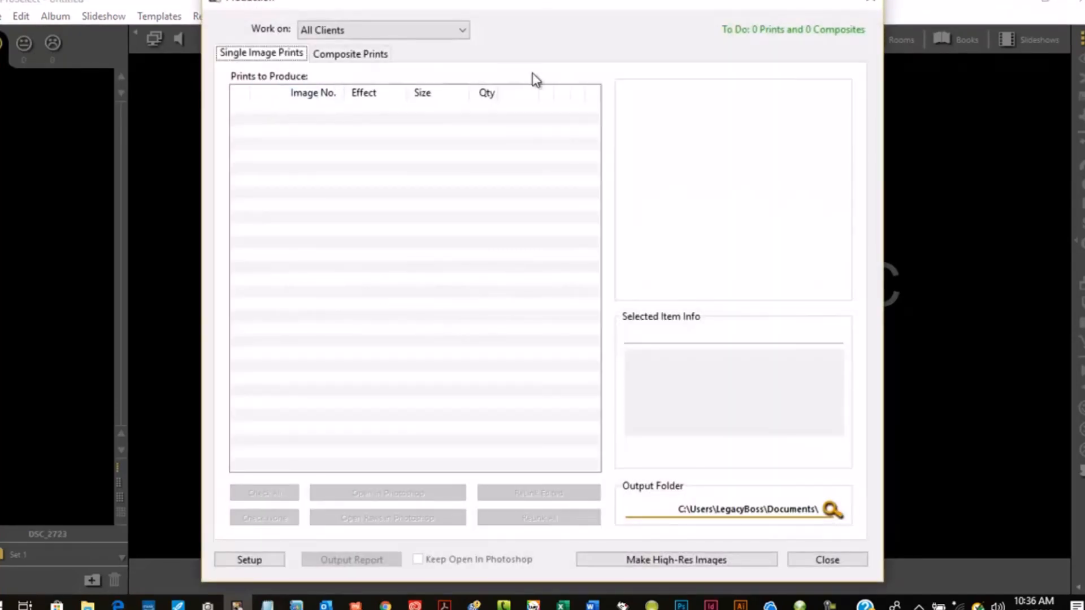
pyautogui.click(870, 3)
# - Open the most recent client album from the recent albums list
pyautogui.click(3, 16)
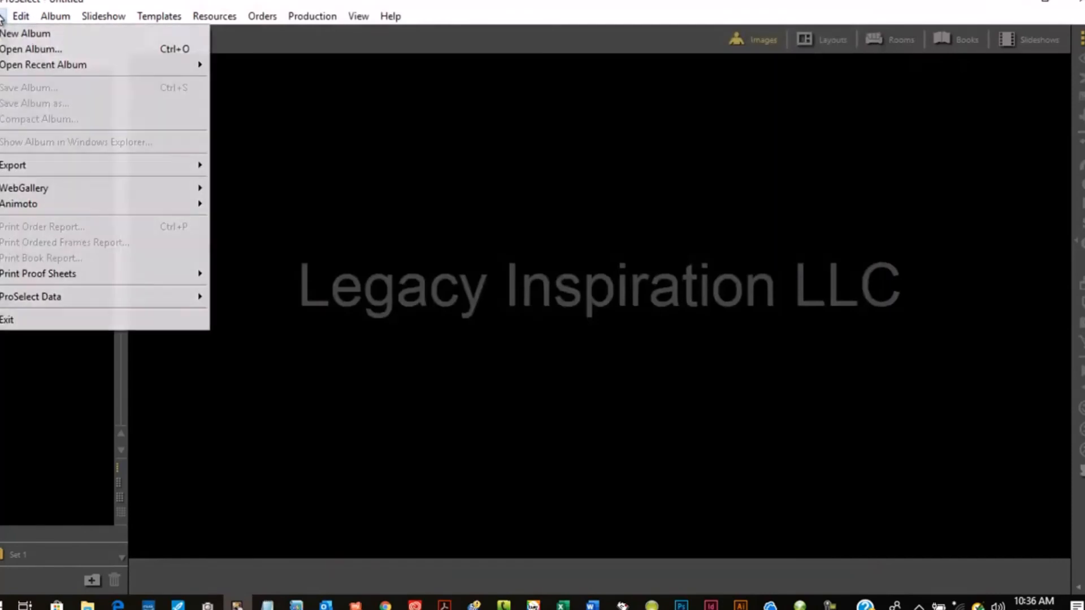
pyautogui.moveTo(196, 66)
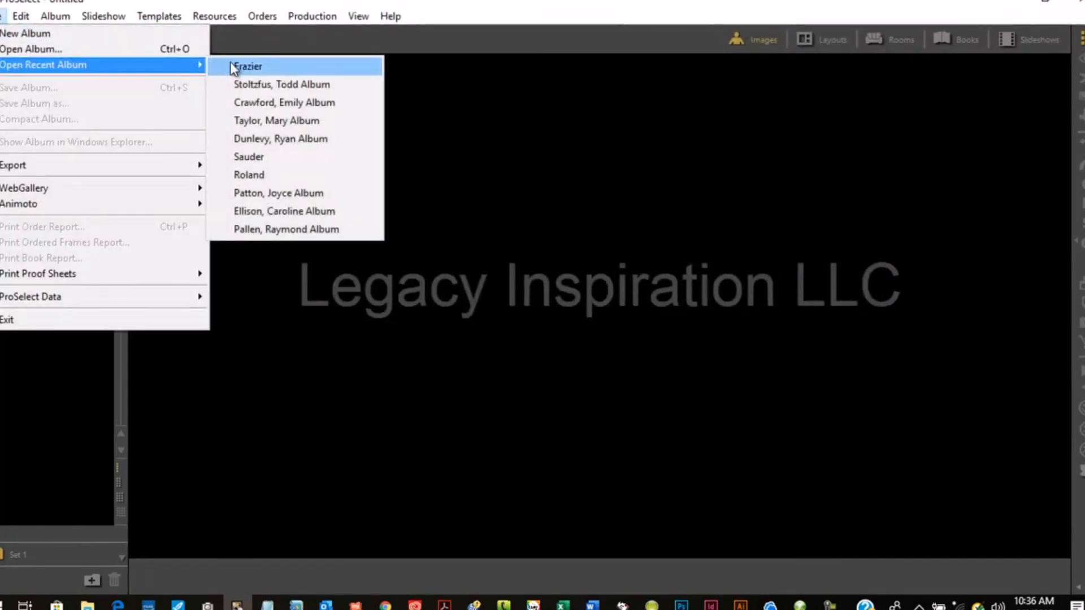
pyautogui.click(246, 64)
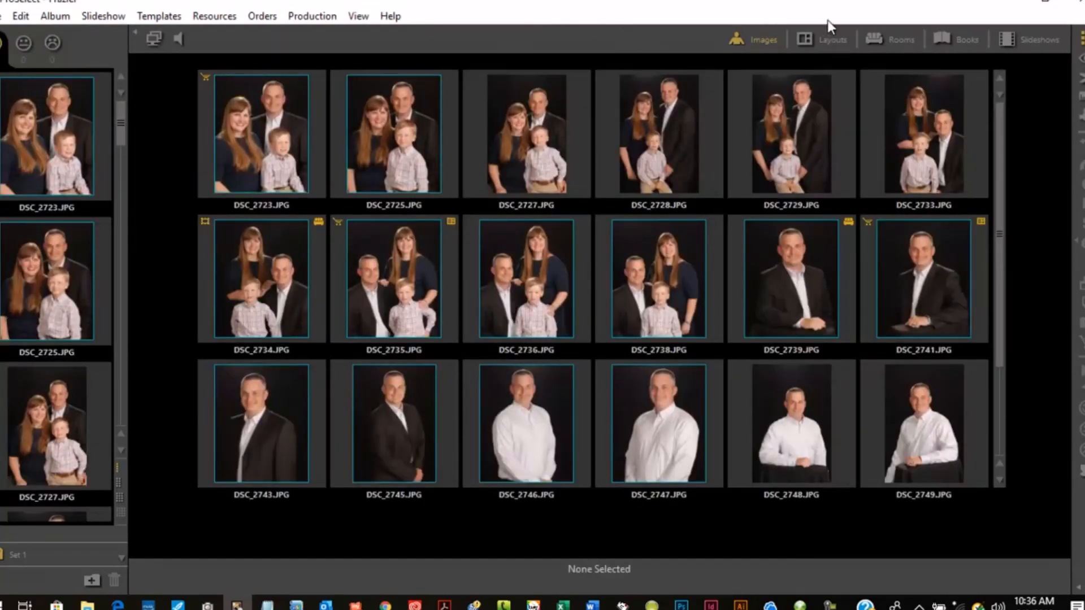
# - Switch to the layouts view and open the TRILOGY 1 layout full size
pyautogui.click(829, 45)
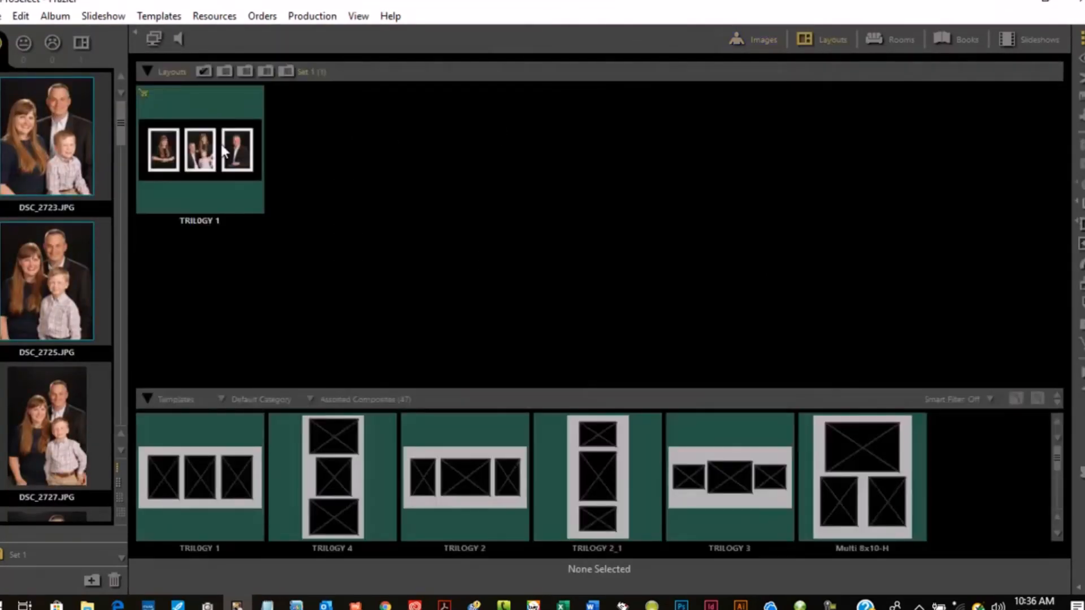
pyautogui.click(189, 146)
pyautogui.doubleClick(189, 146)
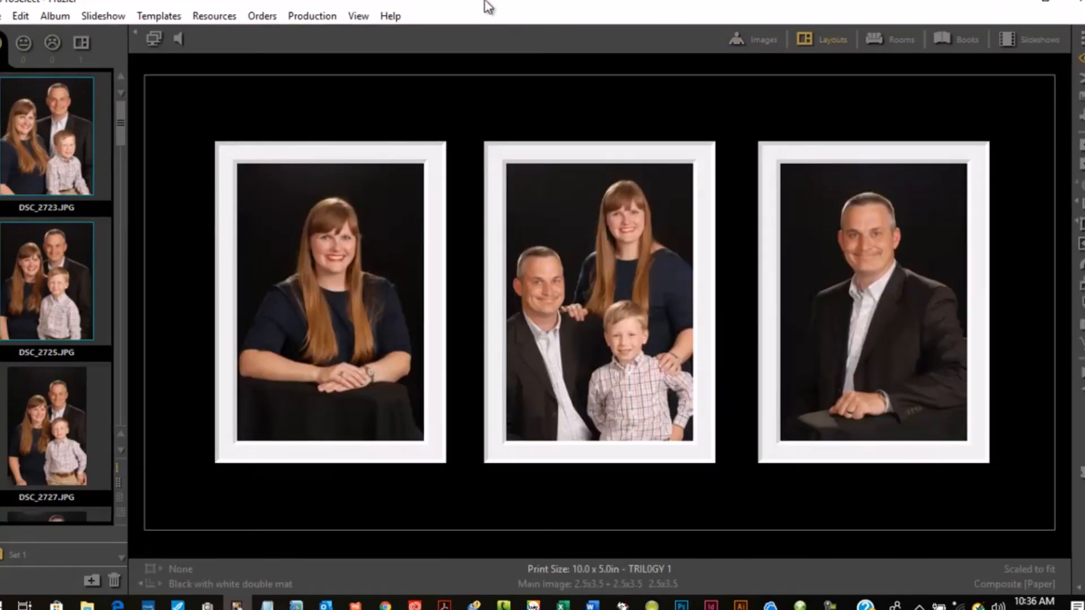
# - Produce high-res images for the TRILOGY 1 composite layout, checking it in the composite prints list
pyautogui.click(317, 15)
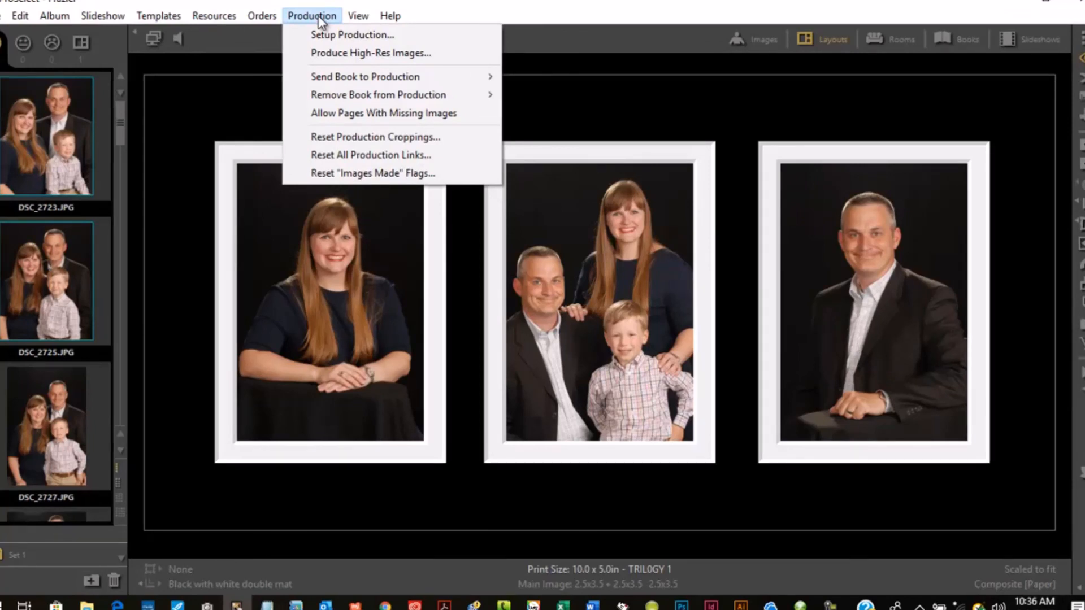
pyautogui.click(385, 55)
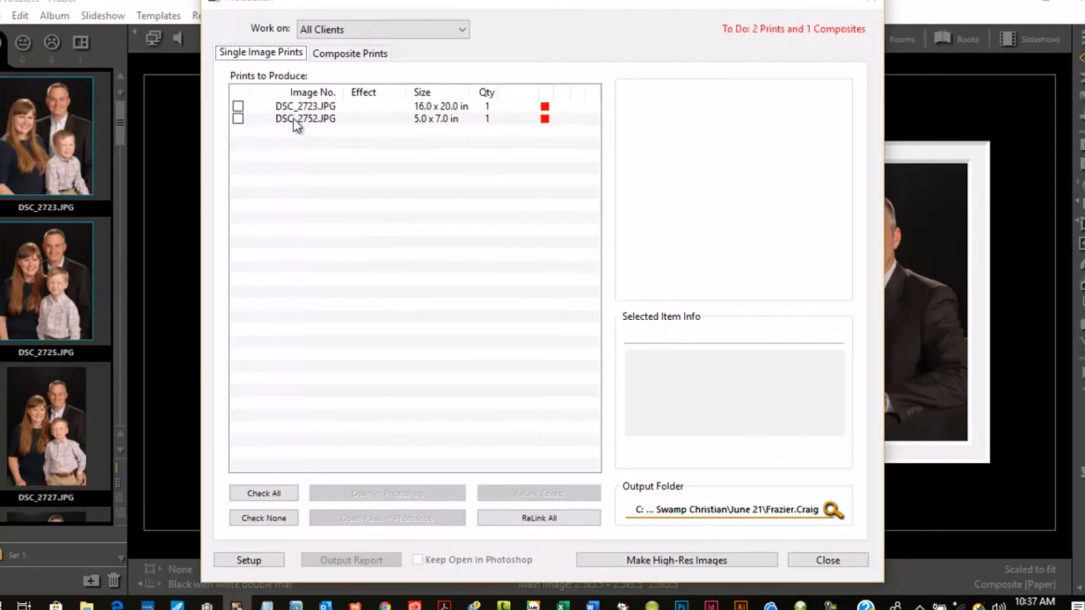
pyautogui.click(350, 54)
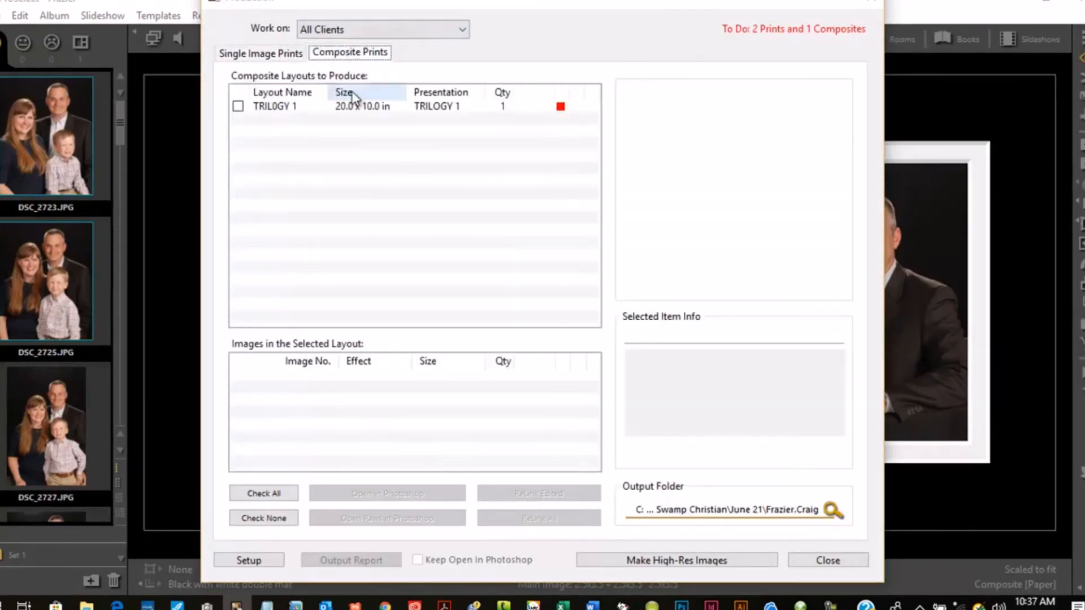
pyautogui.click(354, 106)
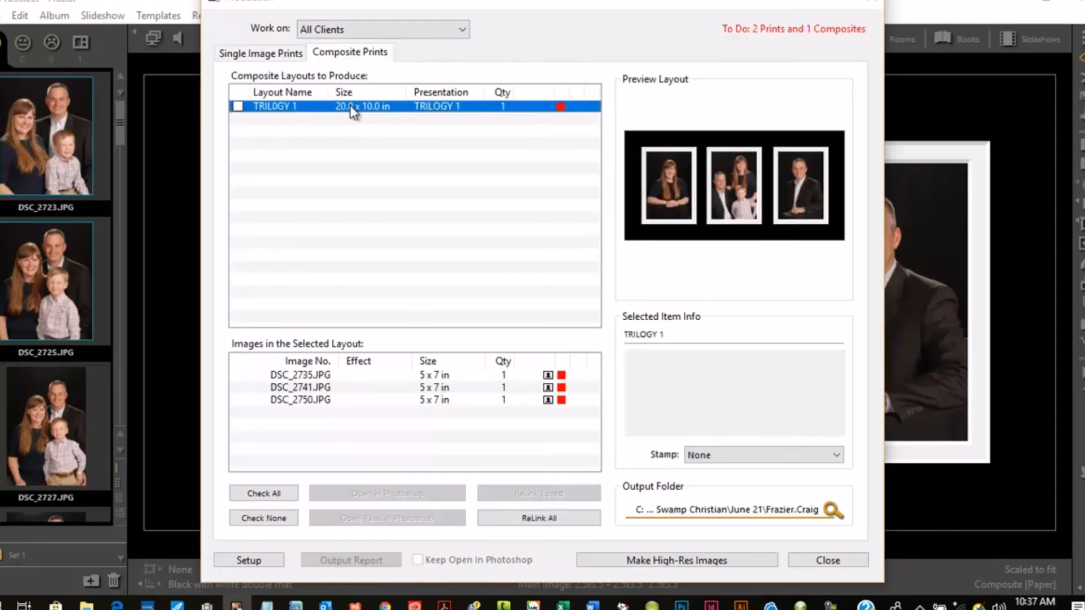
pyautogui.click(238, 107)
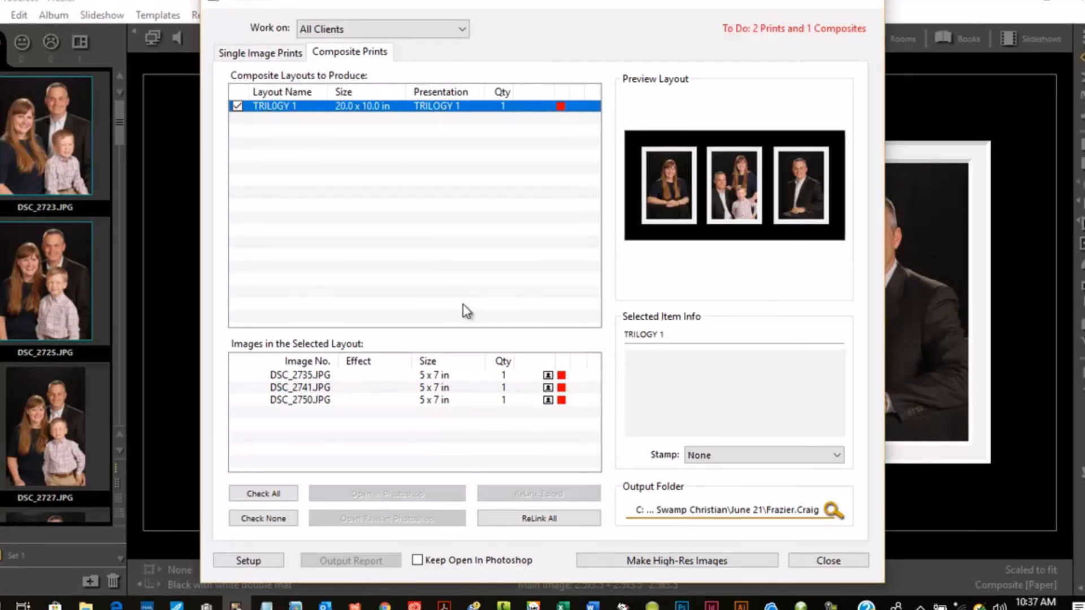
pyautogui.click(657, 563)
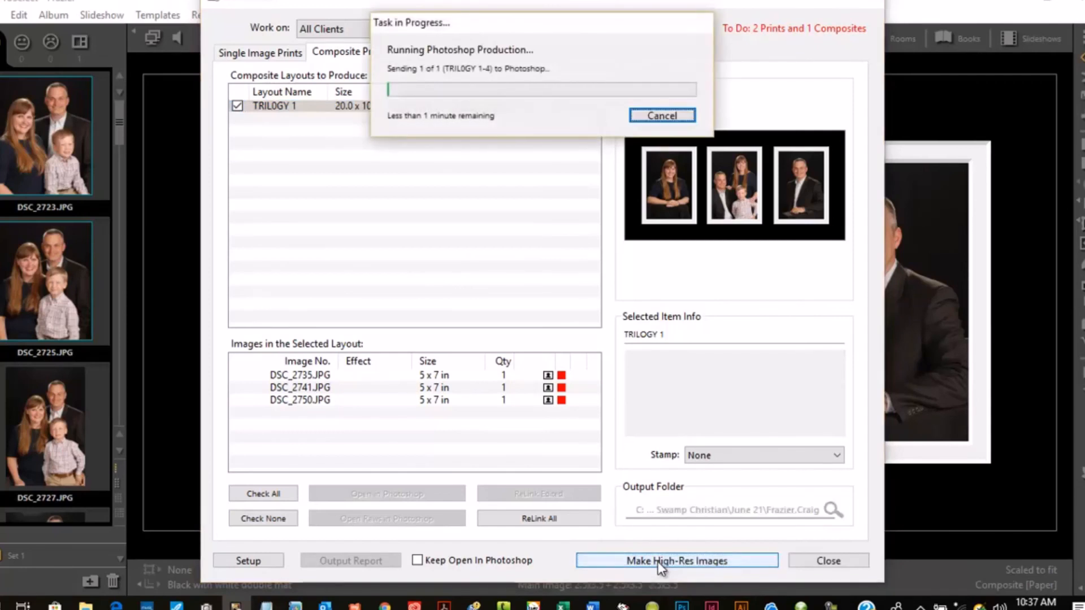